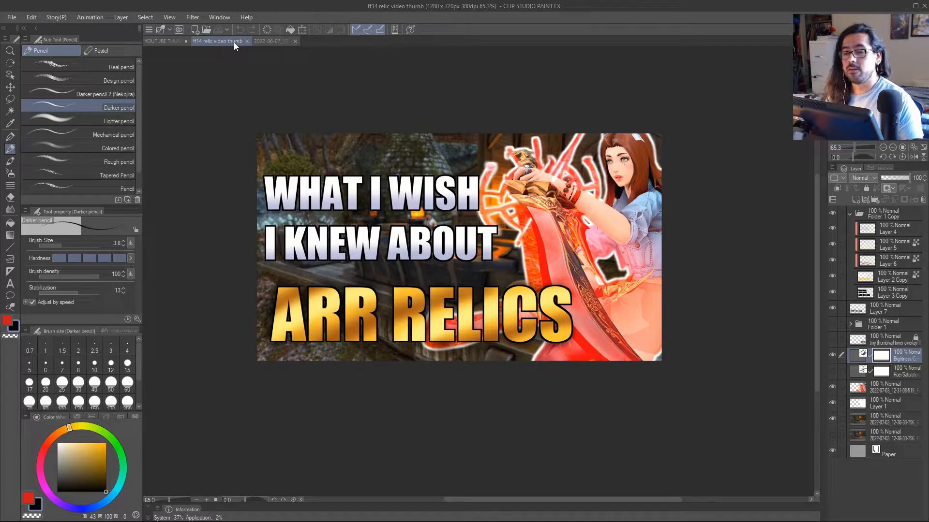
Paint thick white G-pen strokes over the character on a new layer in the ff14 relic video thumbnail, and hide that layer.
click(169, 41)
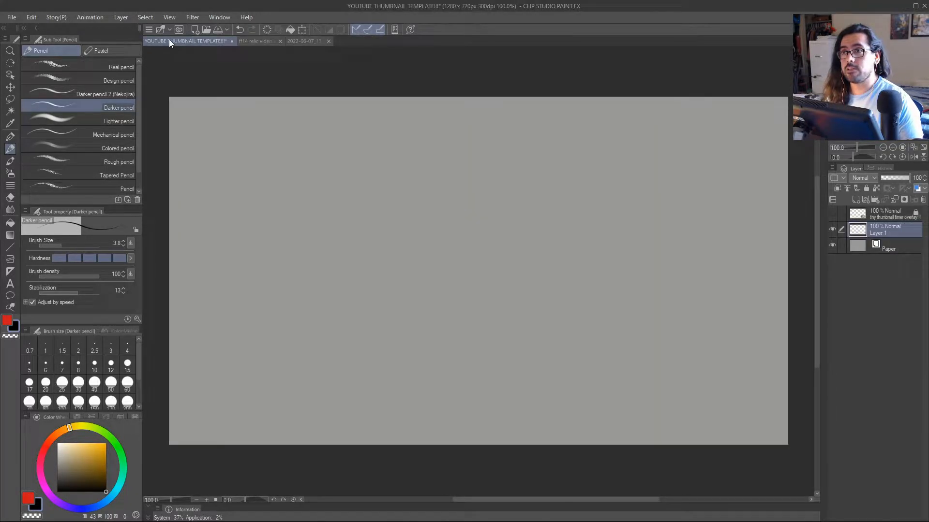
click(234, 42)
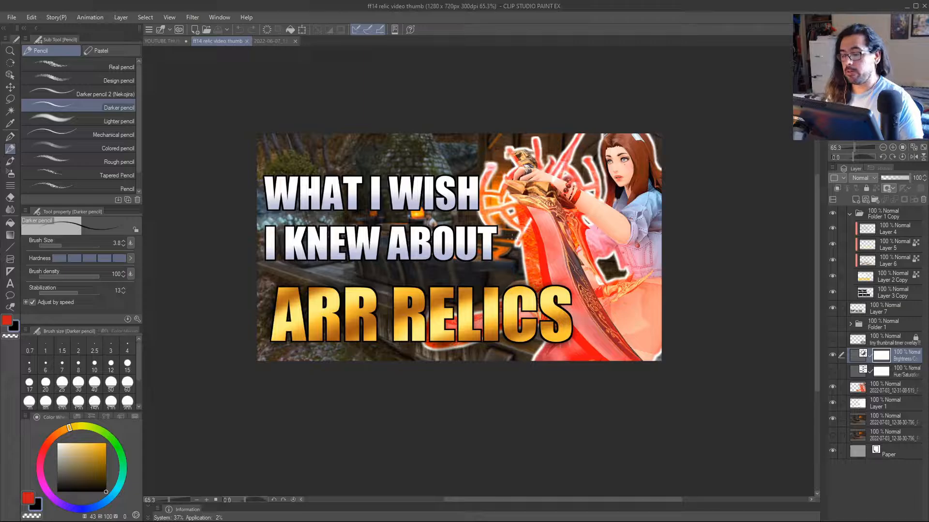
mouse_move(494, 180)
mouse_down()
mouse_move(619, 261)
mouse_move(640, 315)
mouse_up()
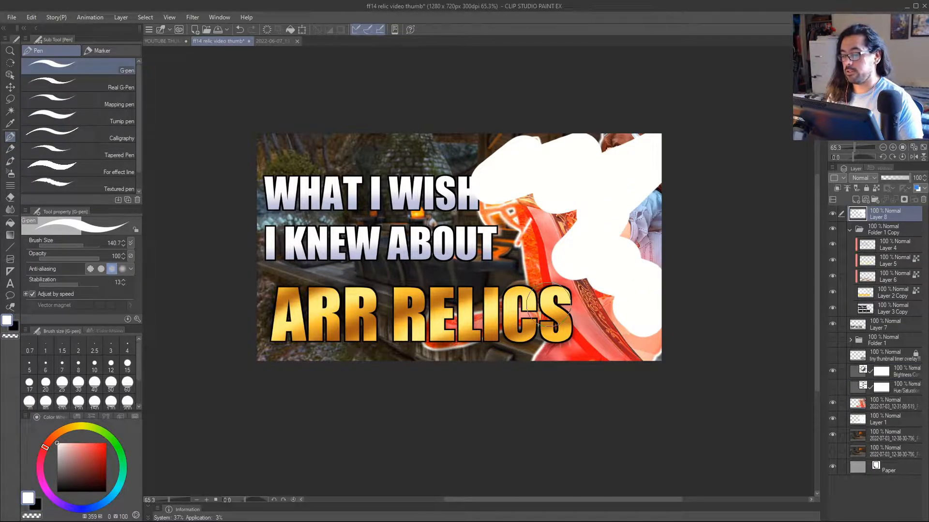
click(832, 214)
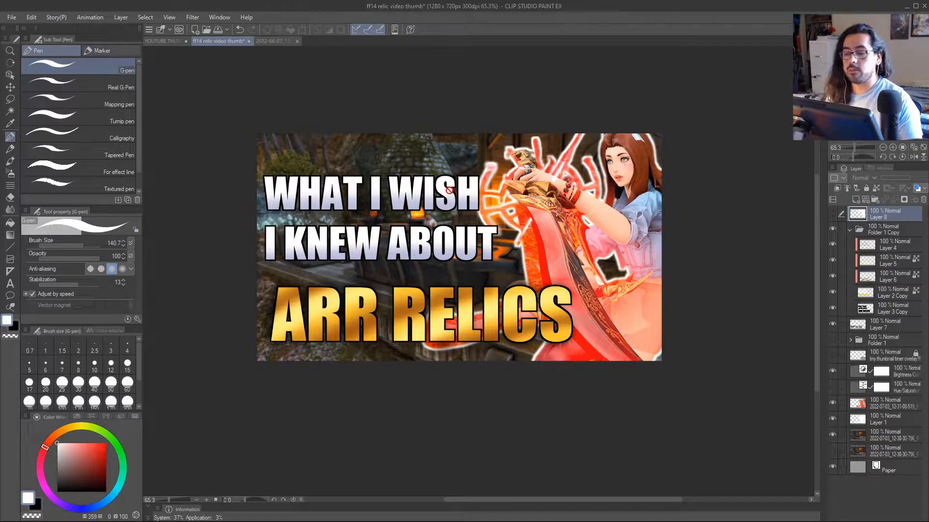
click(166, 42)
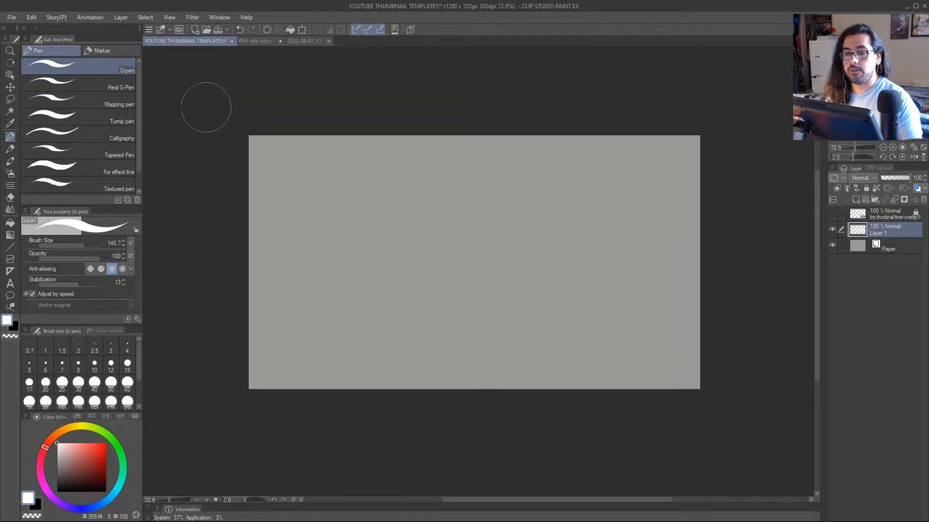
click(12, 17)
click(24, 28)
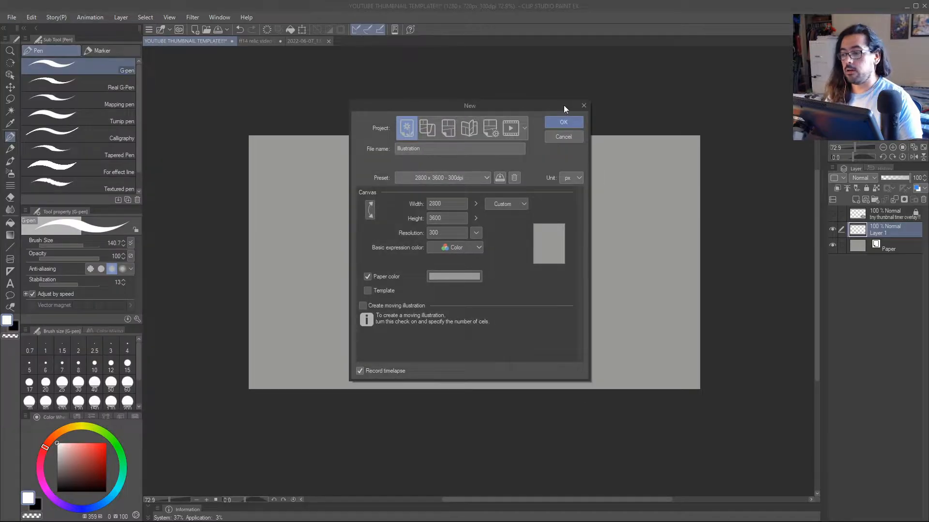
click(583, 106)
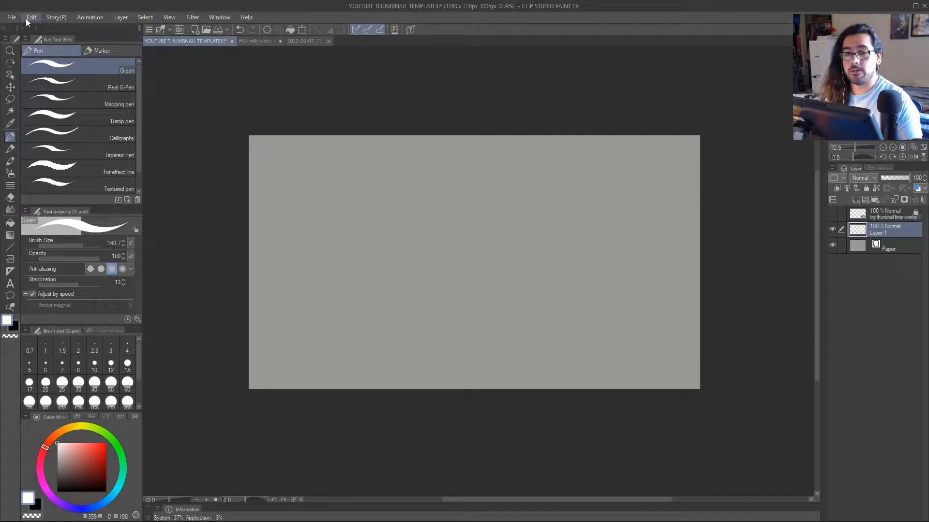
Start a new illustration in the YouTube thumbnail template window using the "youtube thumbnail 300 dpi" preset.
click(14, 18)
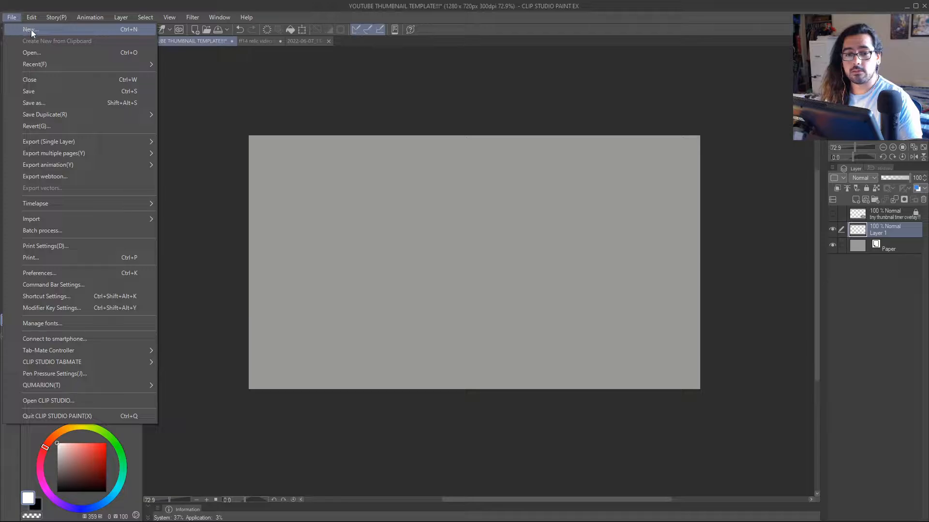
click(31, 30)
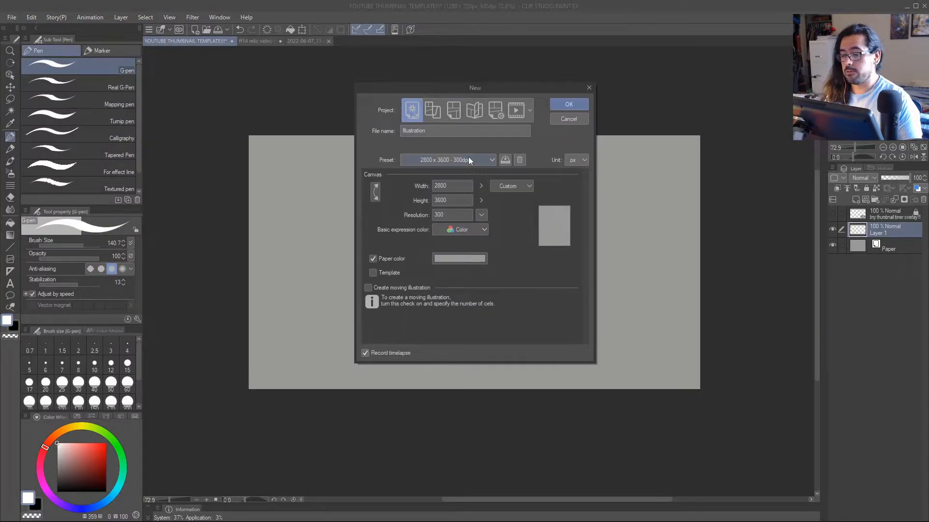
click(468, 157)
click(439, 363)
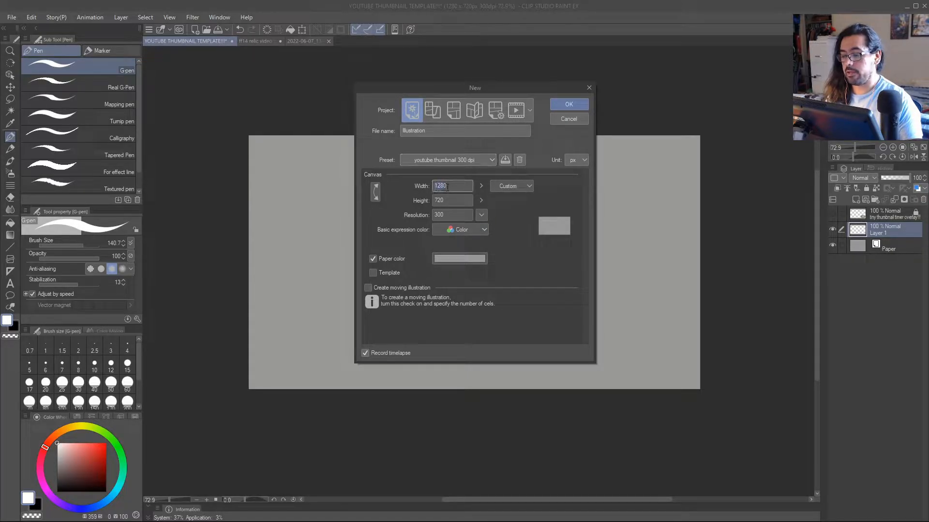
Examine the thumbnail preset's width, height and resolution options, and cancel the new canvas.
click(449, 203)
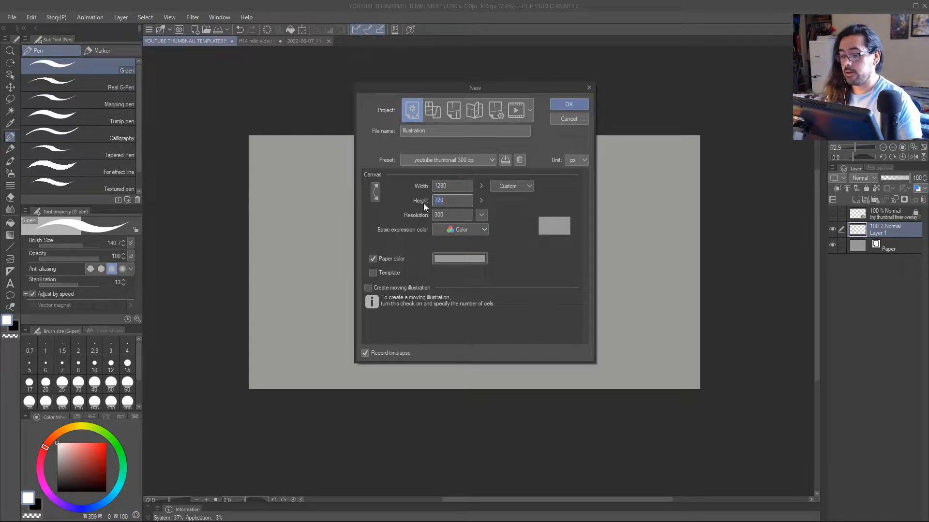
key(Tab)
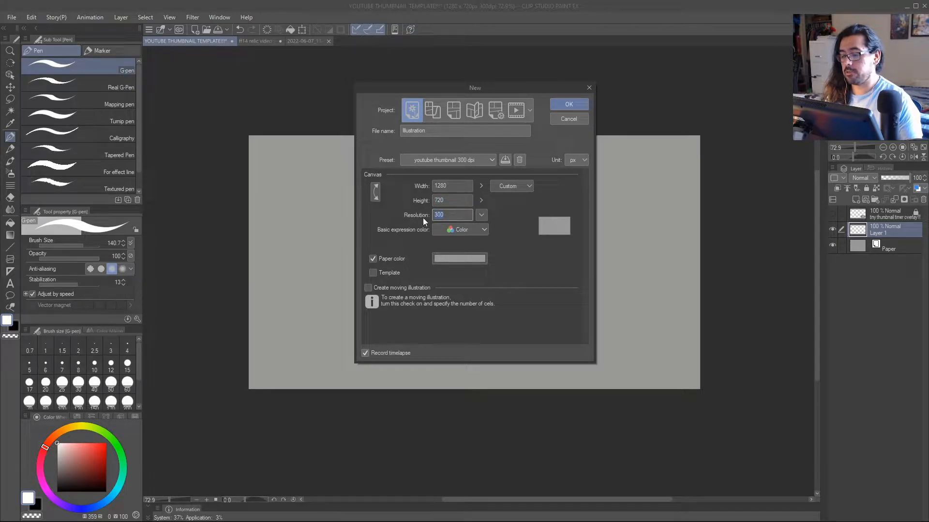
click(443, 217)
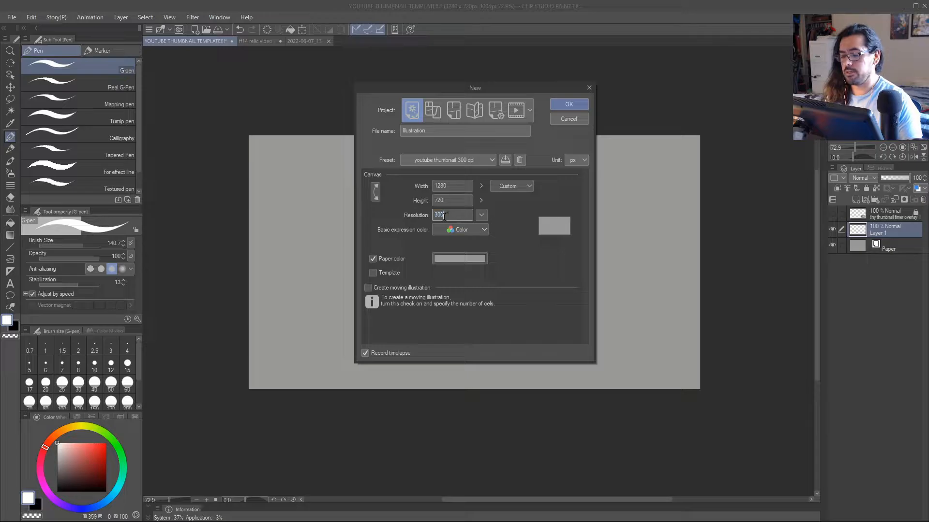
click(481, 215)
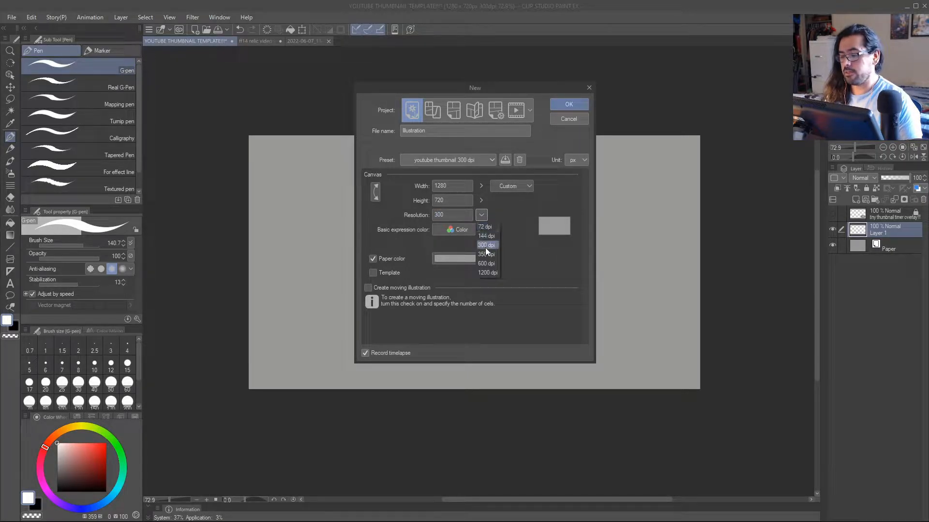
click(485, 215)
click(438, 184)
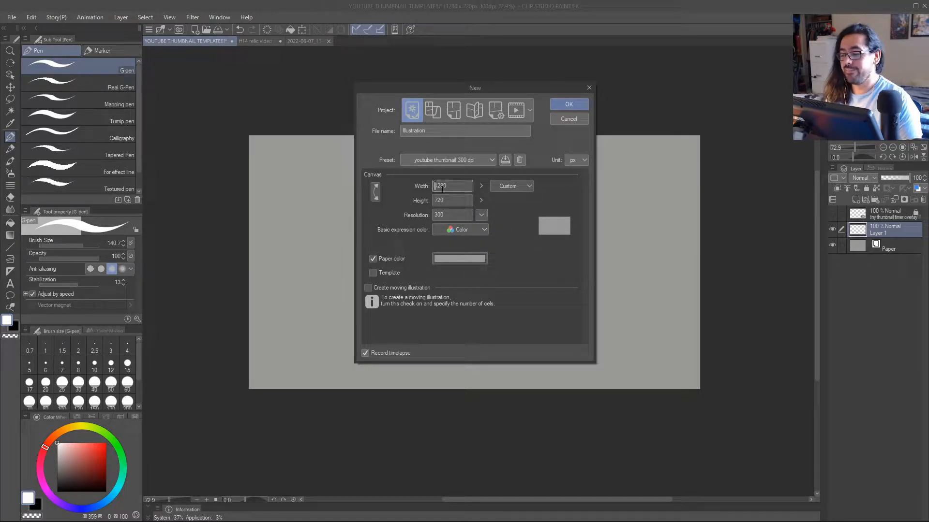
click(450, 198)
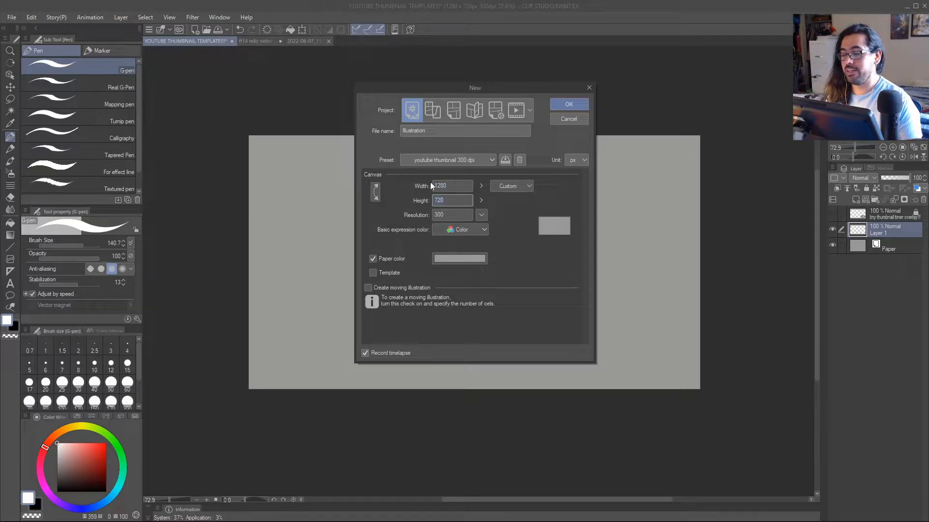
click(450, 203)
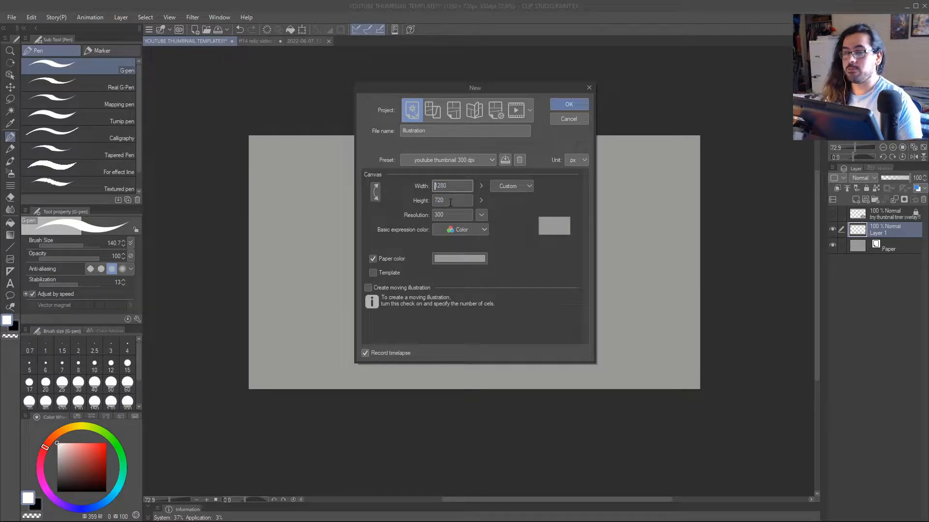
click(589, 87)
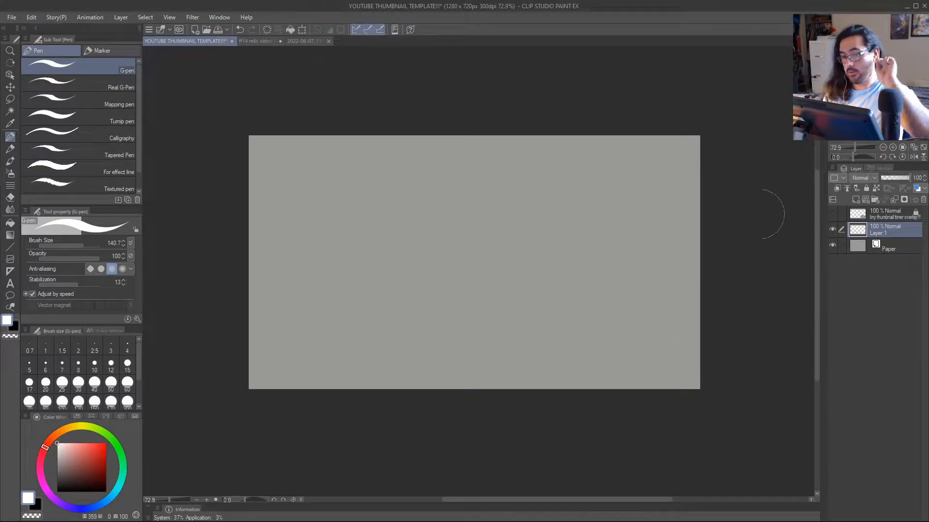
Copy the image layer of the 2022-06-07 balloon screenshot into the YouTube thumbnail template above Layer 1.
click(301, 40)
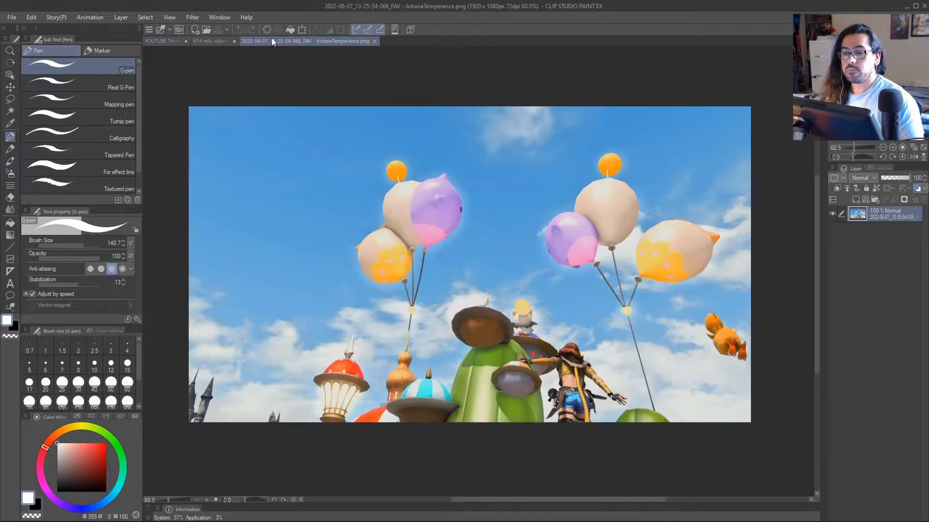
click(209, 38)
click(291, 43)
scroll(436, 268, down, 4)
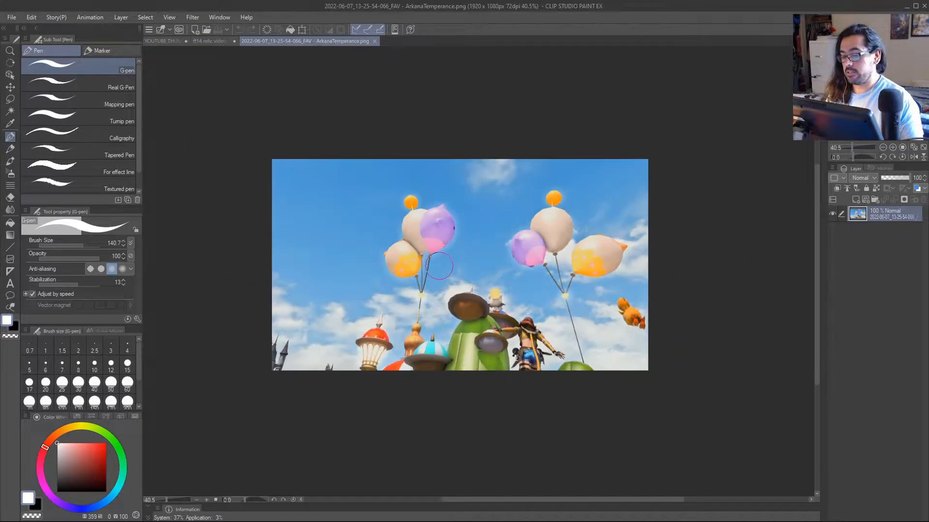
scroll(435, 267, up, 2)
drag(443, 302, 454, 256)
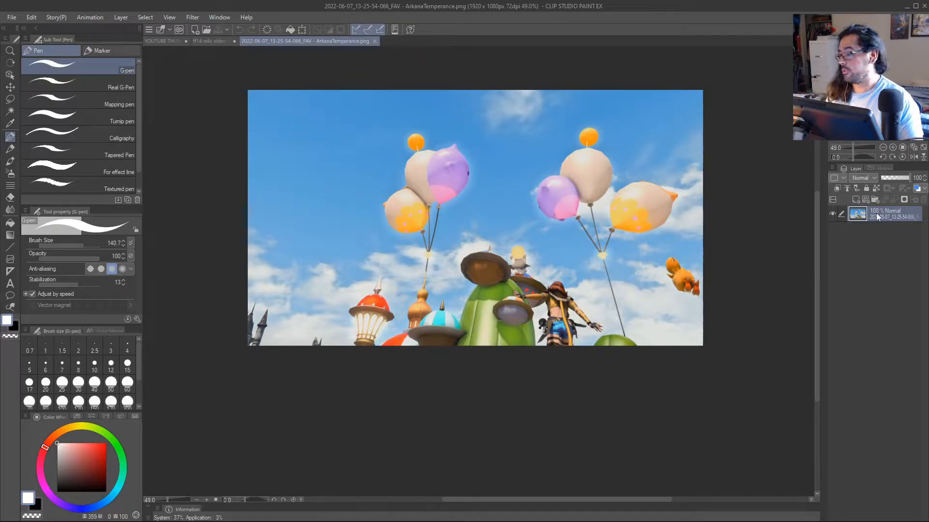
drag(876, 213, 345, 268)
scroll(344, 268, down, 1)
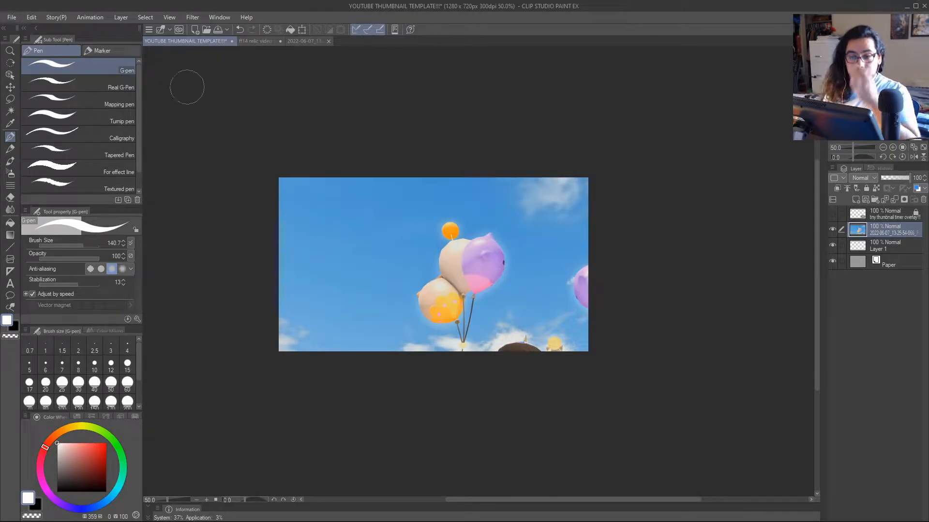
click(304, 42)
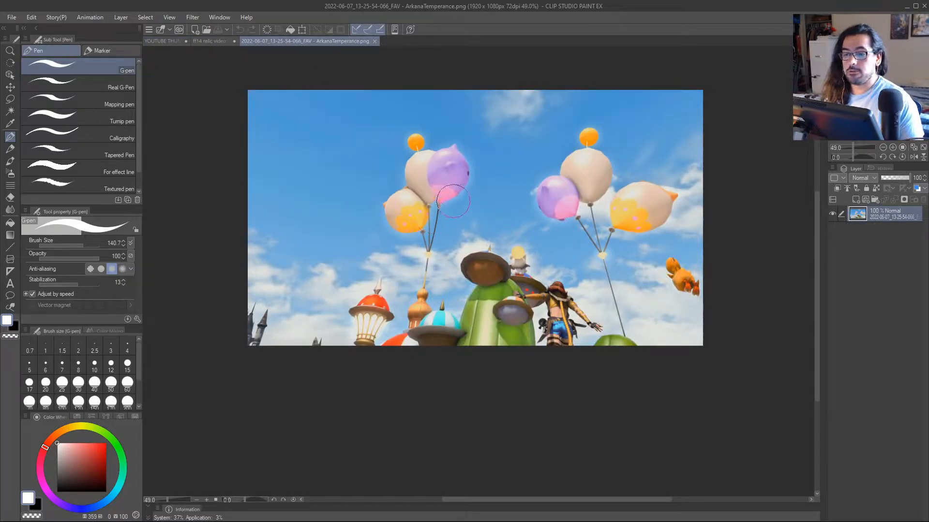
click(162, 41)
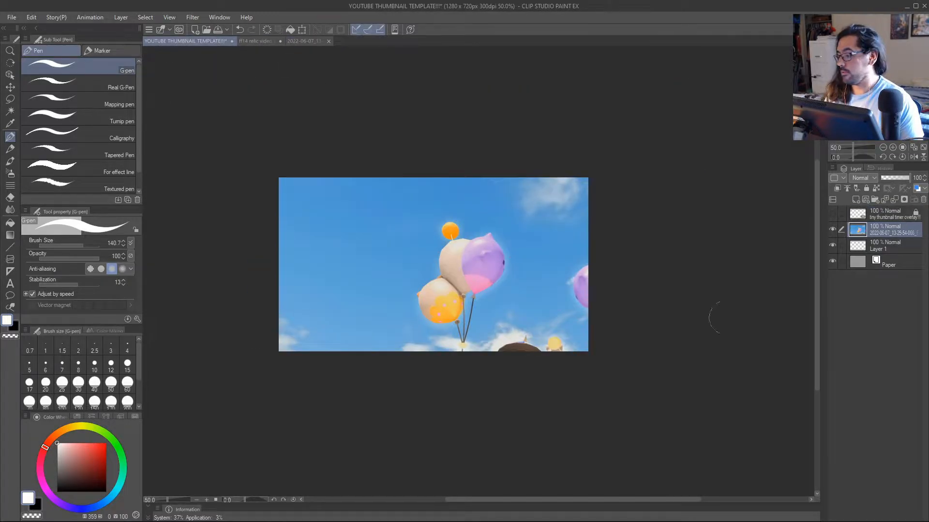
click(13, 19)
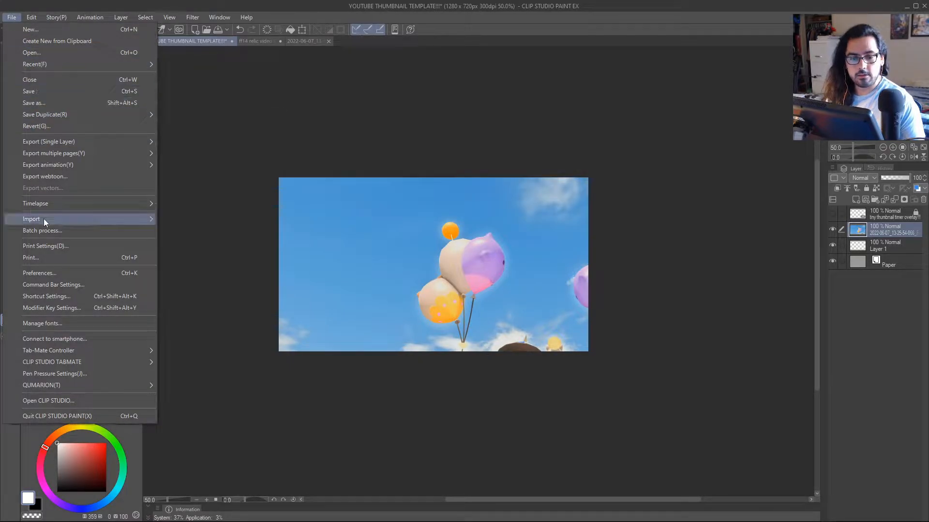
mouse_move(146, 221)
click(189, 222)
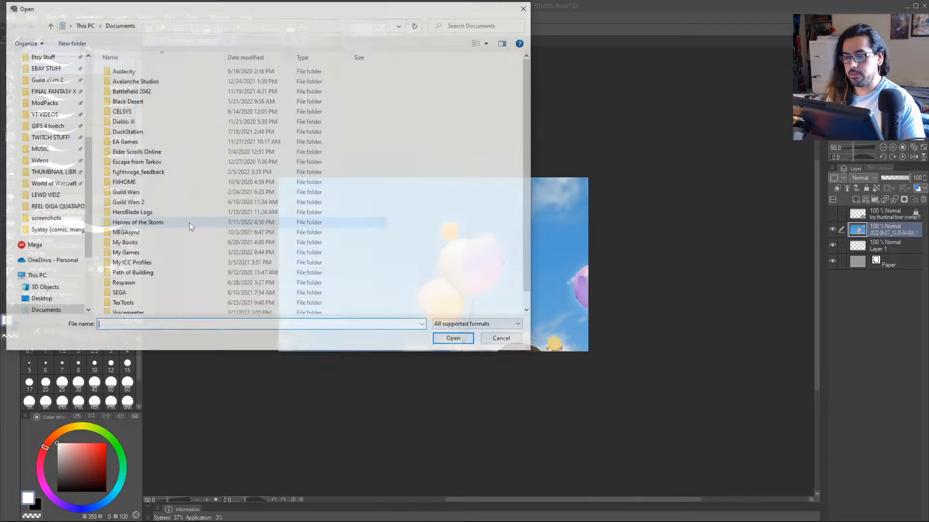
click(503, 340)
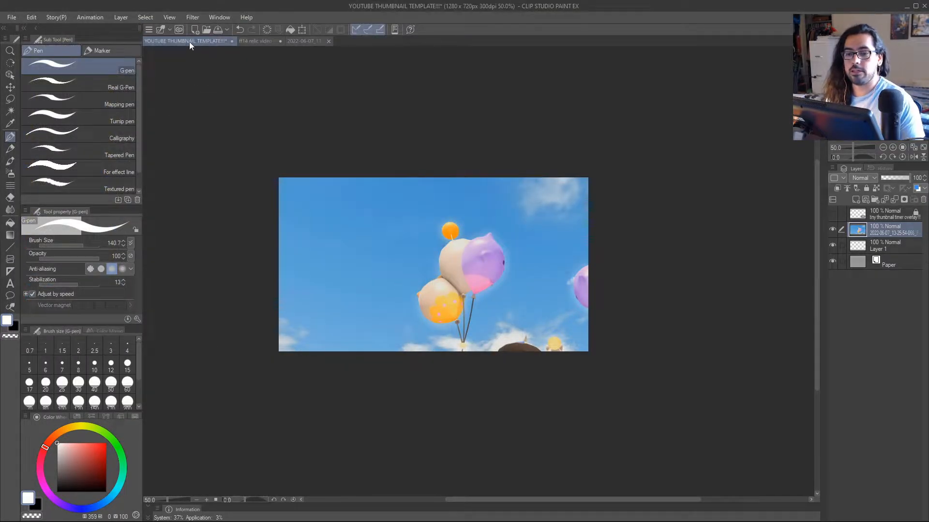
Compare the original balloon screenshot with its copy in the thumbnail template, switching the copied layer's visibility off and on.
click(288, 41)
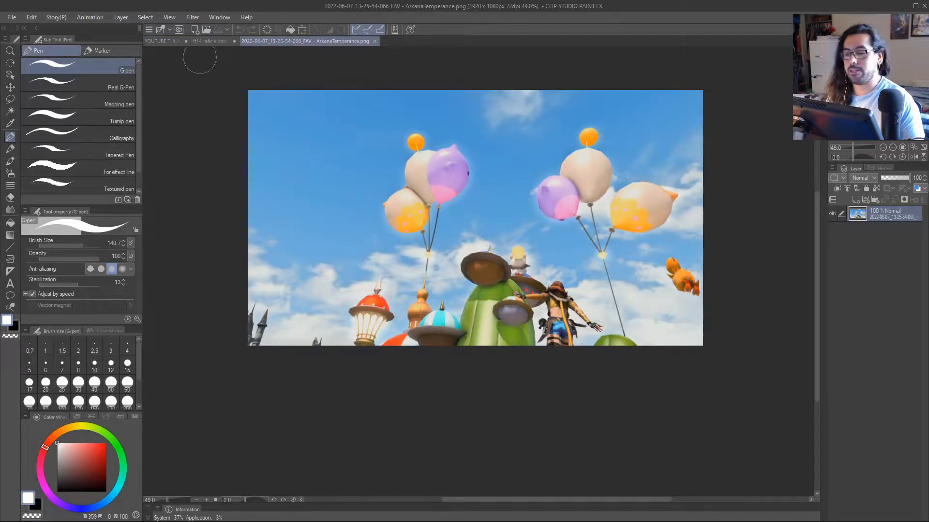
click(166, 41)
key(alt+space)
drag(374, 244, 413, 255)
scroll(412, 255, up, 1)
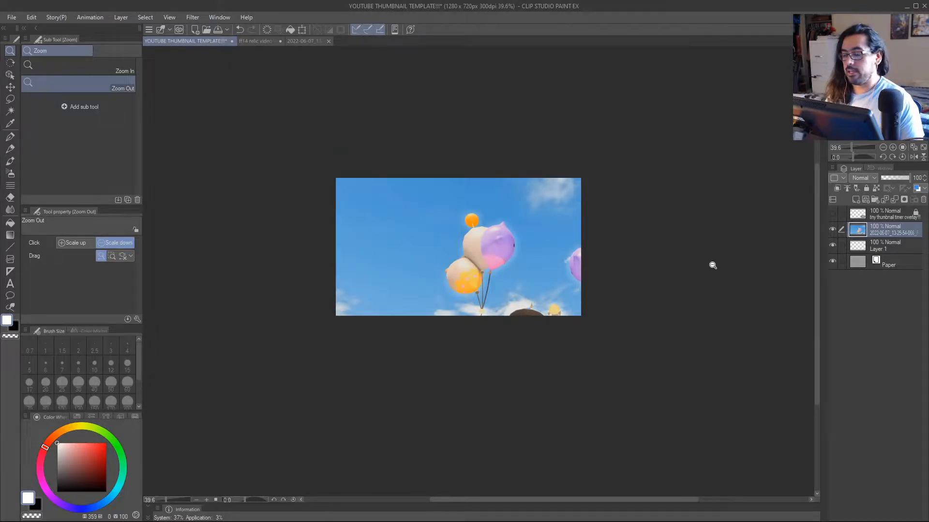
click(833, 230)
click(832, 230)
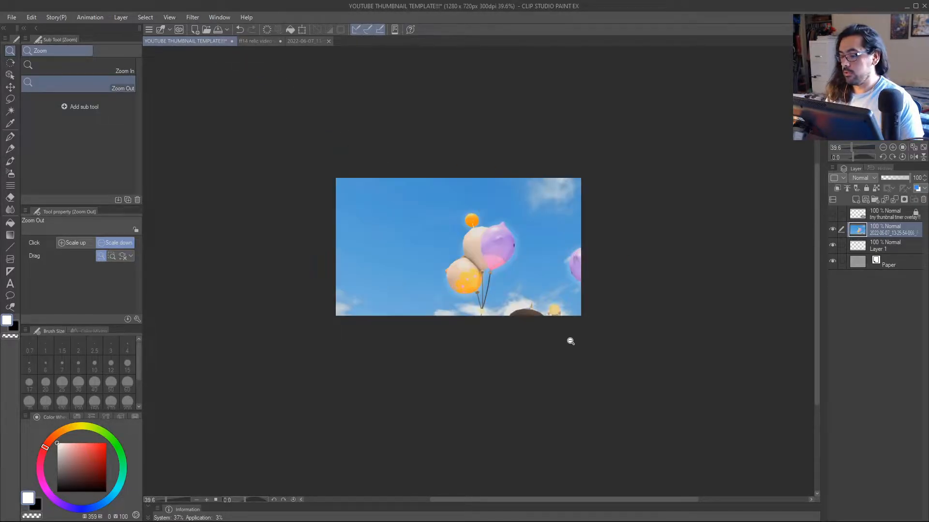
Start a Scale/Rotate transform on the balloon screenshot layer and shrink it to about 65% from its lower-right corner.
key(k)
mouse_move(574, 299)
mouse_down()
mouse_move(488, 246)
mouse_move(527, 256)
mouse_move(570, 300)
mouse_move(585, 297)
mouse_up()
key(ctrl+t)
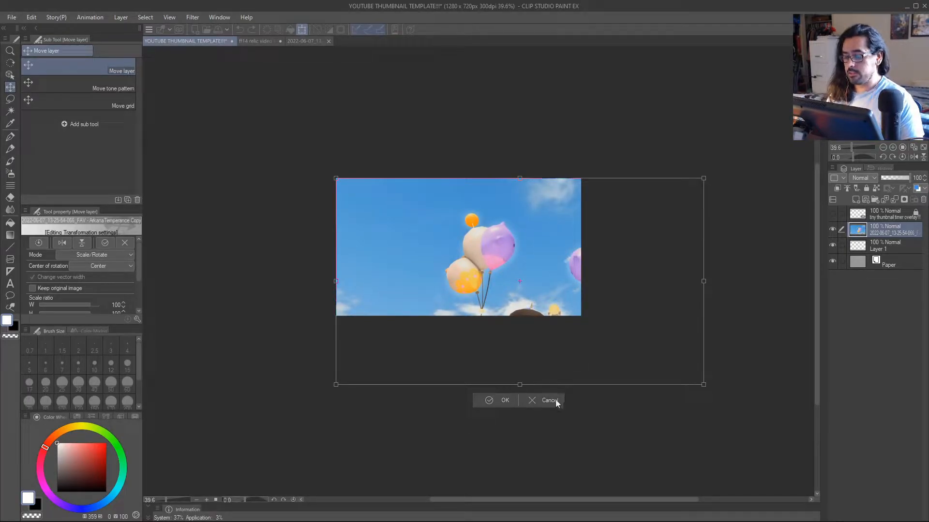
click(32, 18)
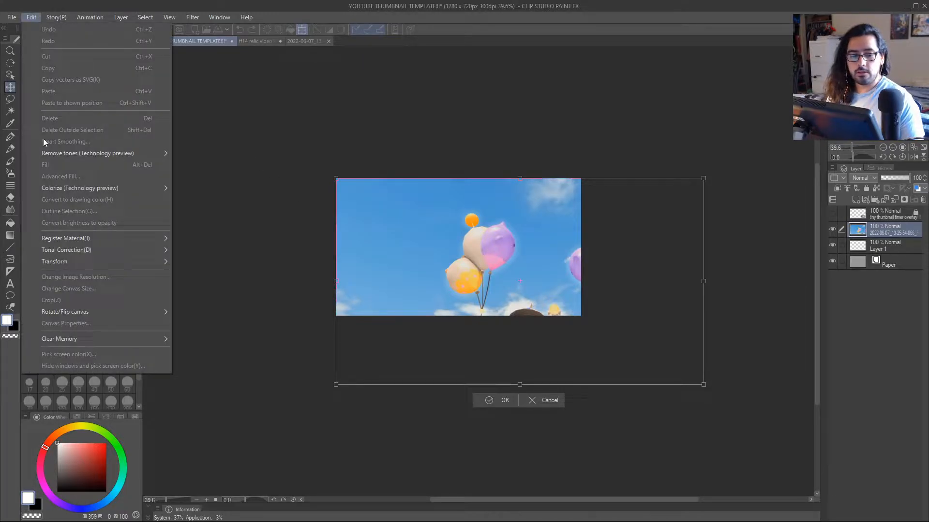
mouse_move(63, 264)
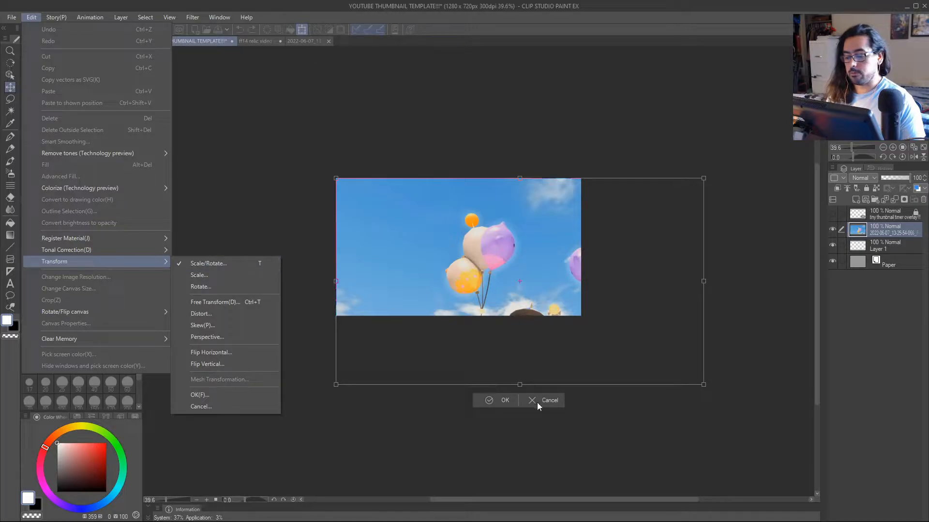
click(562, 399)
drag(704, 385, 575, 326)
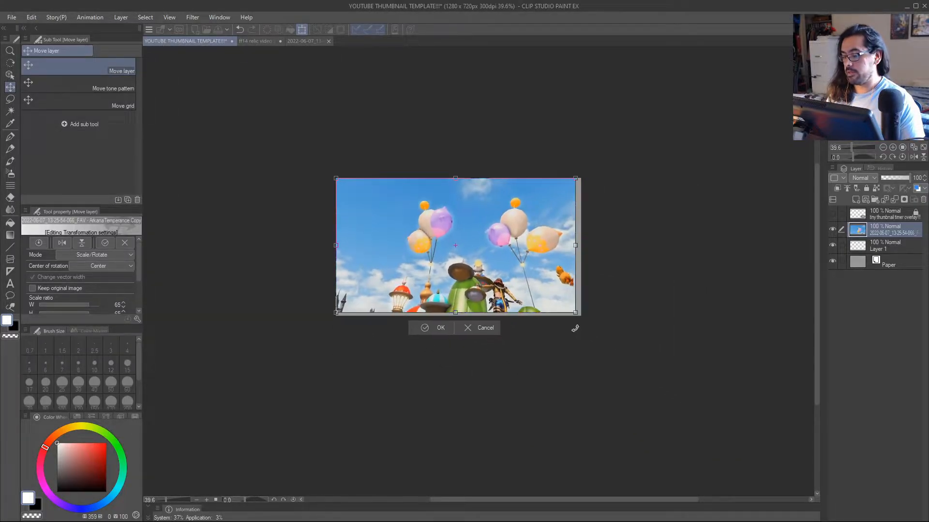
Scale the screenshot to about 67% so its lower-right corner meets the canvas corner, and apply the transformation.
scroll(576, 326, up, 3)
scroll(580, 327, up, 5)
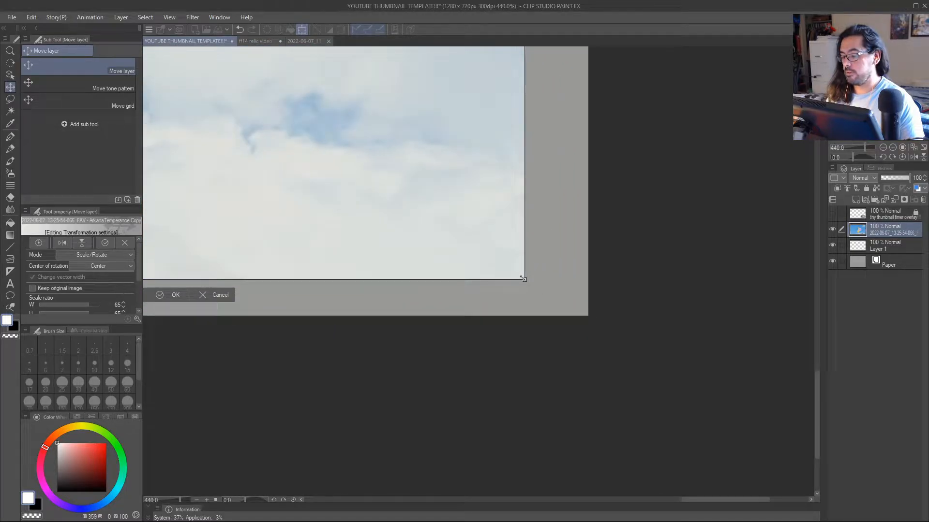
drag(522, 279, 584, 314)
scroll(584, 314, up, 5)
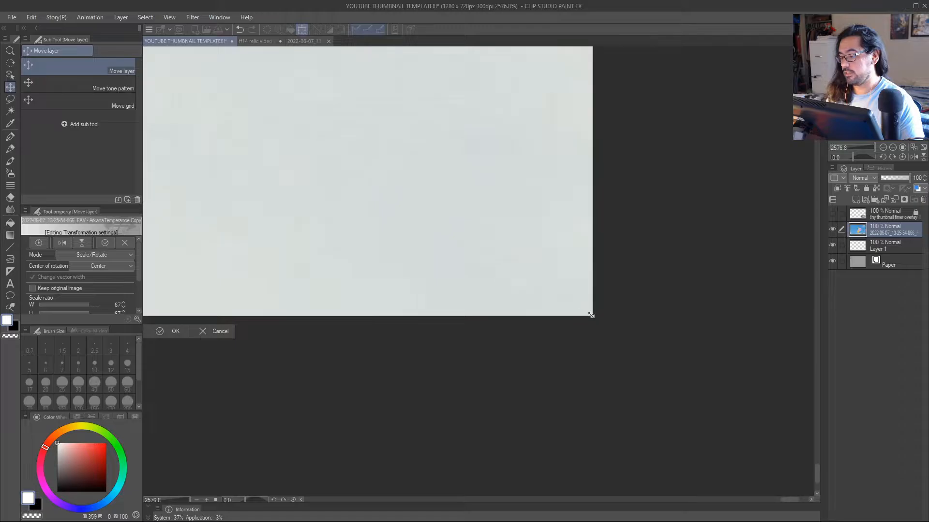
scroll(533, 342, down, 6)
scroll(494, 344, down, 1)
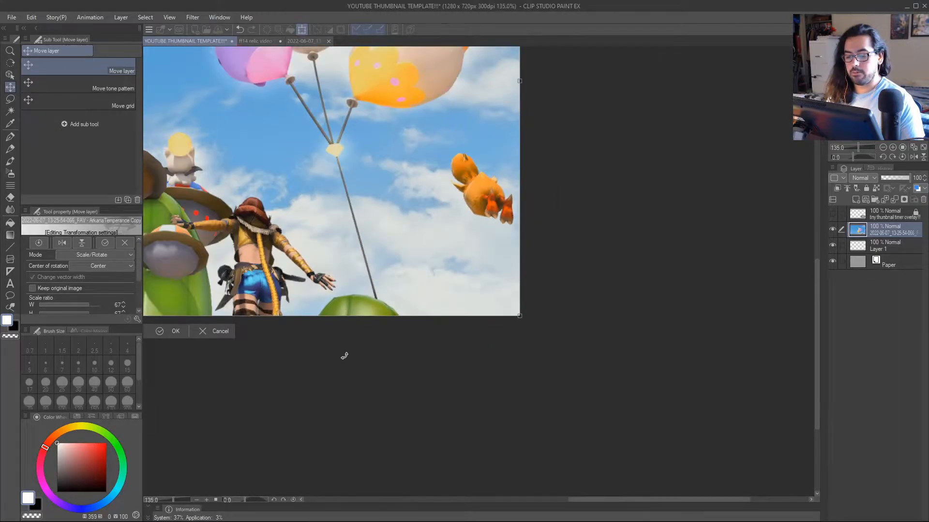
drag(343, 357, 455, 374)
click(193, 358)
key(slash)
drag(319, 379, 396, 389)
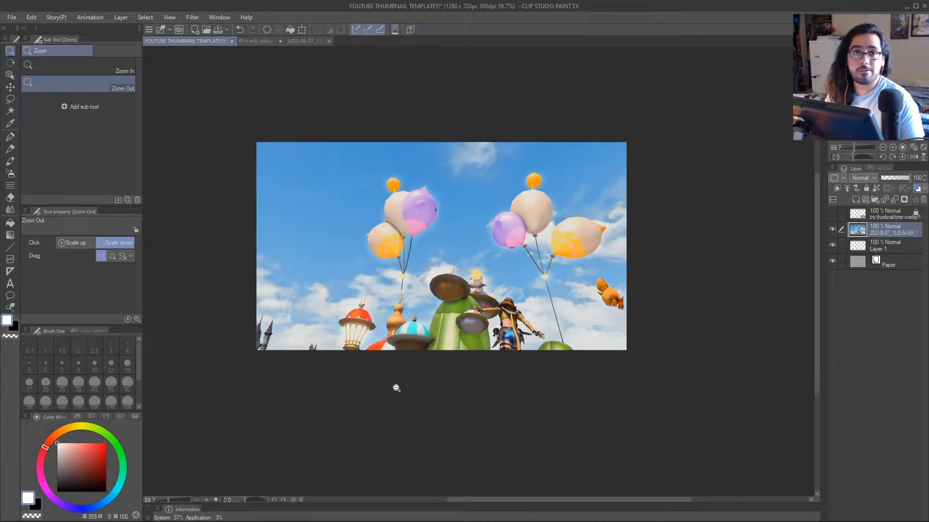
Check how the scaled screenshot fills the canvas, switching its layer's visibility off and on.
scroll(412, 388, up, 1)
scroll(419, 388, down, 1)
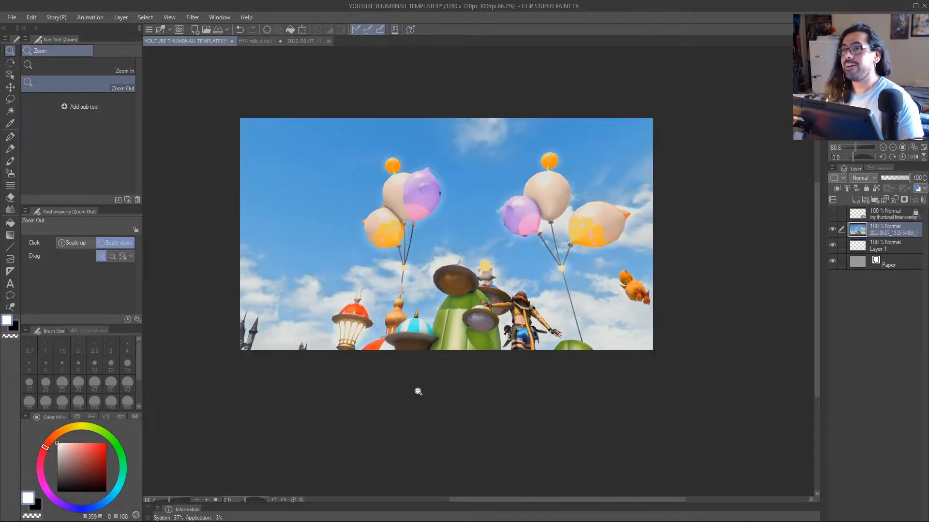
scroll(442, 391, up, 1)
scroll(440, 393, down, 1)
drag(435, 398, 425, 401)
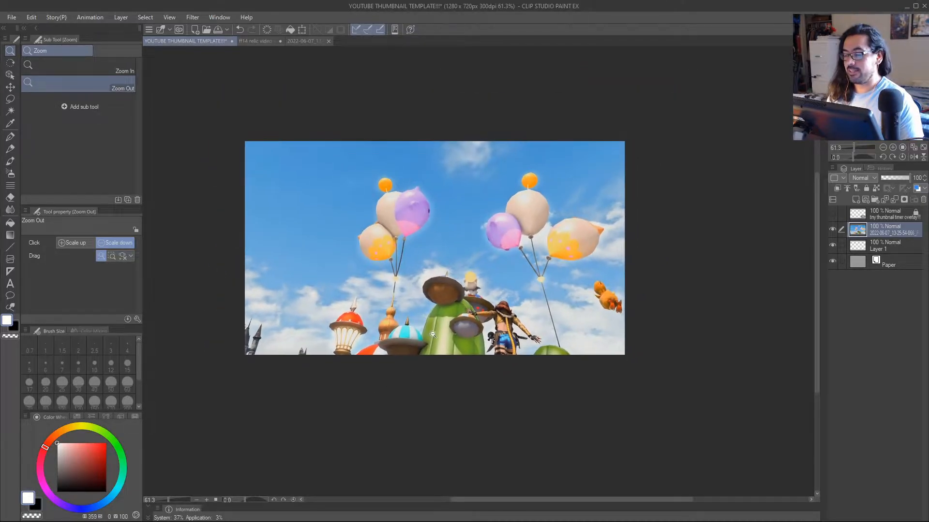
click(832, 231)
click(832, 231)
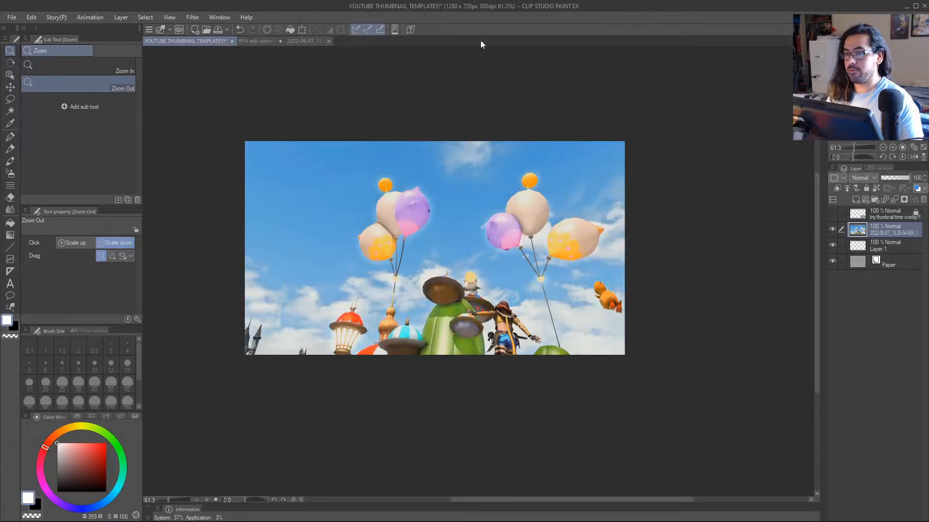
drag(441, 296, 479, 275)
mouse_move(484, 271)
mouse_down()
mouse_move(464, 280)
mouse_move(478, 268)
mouse_up()
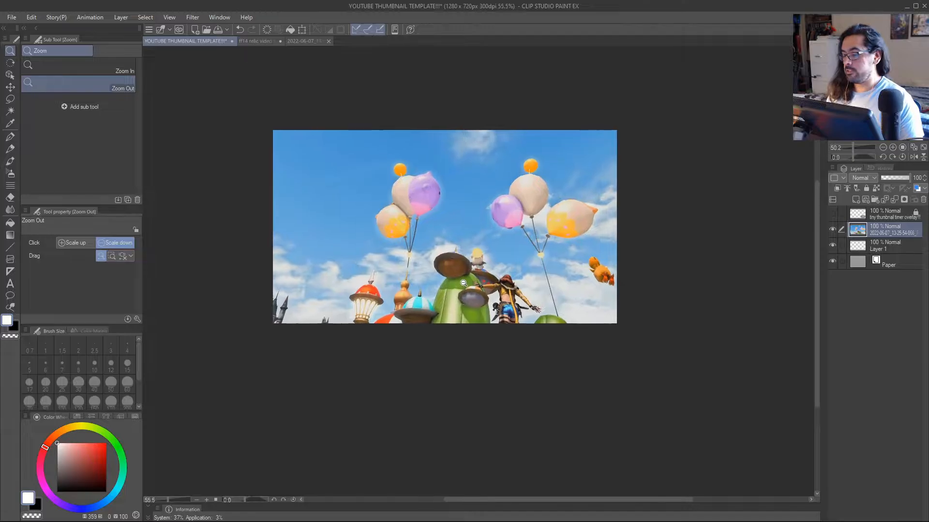
click(834, 229)
click(833, 229)
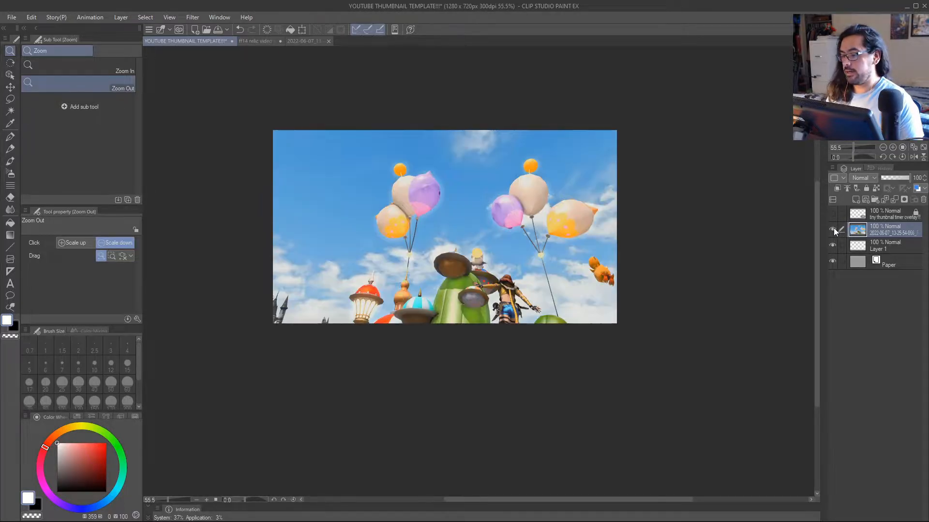
click(834, 229)
click(833, 229)
right_click(871, 230)
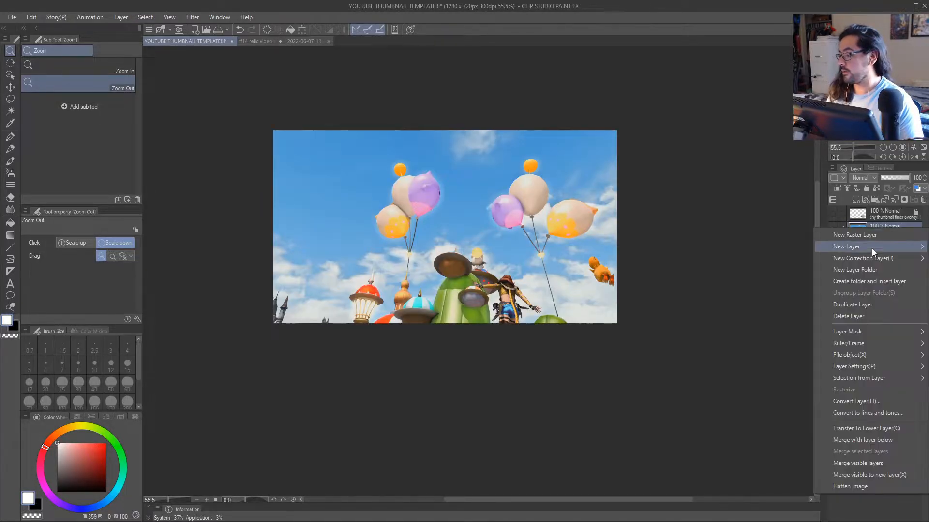
mouse_move(869, 257)
click(780, 218)
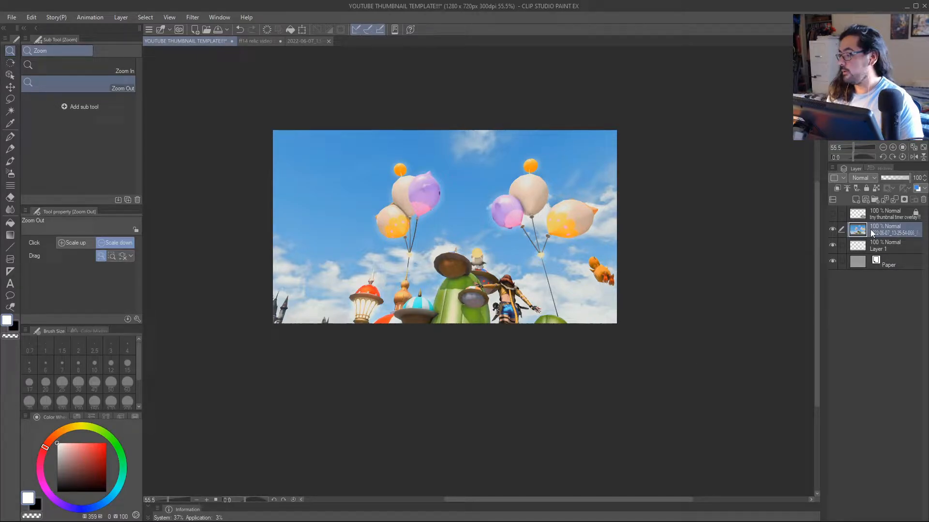
right_click(869, 229)
click(870, 230)
right_click(868, 230)
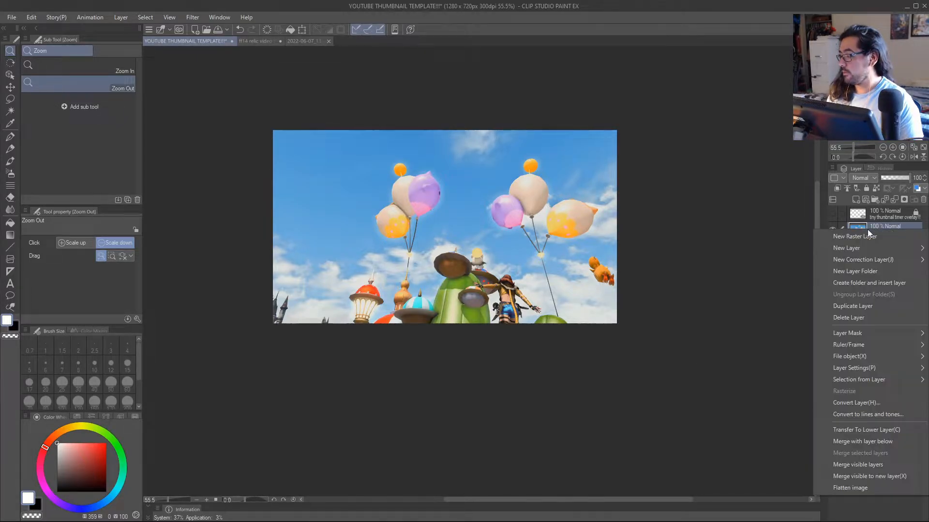
click(875, 229)
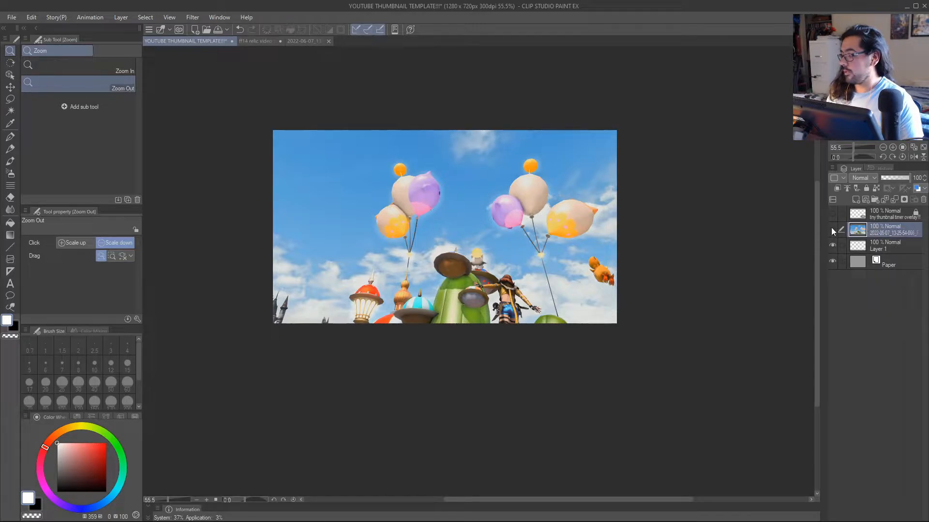
right_click(862, 229)
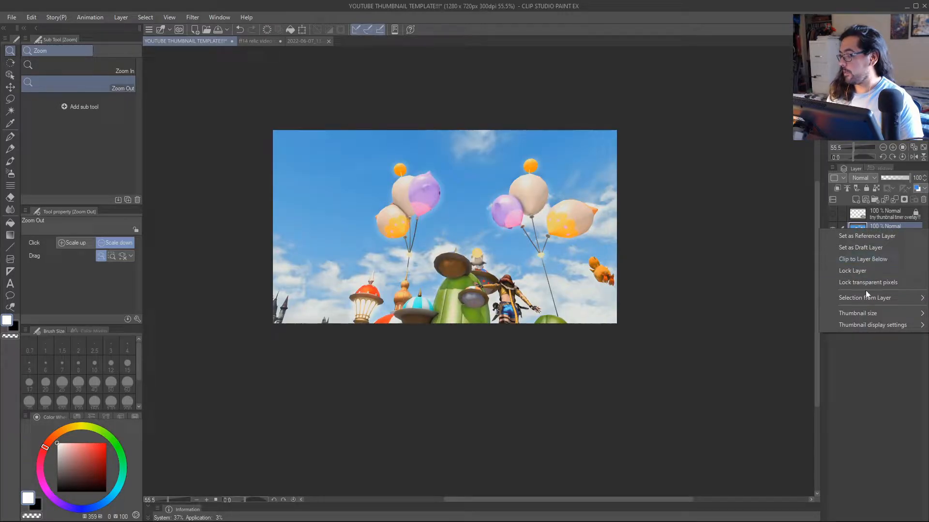
click(811, 283)
right_click(862, 228)
click(884, 227)
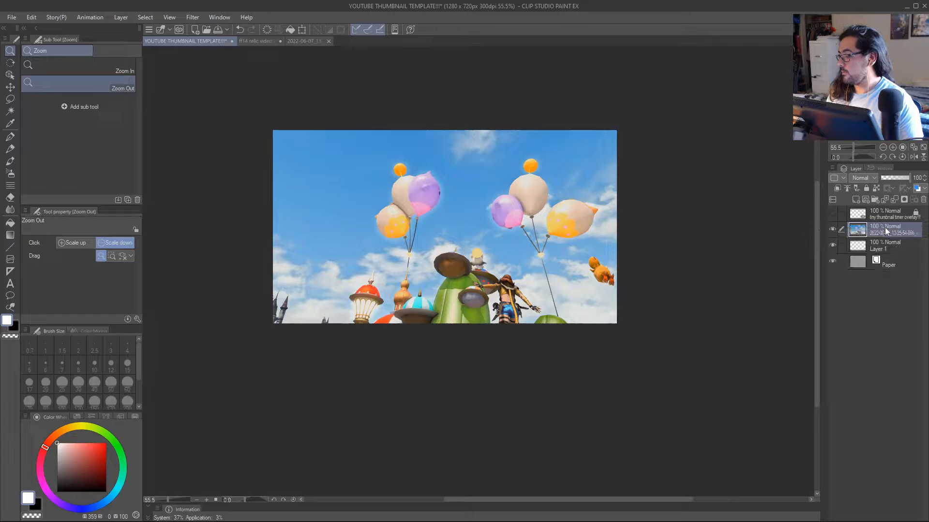
Add a Hue/Saturation/Luminosity correction layer above the balloon screenshot layer, leaving all its values at 0.
right_click(885, 228)
mouse_move(882, 261)
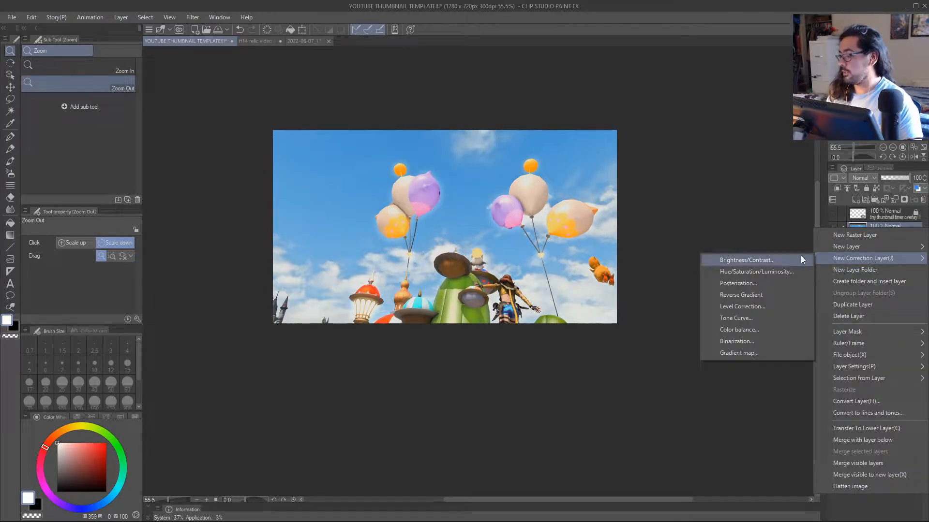
click(751, 275)
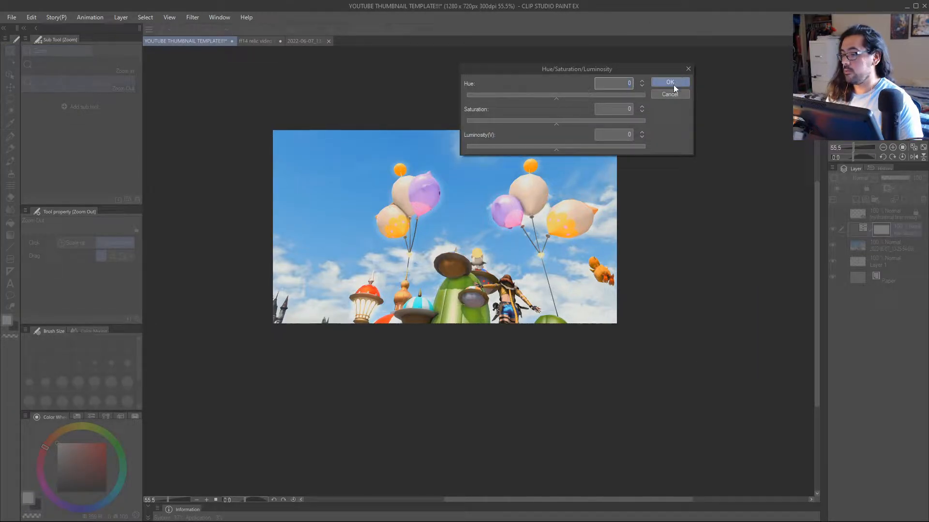
click(671, 83)
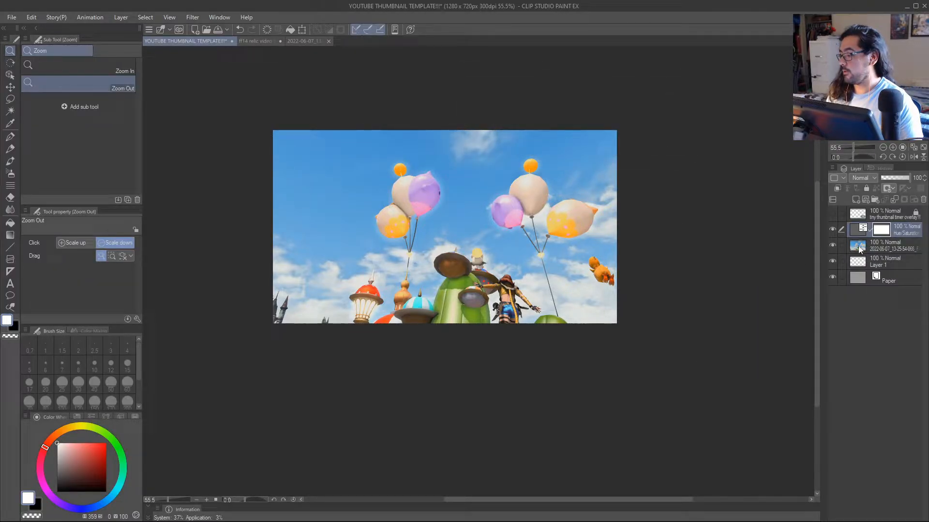
Clip the Hue/Saturation/Luminosity correction layer to the balloon screenshot layer below it.
click(859, 246)
click(859, 232)
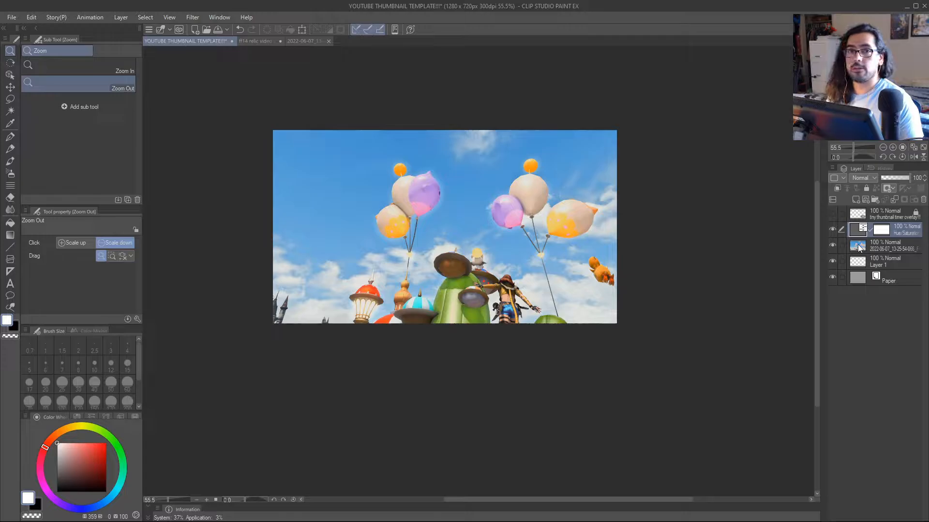
click(836, 190)
click(858, 244)
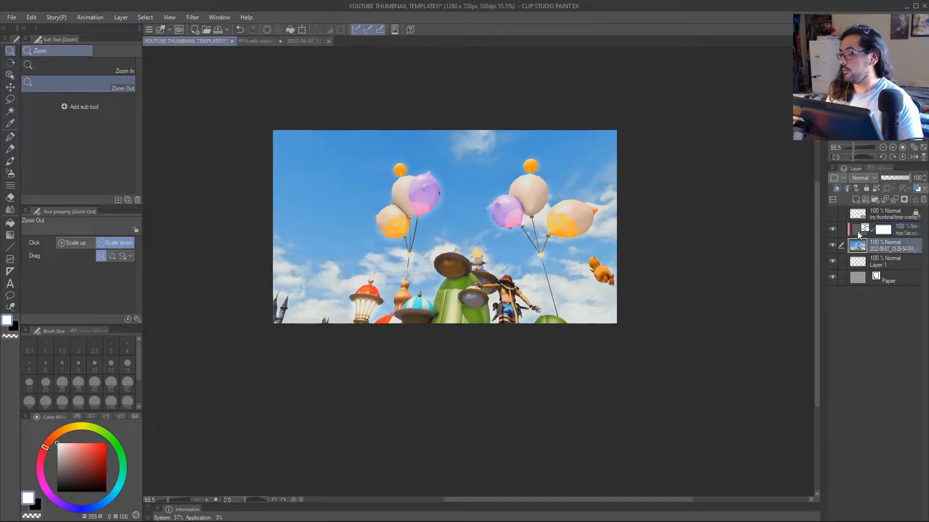
click(856, 233)
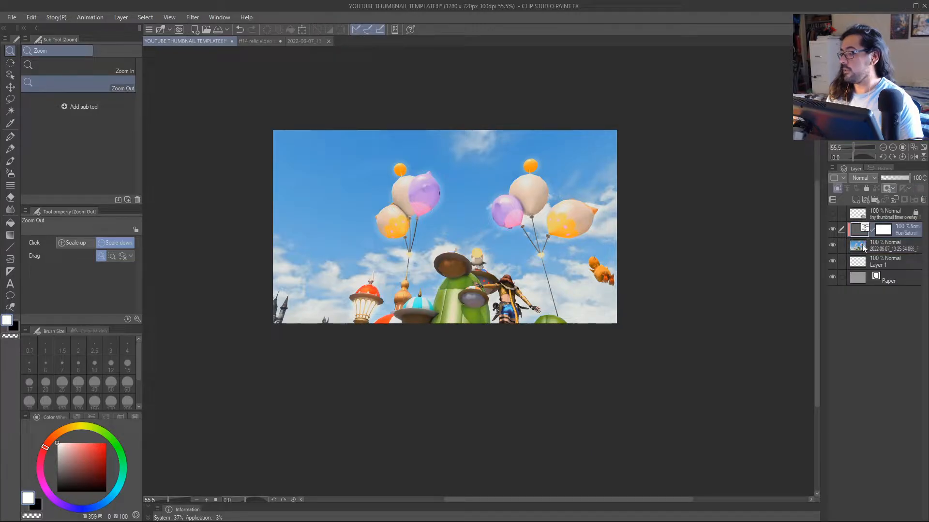
Examine the layer stack under the clipped correction, toggling the screenshot layer's visibility and selecting Layer 1.
click(863, 246)
click(833, 244)
click(834, 246)
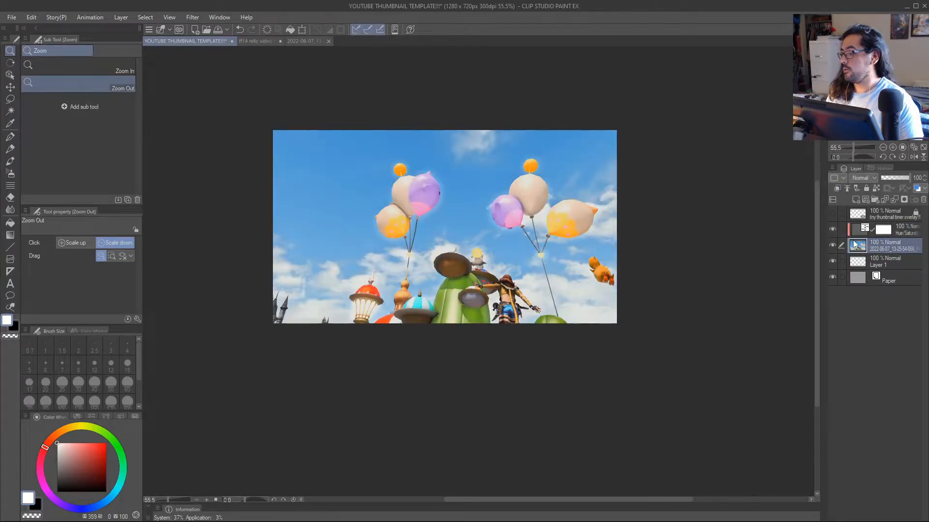
drag(857, 244, 866, 222)
drag(863, 261, 867, 267)
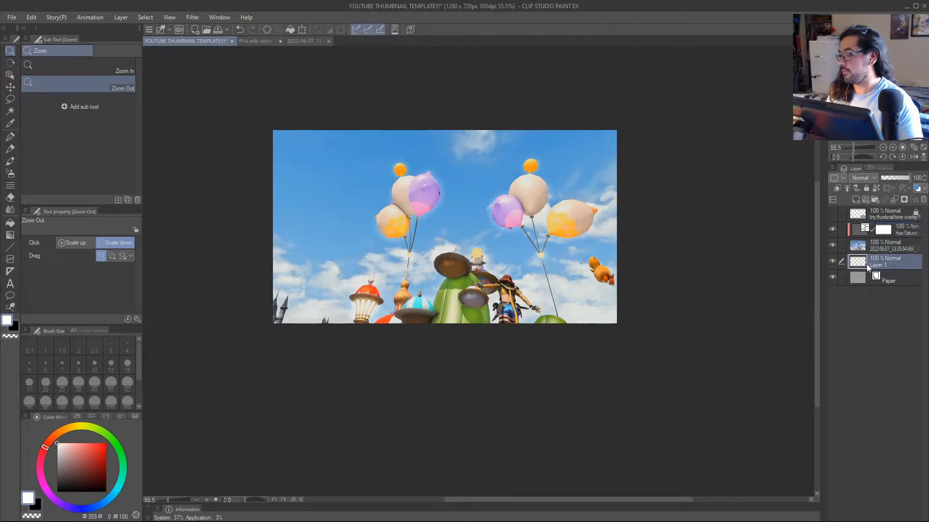
Set the correction layer's saturation to 19, trying stronger values first, and apply the change.
click(858, 230)
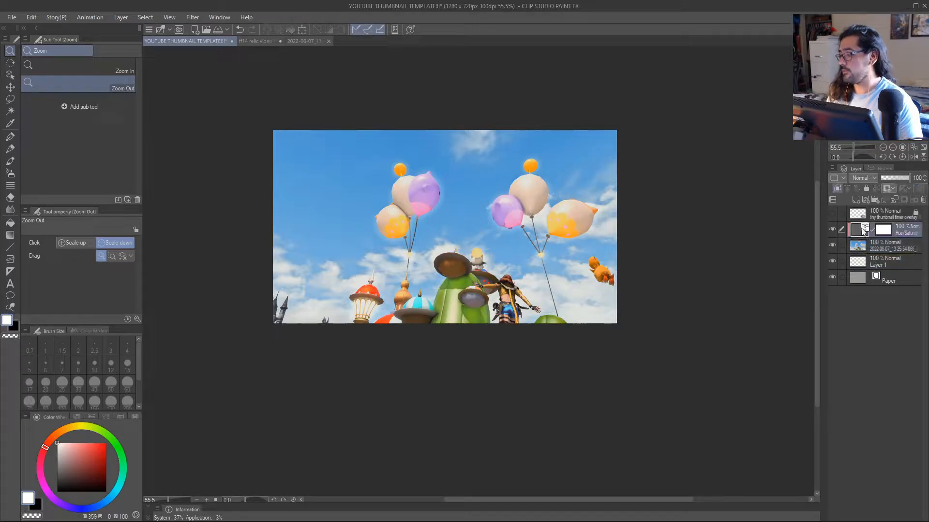
double_click(864, 230)
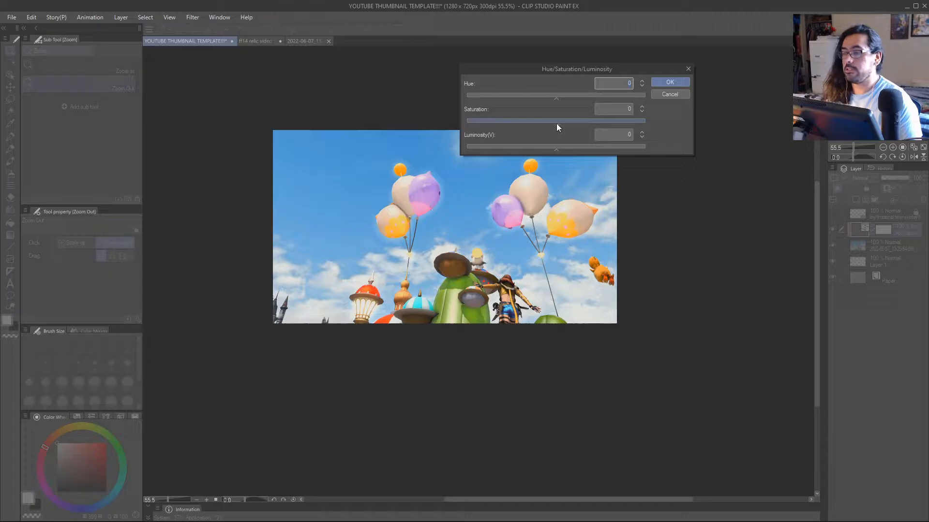
click(557, 122)
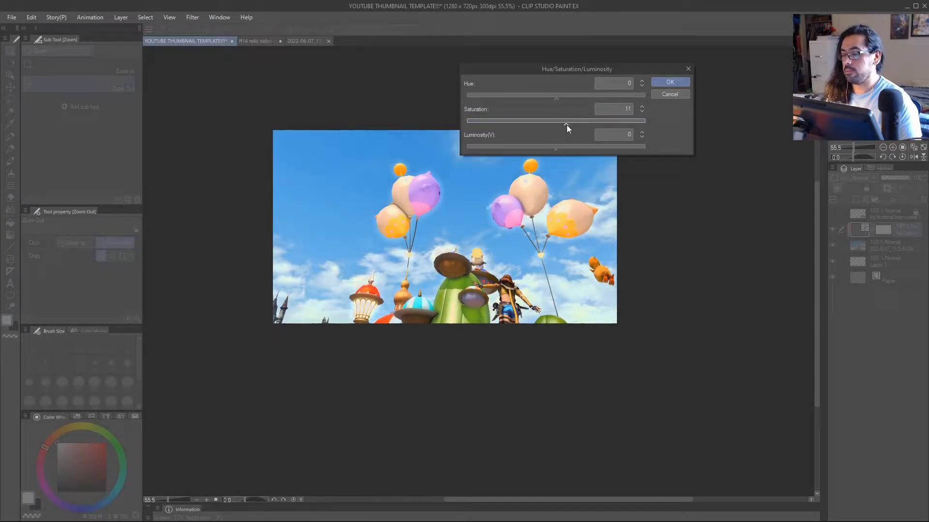
drag(567, 125, 609, 127)
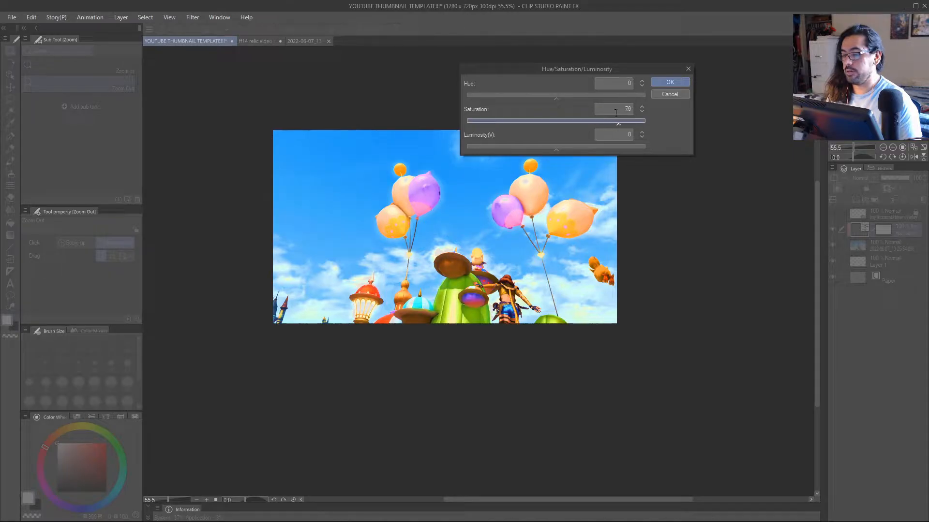
drag(605, 69, 639, 41)
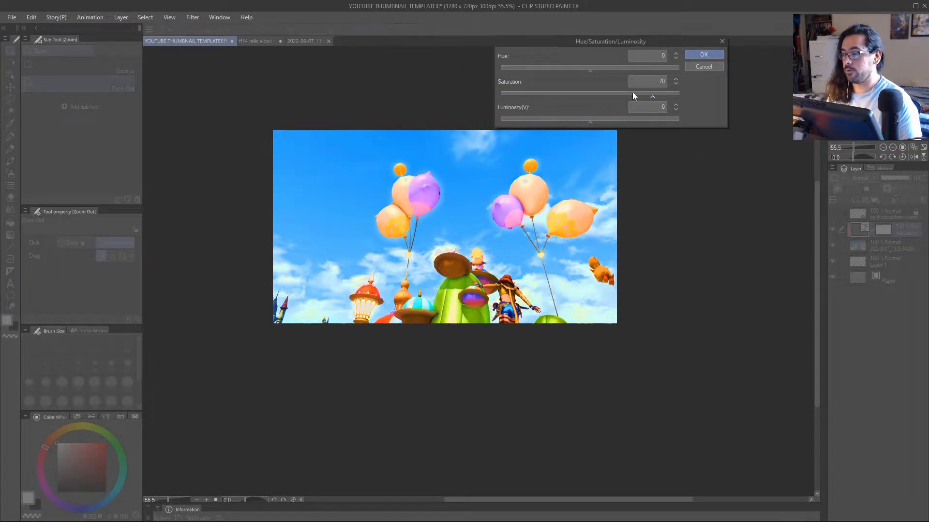
drag(654, 98, 680, 99)
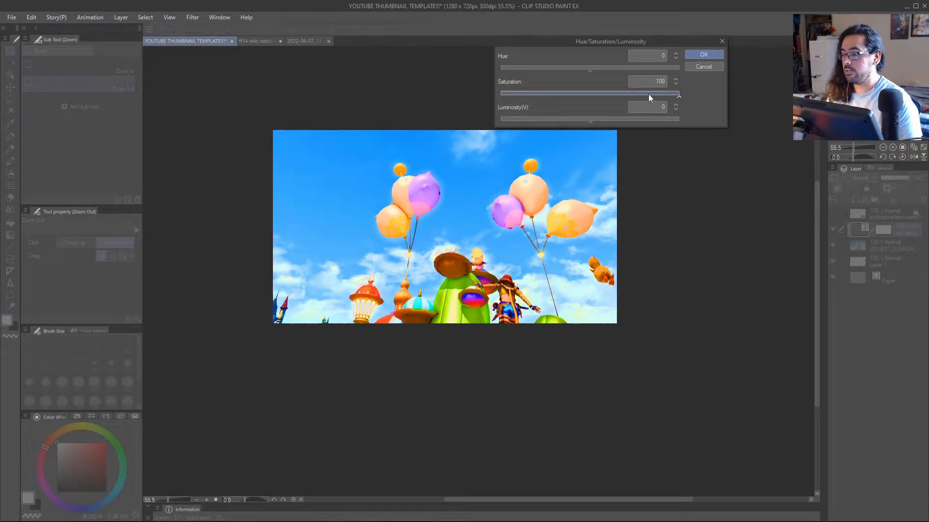
drag(618, 97, 599, 97)
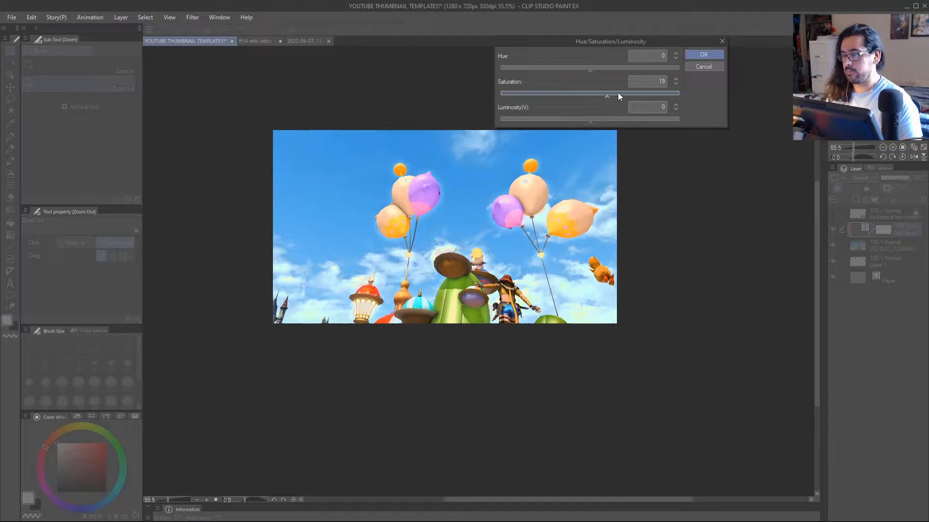
click(704, 56)
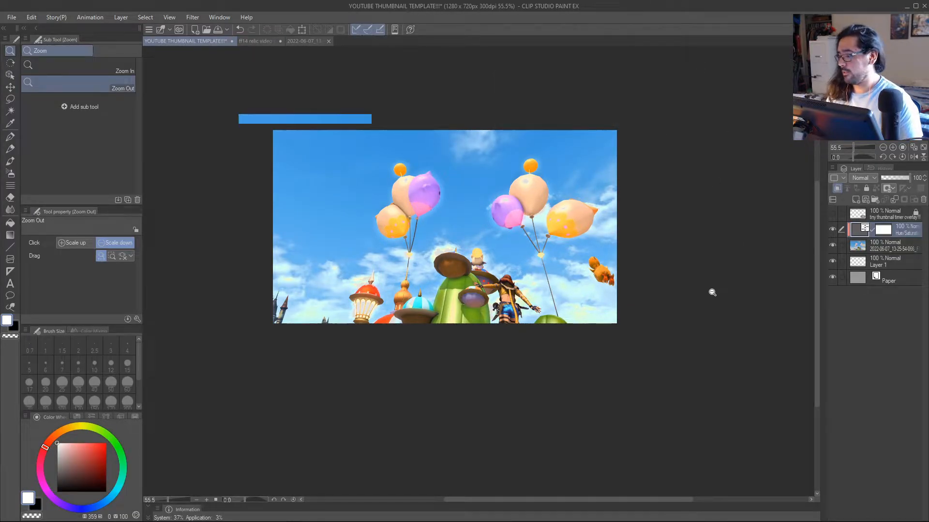
Reopen the Hue/Saturation/Luminosity correction layer and set its saturation to 19, trying a desaturated look of -51 first.
click(711, 293)
double_click(863, 232)
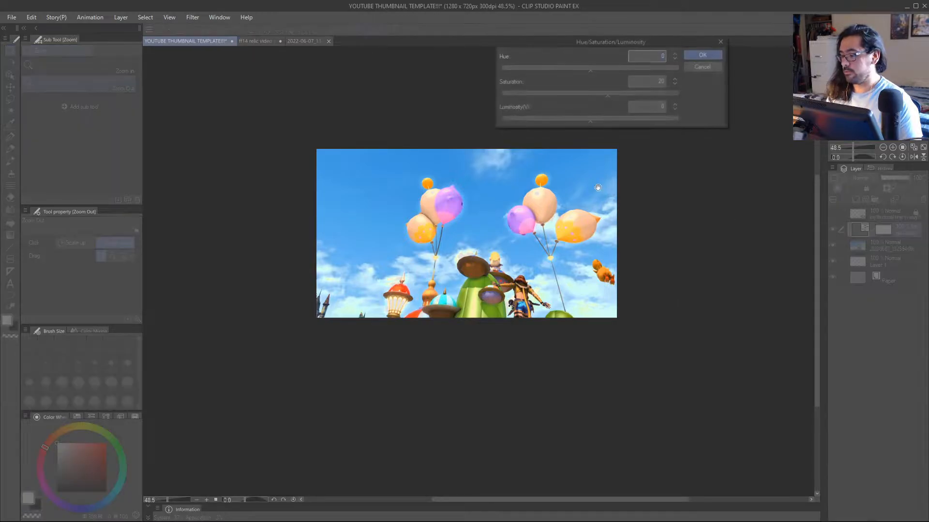
drag(588, 97, 544, 96)
scroll(441, 201, up, 4)
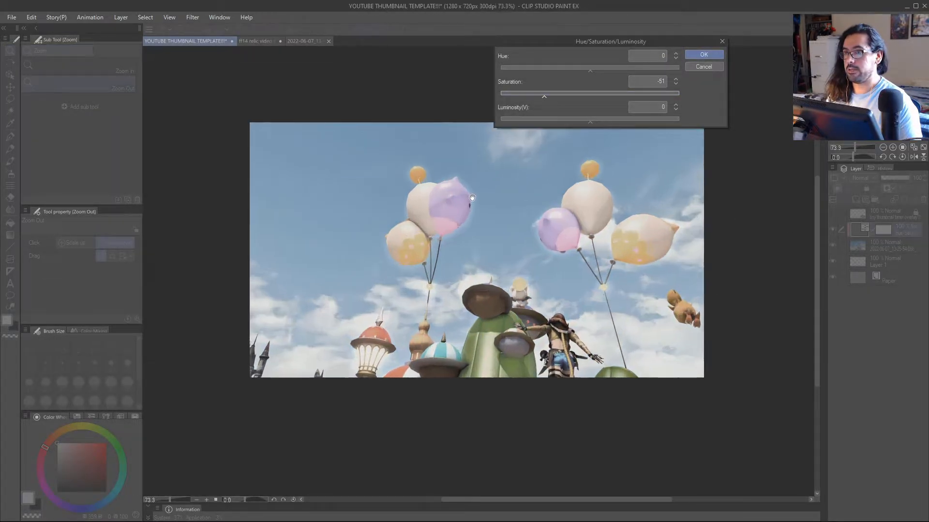
scroll(455, 201, down, 1)
drag(604, 46, 614, 36)
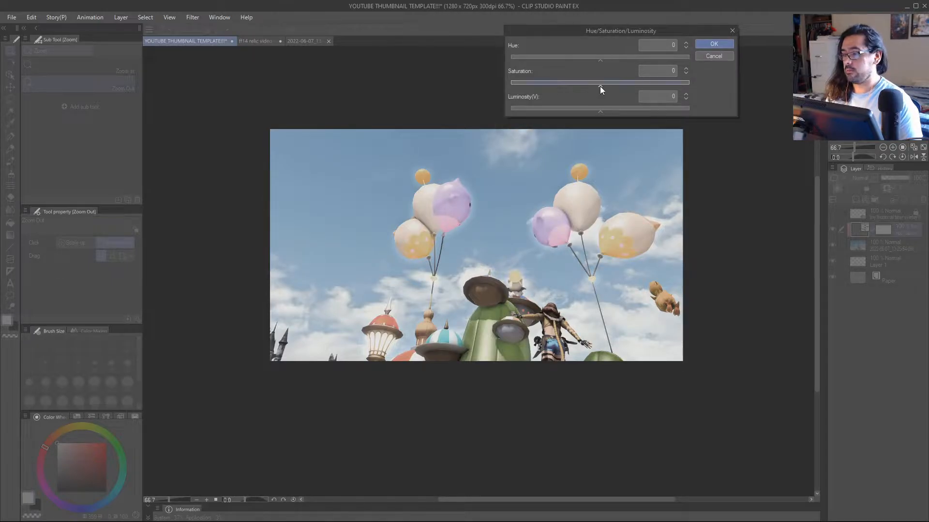
drag(600, 86, 610, 85)
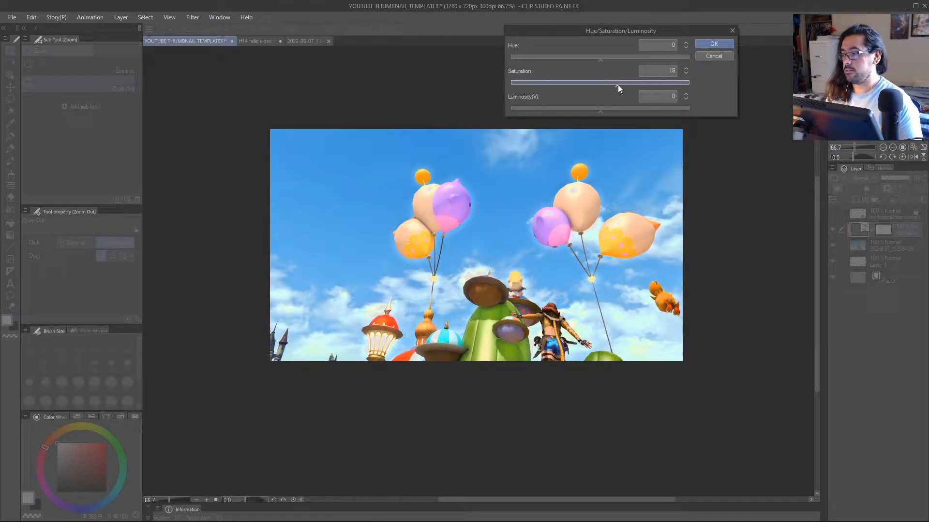
click(714, 44)
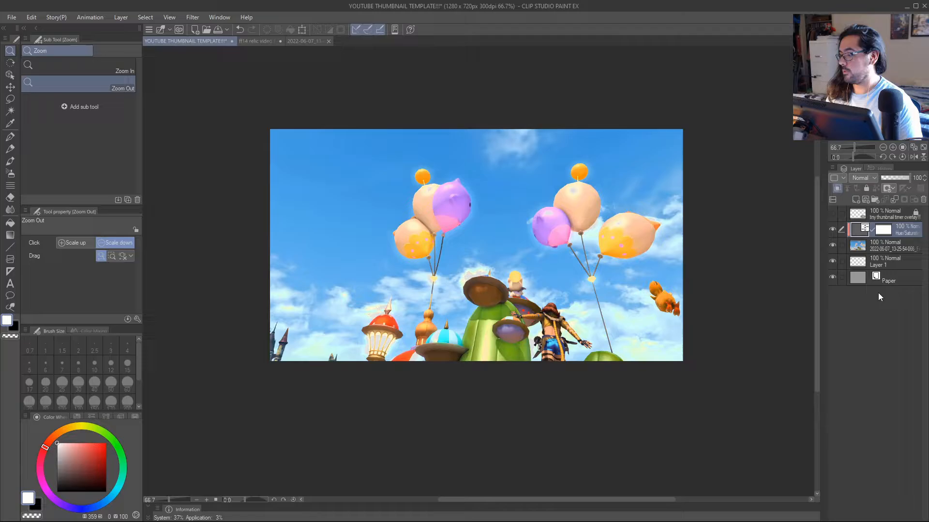
Add a clipped Brightness/Contrast correction layer directly above the balloon screenshot layer with brightness 15 and contrast 13.
right_click(886, 248)
mouse_move(870, 280)
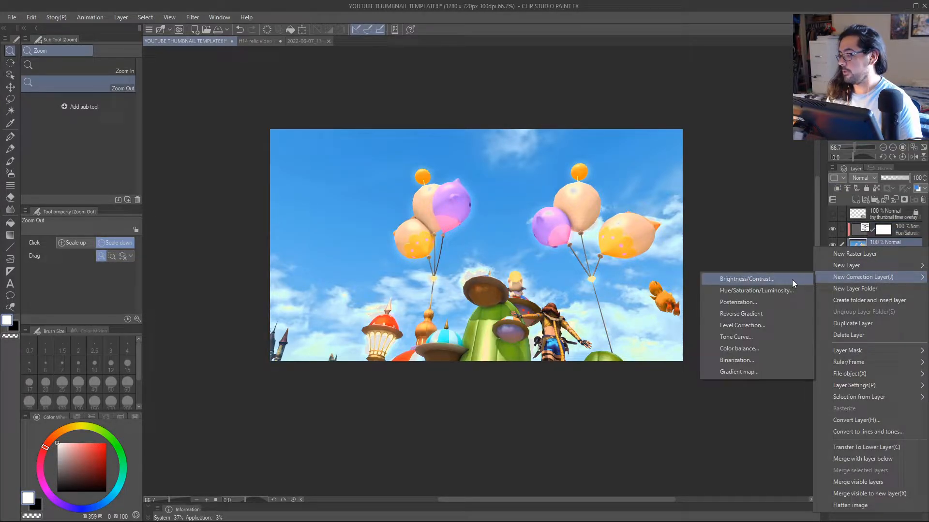
click(771, 278)
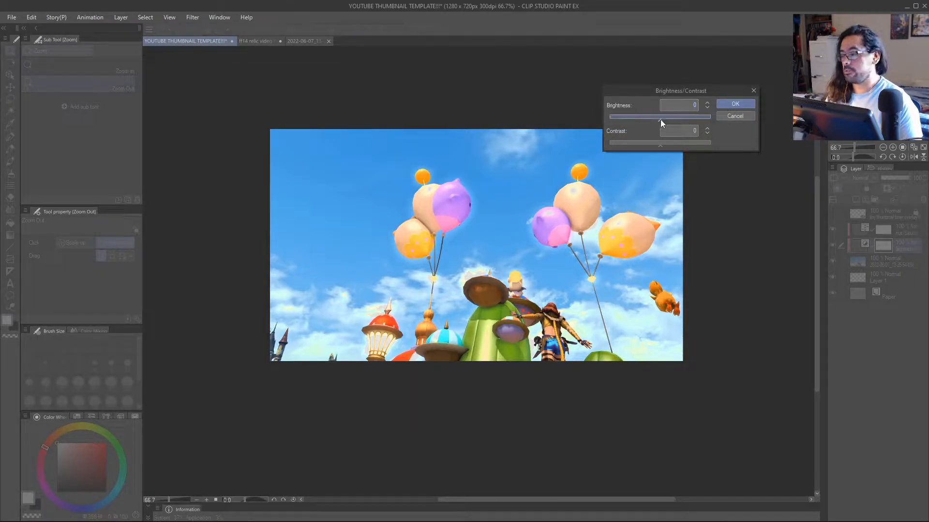
drag(661, 122, 667, 147)
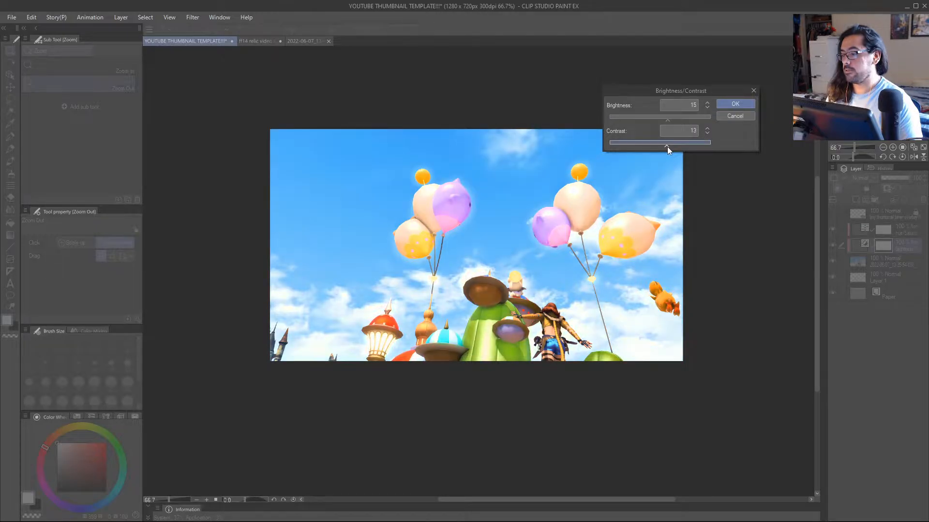
click(727, 103)
Compare the image with and without each correction, leaving the Brightness/Contrast layer hidden and the Hue/Saturation/Luminosity layer shown.
click(832, 245)
click(832, 245)
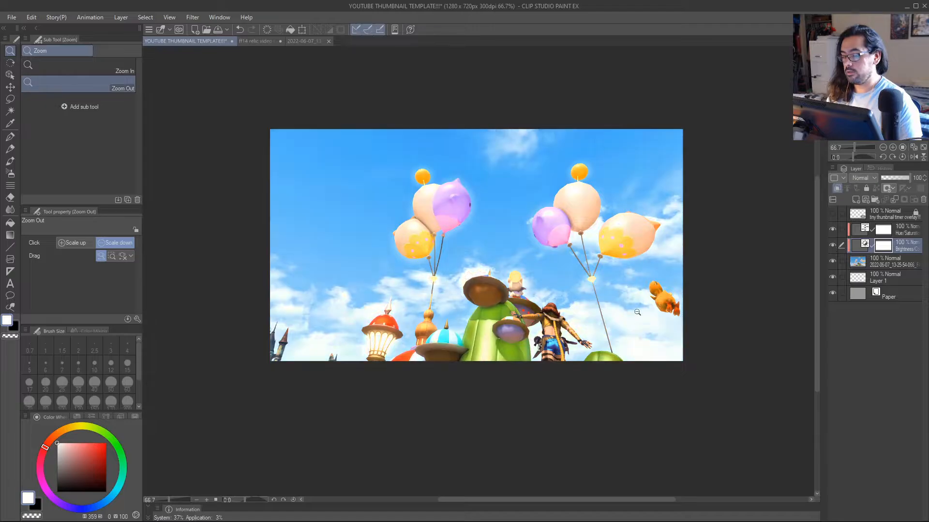
click(626, 311)
click(832, 245)
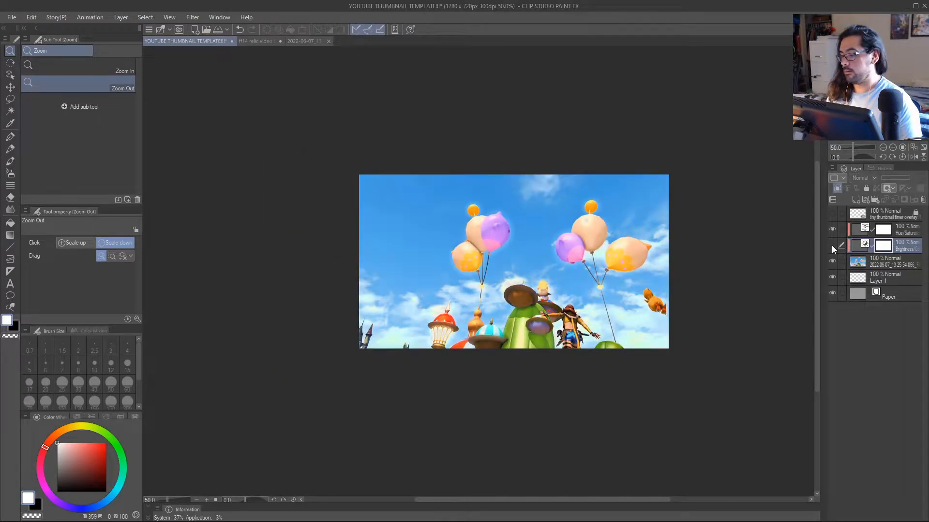
click(832, 245)
click(832, 245)
click(835, 232)
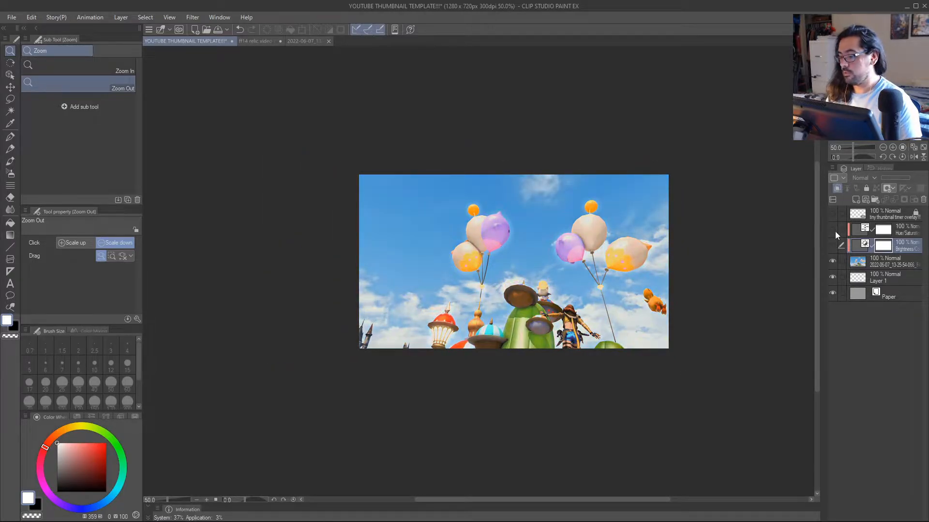
scroll(645, 326, up, 1)
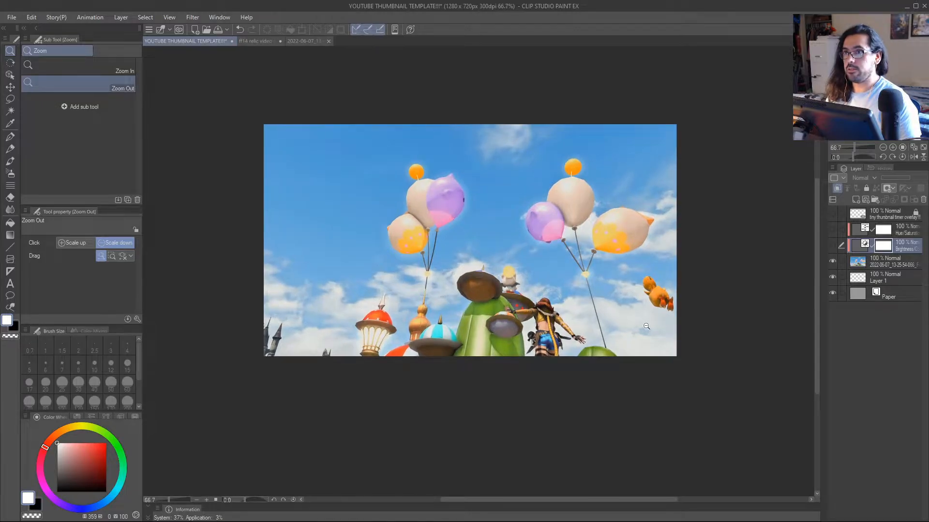
click(833, 231)
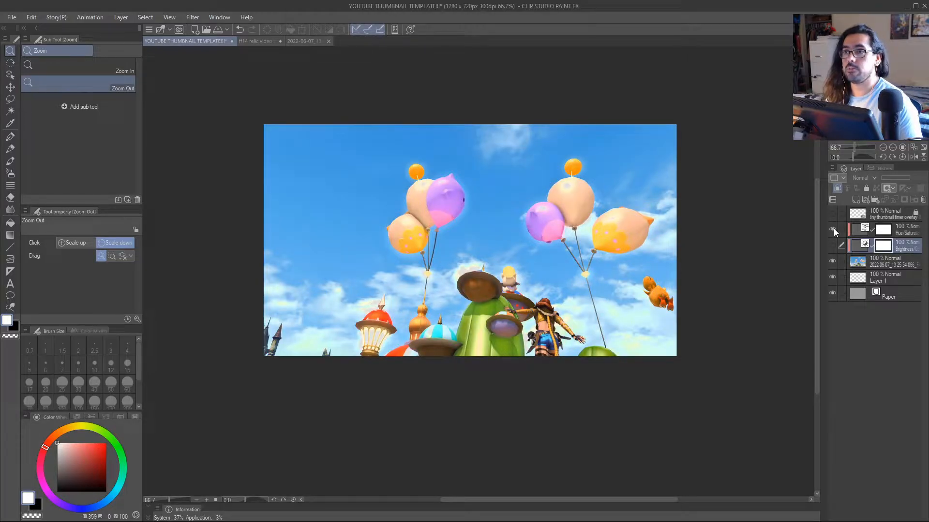
scroll(463, 256, up, 1)
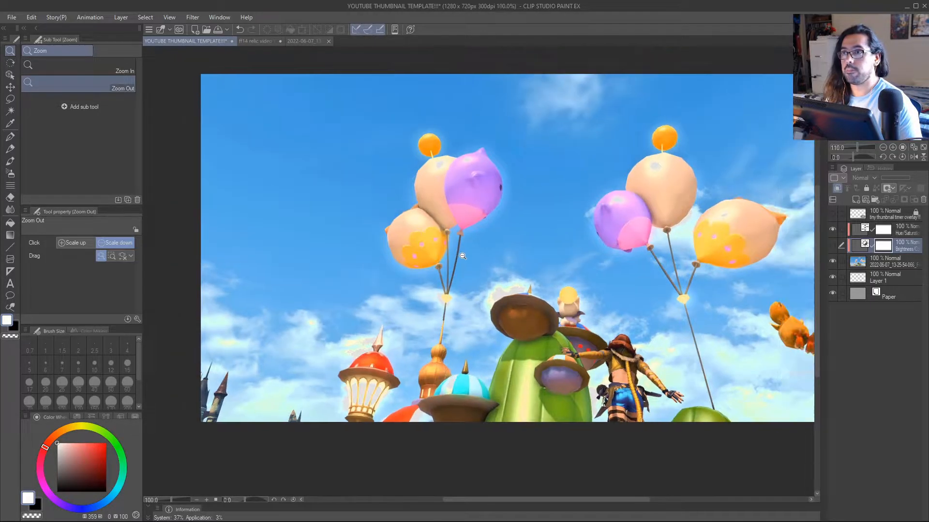
scroll(463, 256, down, 2)
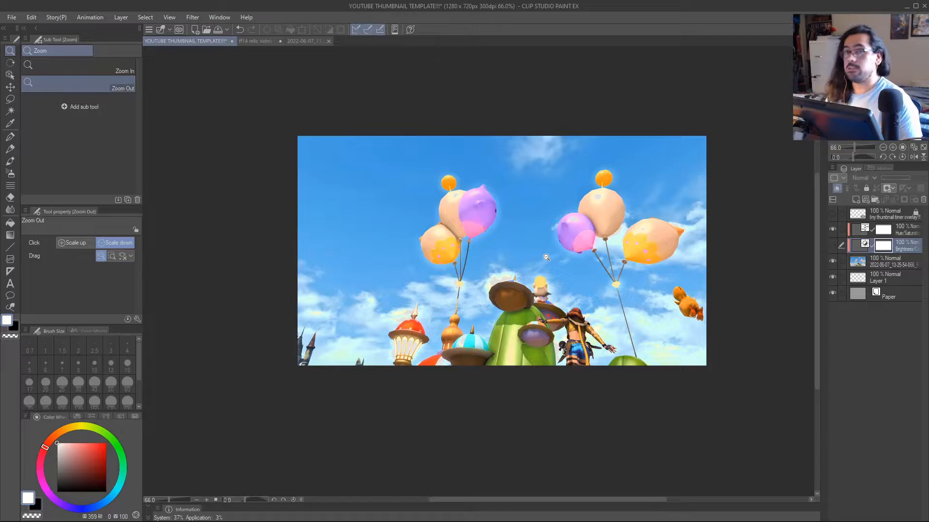
scroll(569, 252, up, 1)
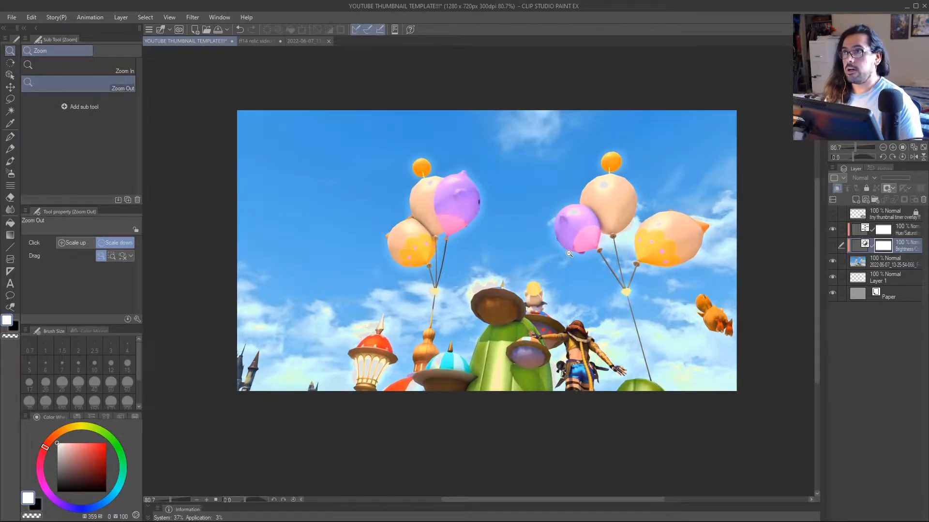
Add a new raster layer directly above the Hue/Saturation/Luminosity correction layer.
click(898, 232)
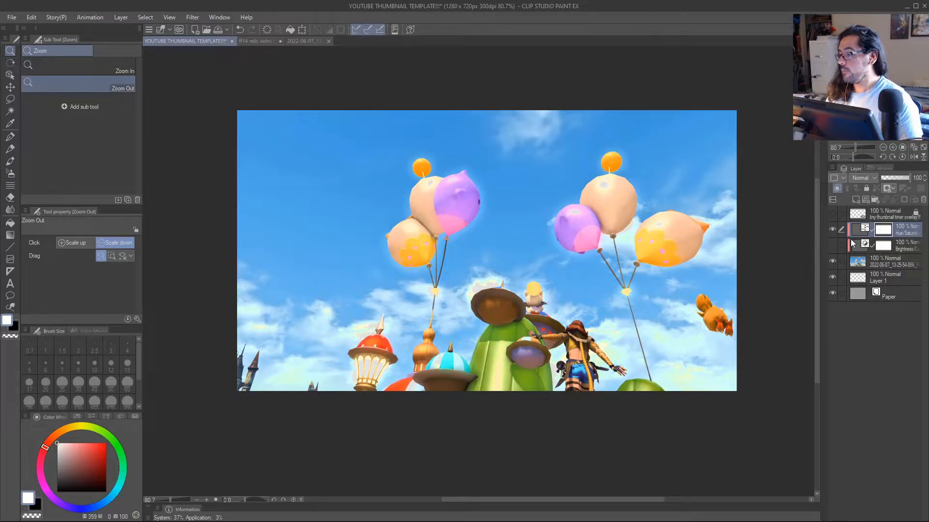
mouse_move(580, 258)
mouse_down()
mouse_move(557, 259)
mouse_move(578, 260)
mouse_up()
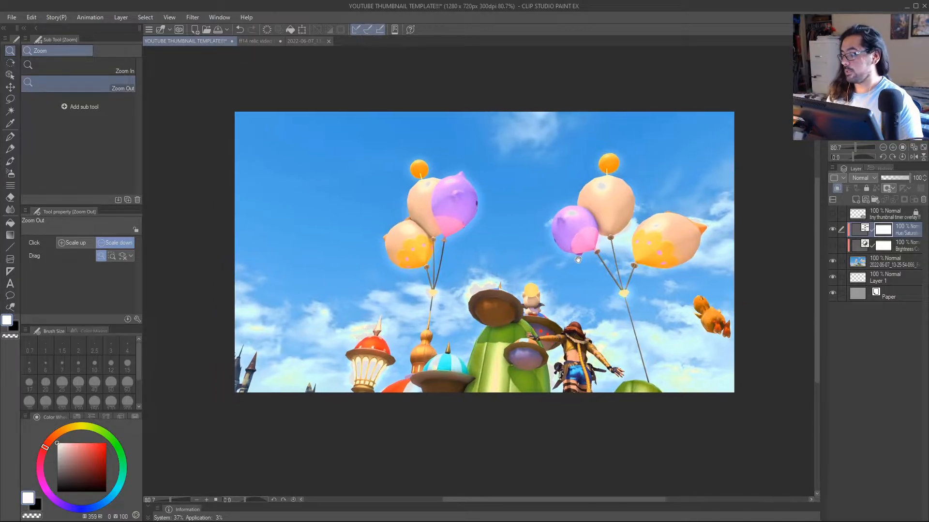
scroll(532, 288, down, 1)
scroll(531, 287, up, 1)
drag(564, 292, 548, 288)
scroll(548, 287, down, 1)
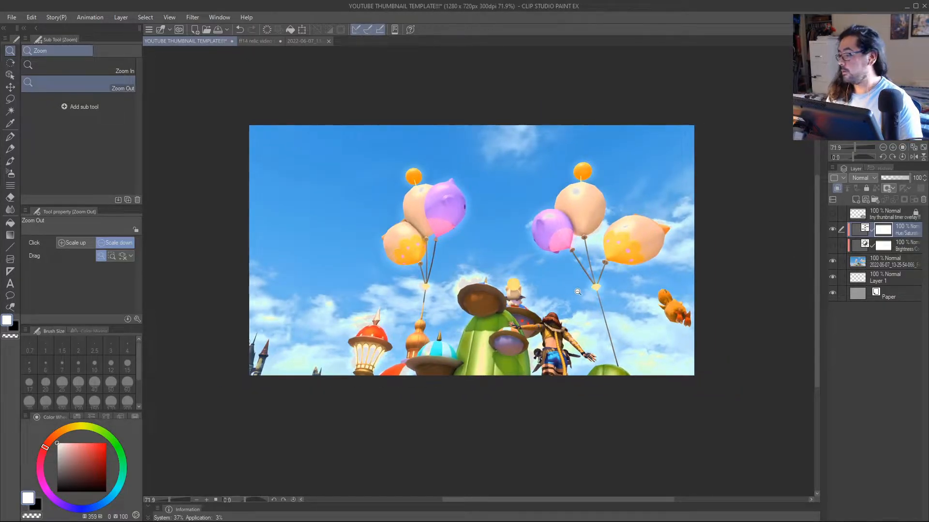
key(ctrl+shift+n)
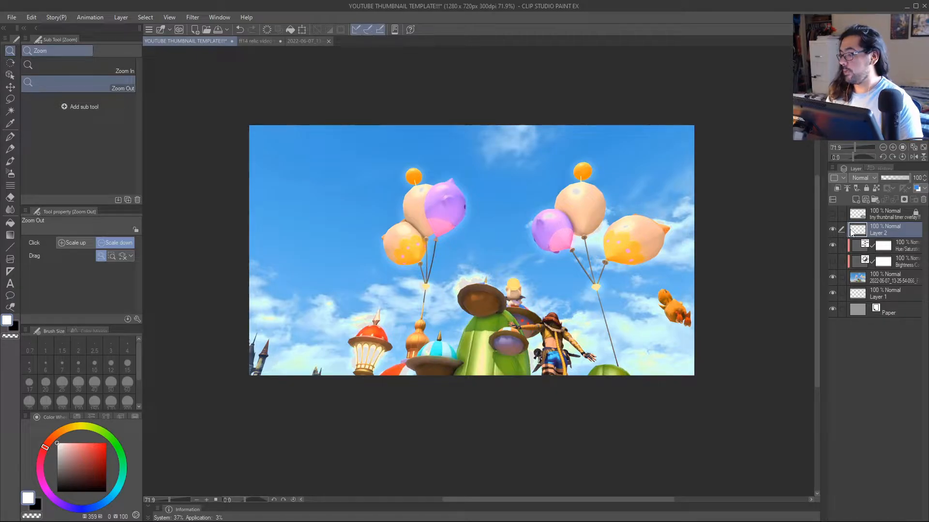
Try adding another raster layer above Layer 2, and undo the addition.
click(19, 18)
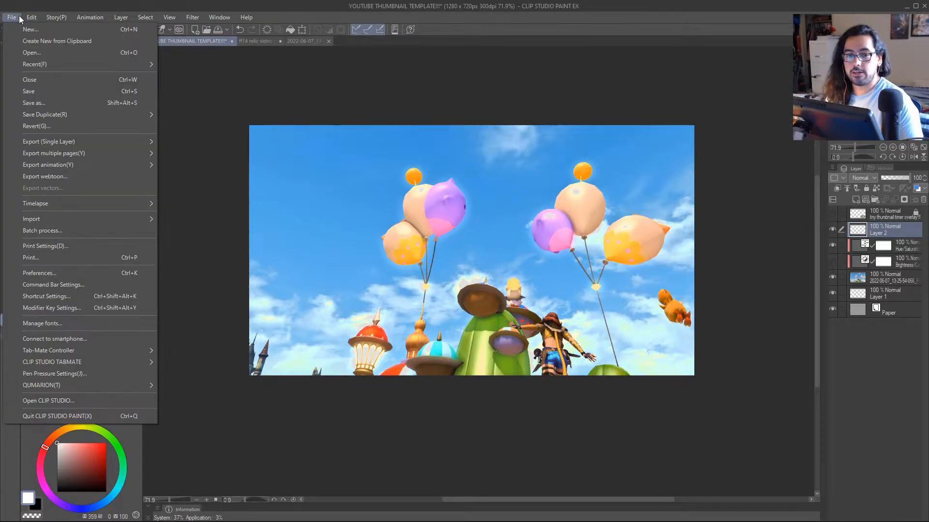
mouse_move(121, 17)
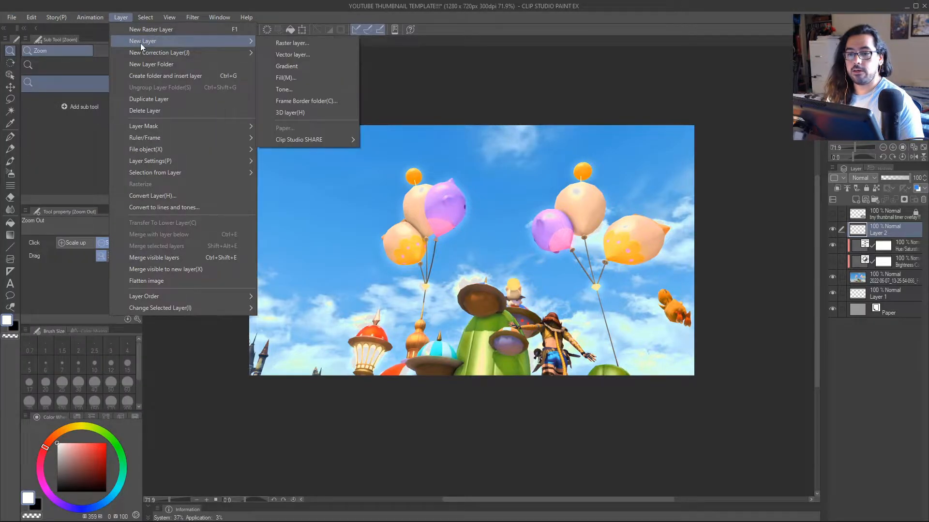
click(281, 42)
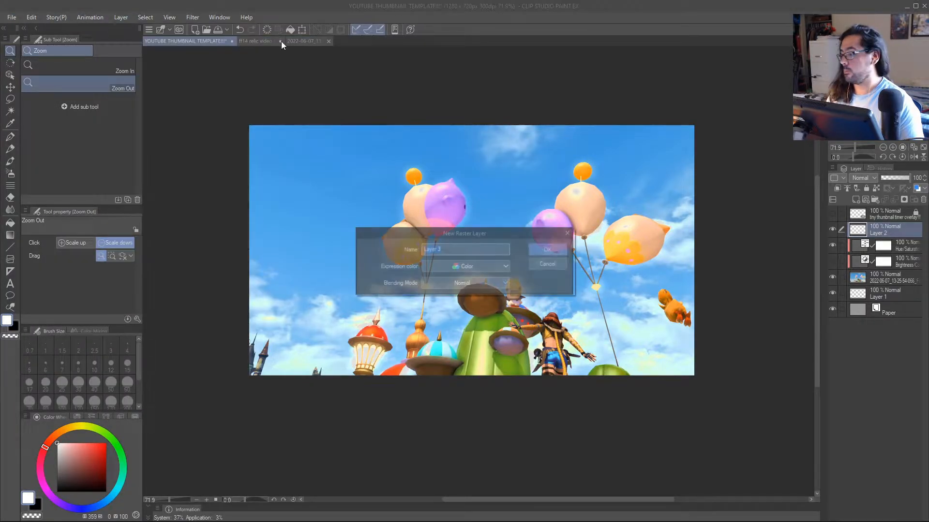
click(550, 265)
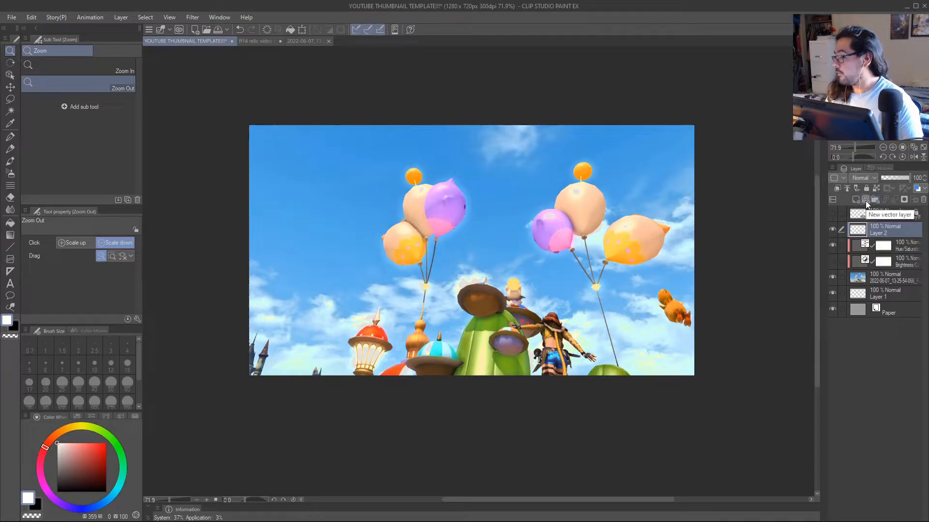
click(855, 199)
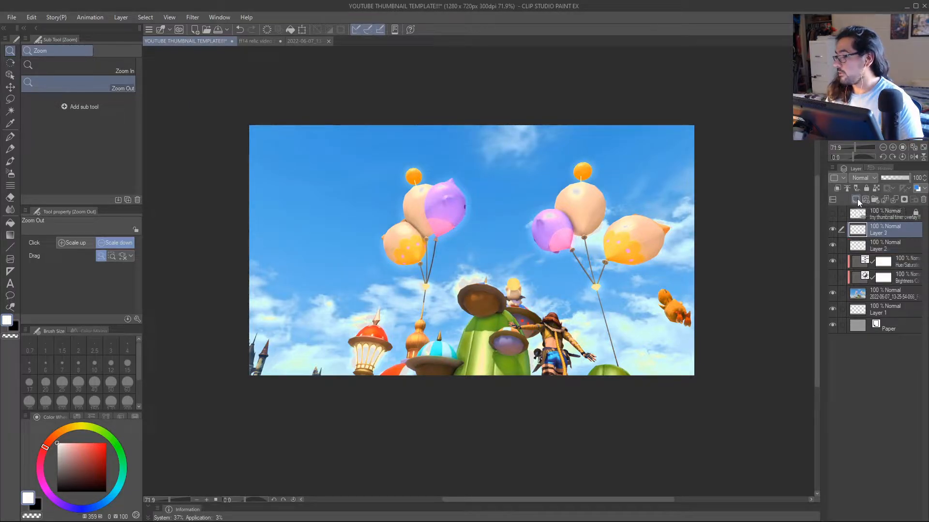
key(ctrl+z)
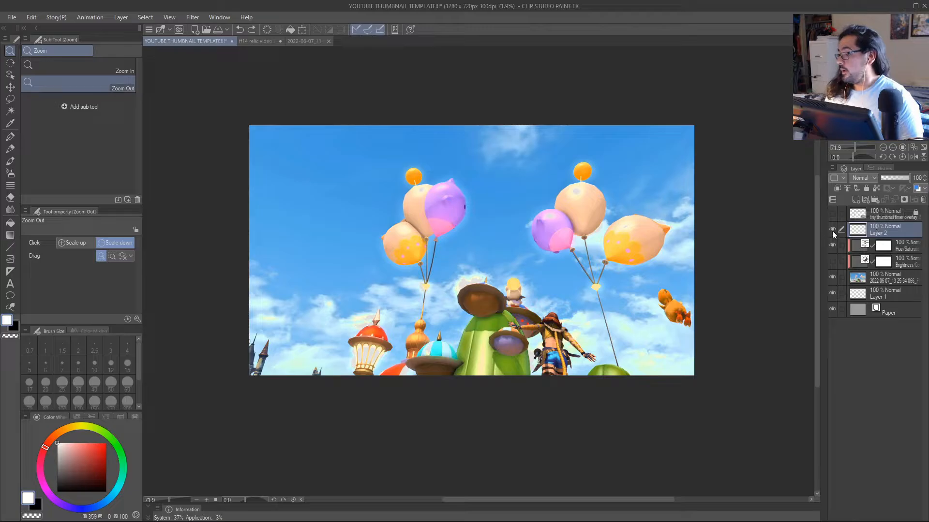
Activate the Text tool with the YT thumbnail font (Impact) preset and review its font list and text properties.
click(9, 287)
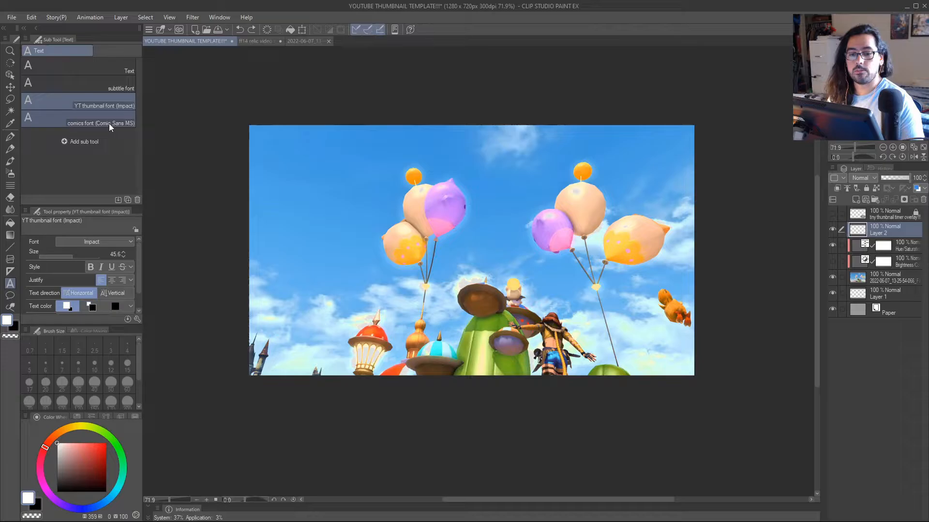
click(120, 243)
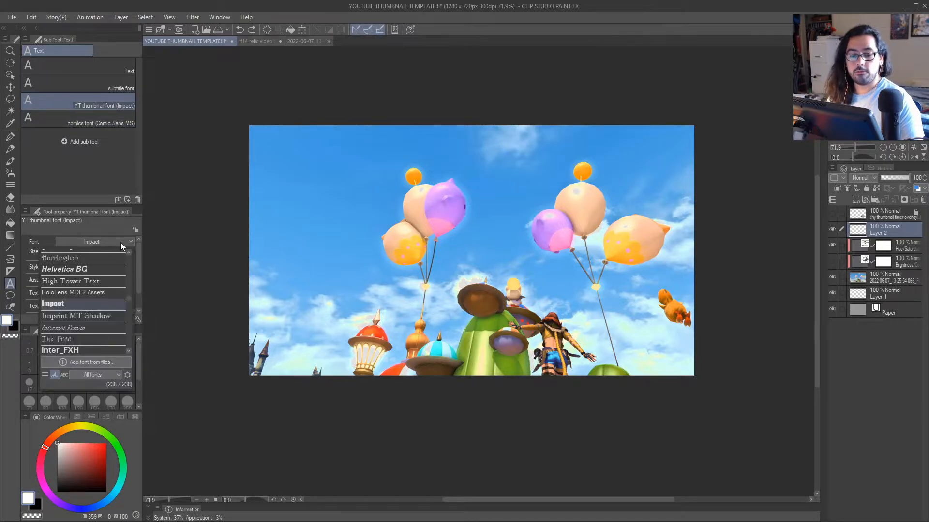
click(123, 240)
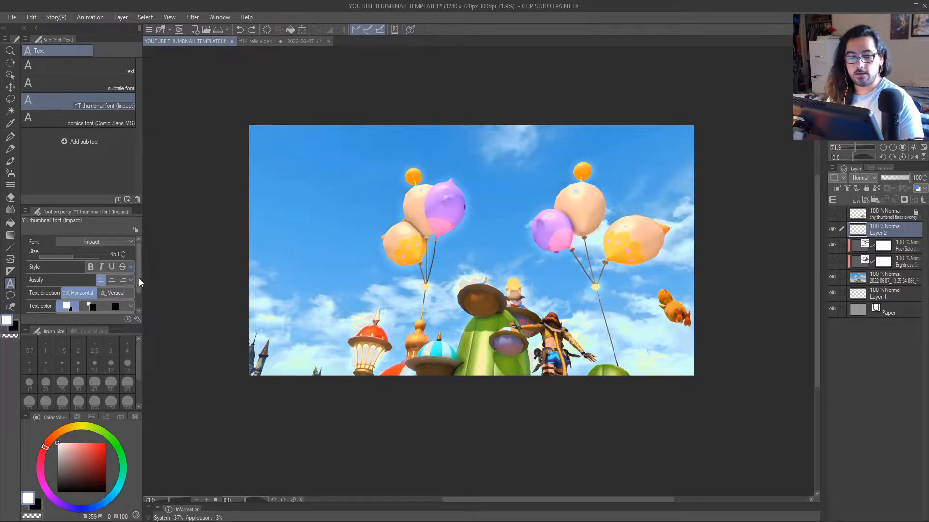
drag(138, 271, 137, 286)
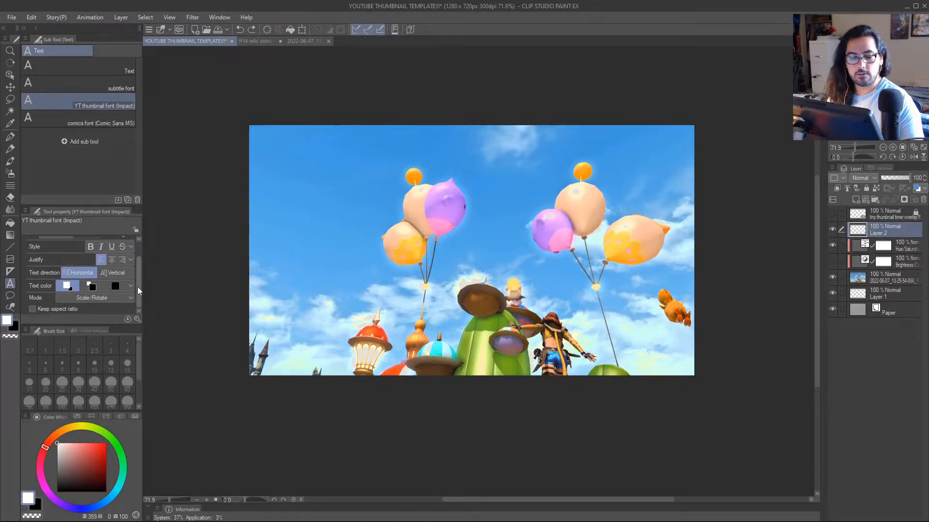
scroll(121, 264, up, 2)
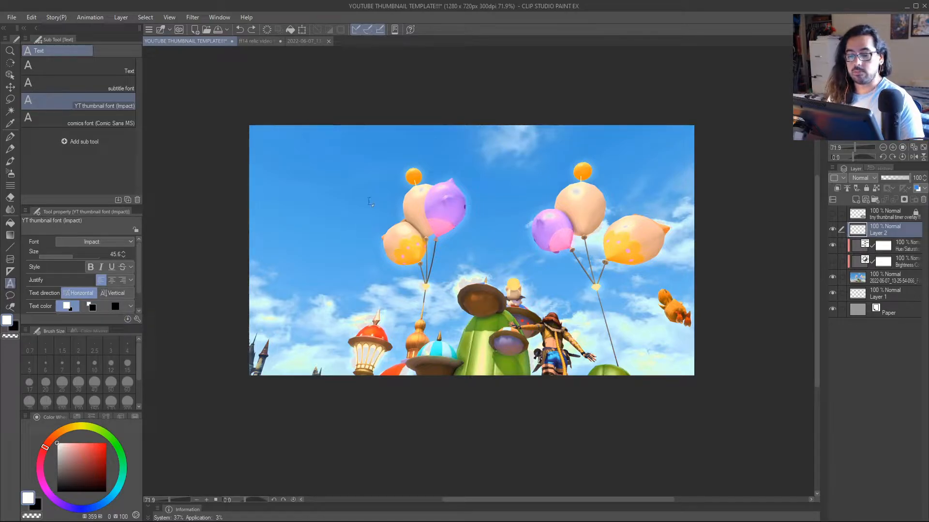
View the ff14 relic video thumbnail as a title reference, and return to the YouTube thumbnail template.
click(259, 41)
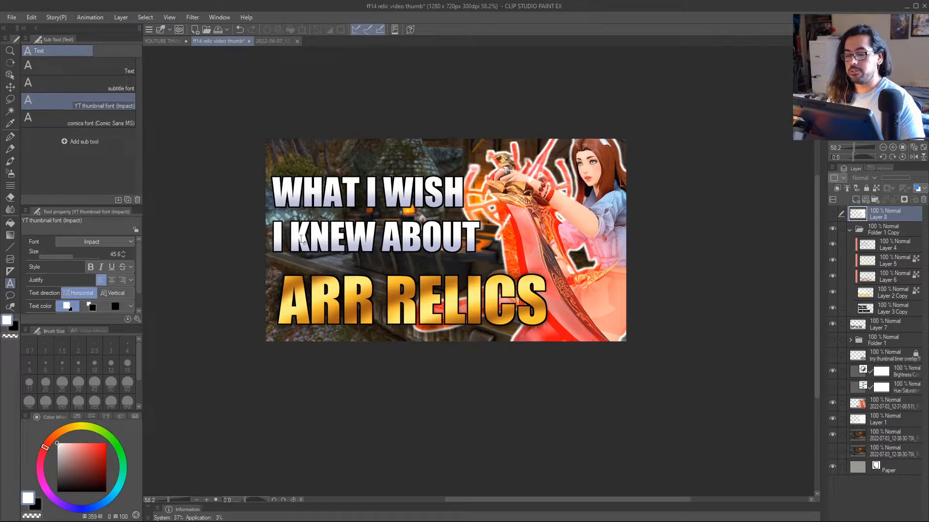
click(160, 41)
click(252, 207)
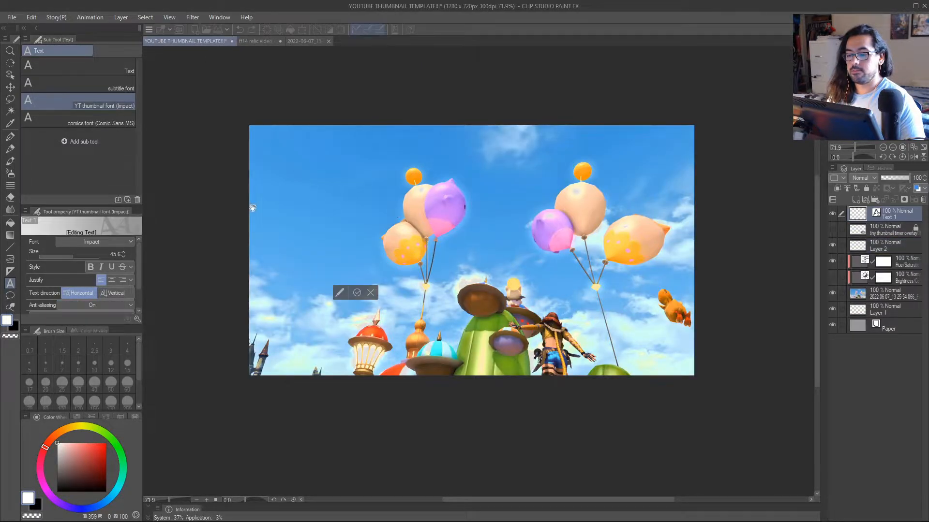
text(W)
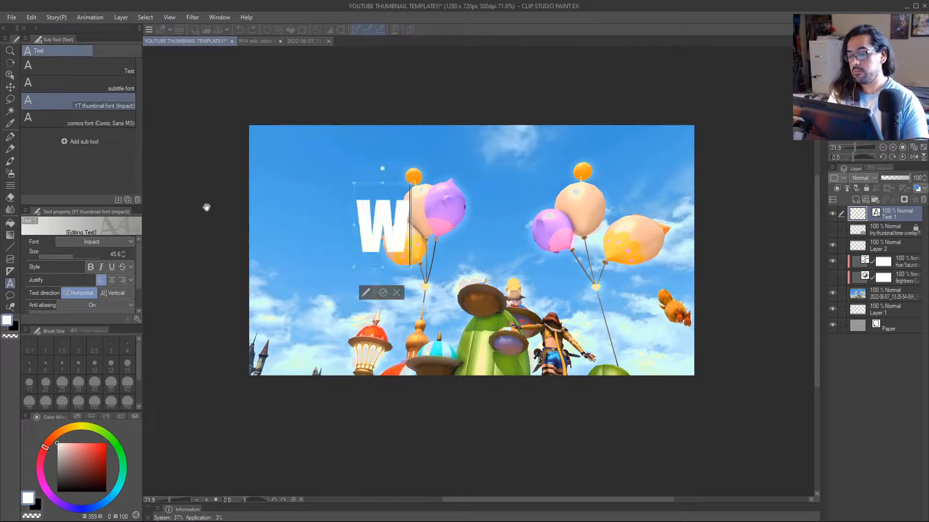
key(BackSpace)
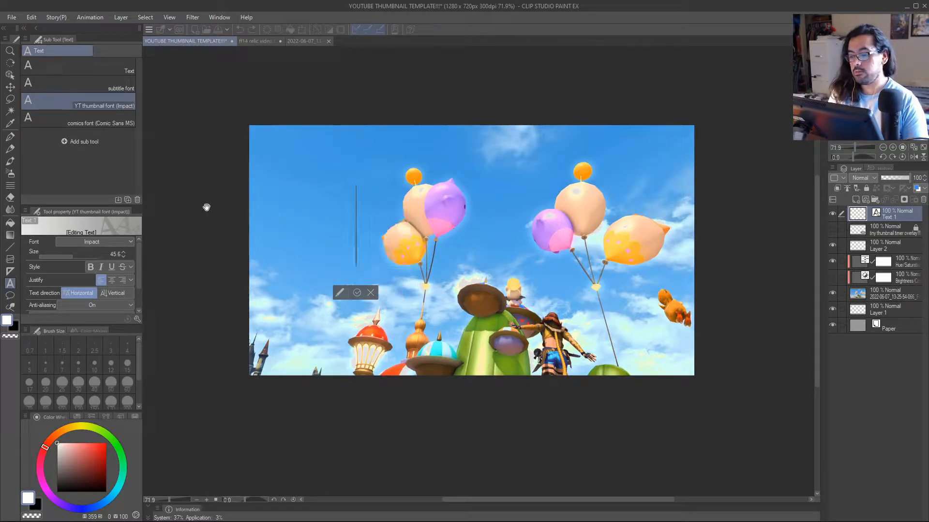
click(371, 293)
click(293, 157)
text(WHAT)
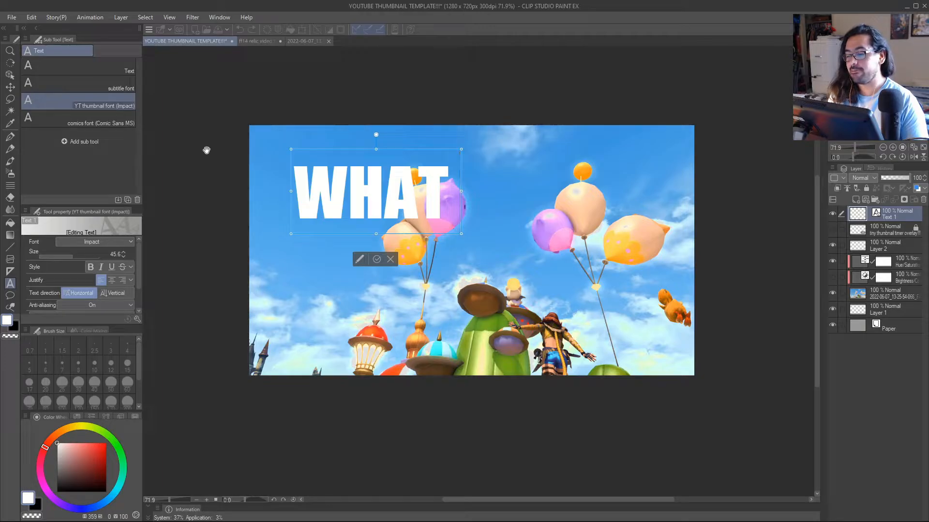
key(BackSpace)
key(BackSpace)
key(BackSpace)
key(BackSpace)
key(BackSpace)
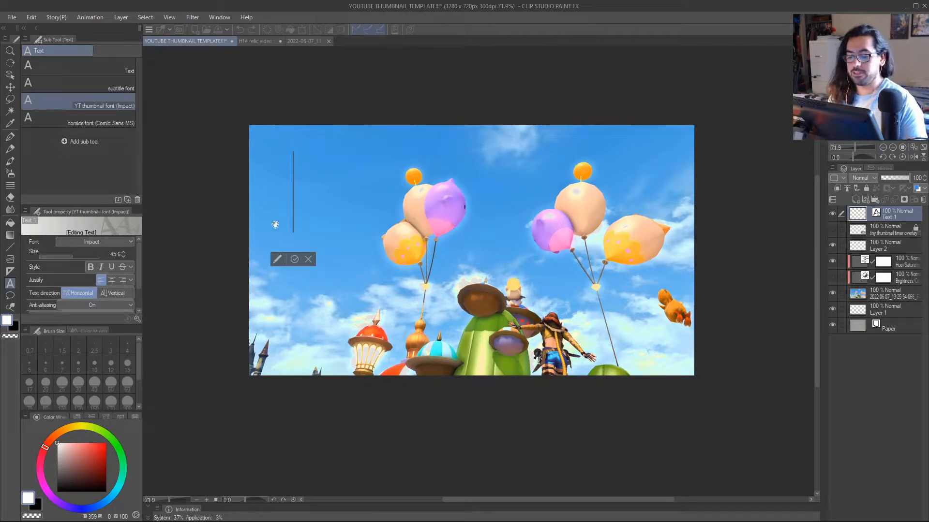
click(305, 258)
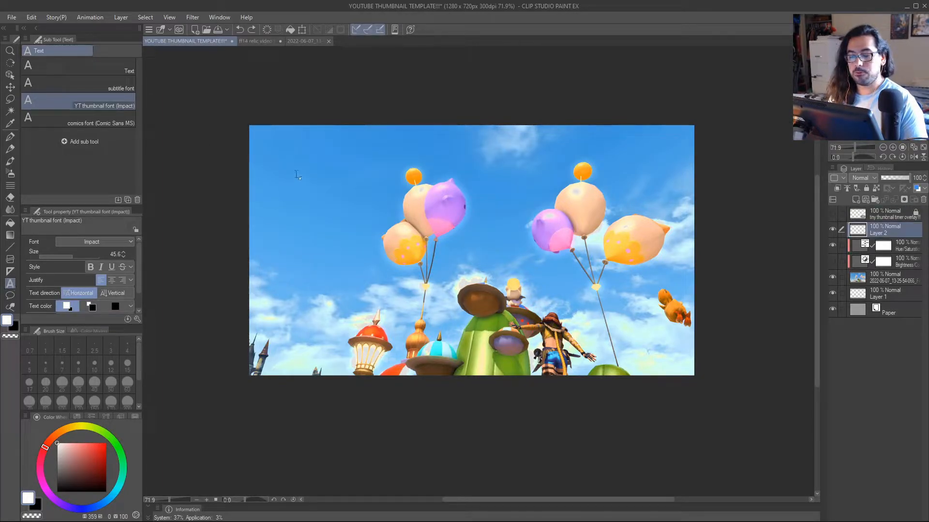
Add white Impact title text near the canvas's upper-left corner on two lines: "WHAT I WISH" and "I KNEW ABOUT".
click(281, 157)
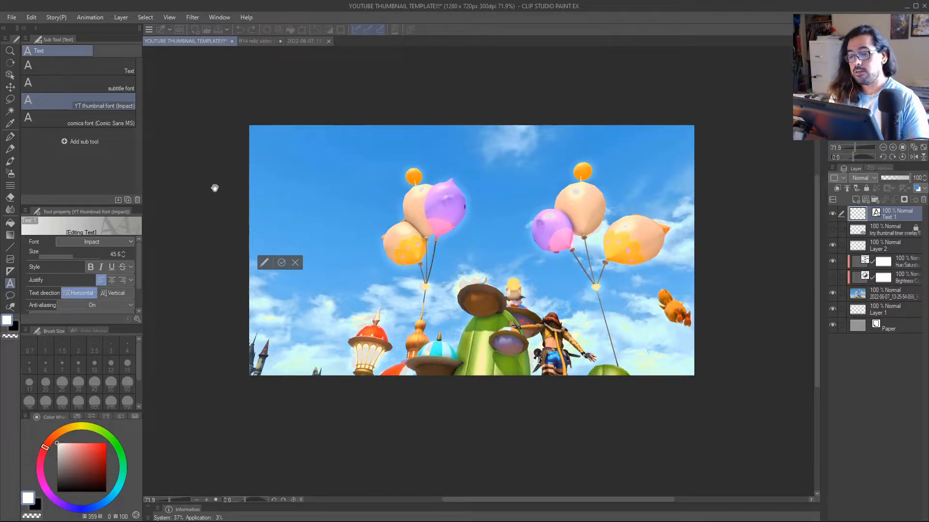
text(WHAT)
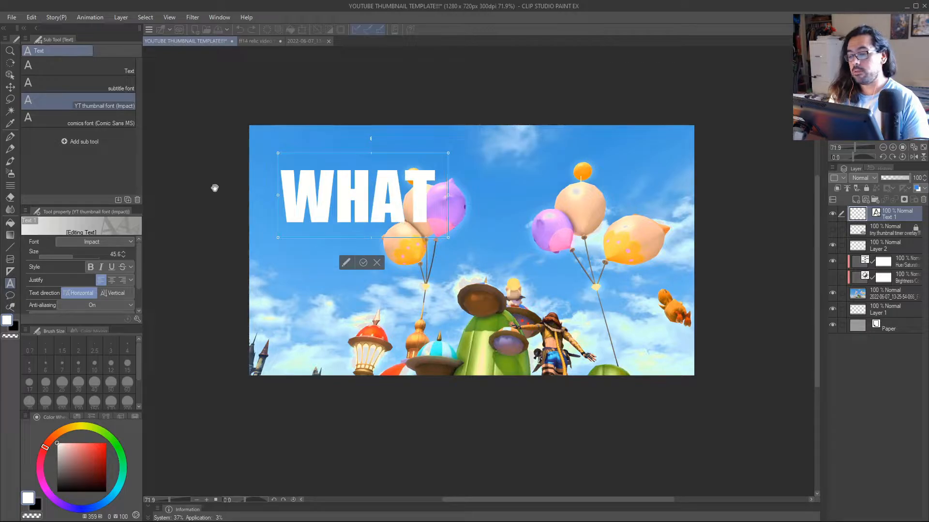
text( I WISH)
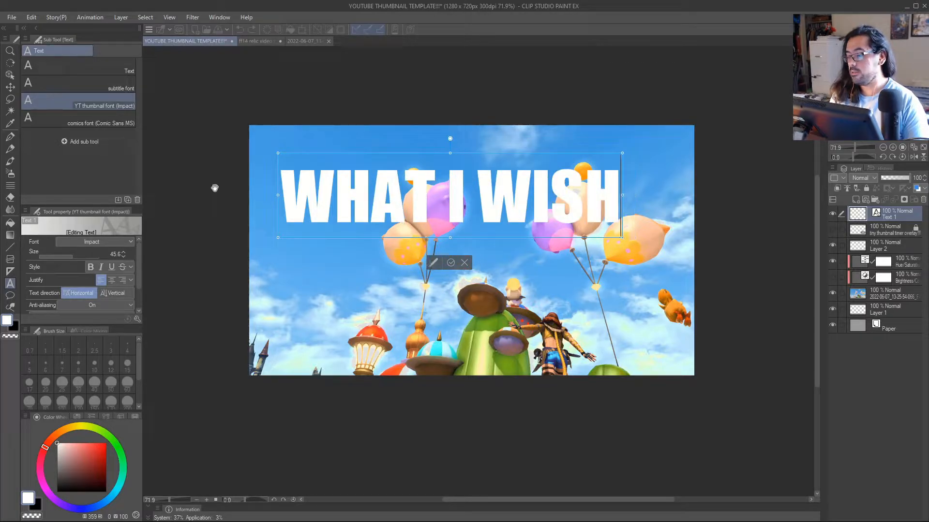
key(Return)
text(IU)
key(BackSpace)
text(KNEW ABOUT)
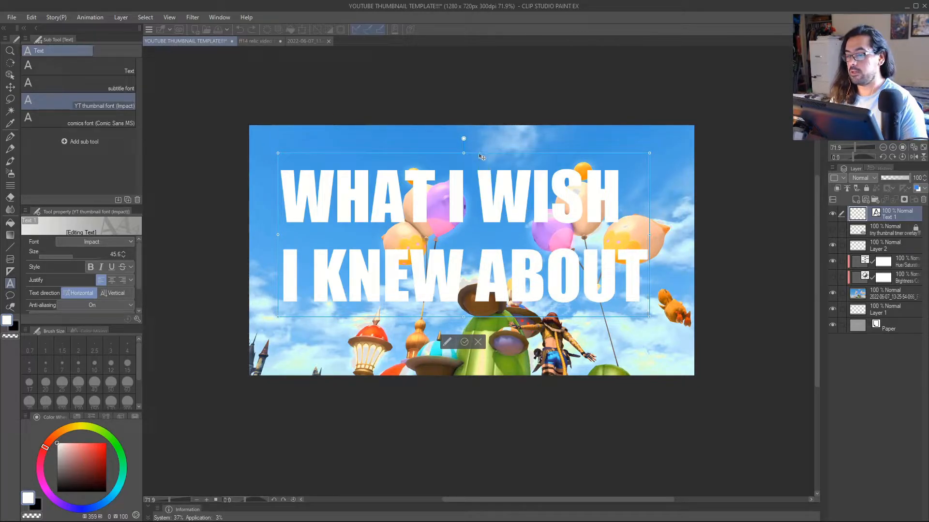
Shift the title text into the canvas's upper-left corner, add a third line "THE SKY", and commit the text.
drag(481, 156, 457, 121)
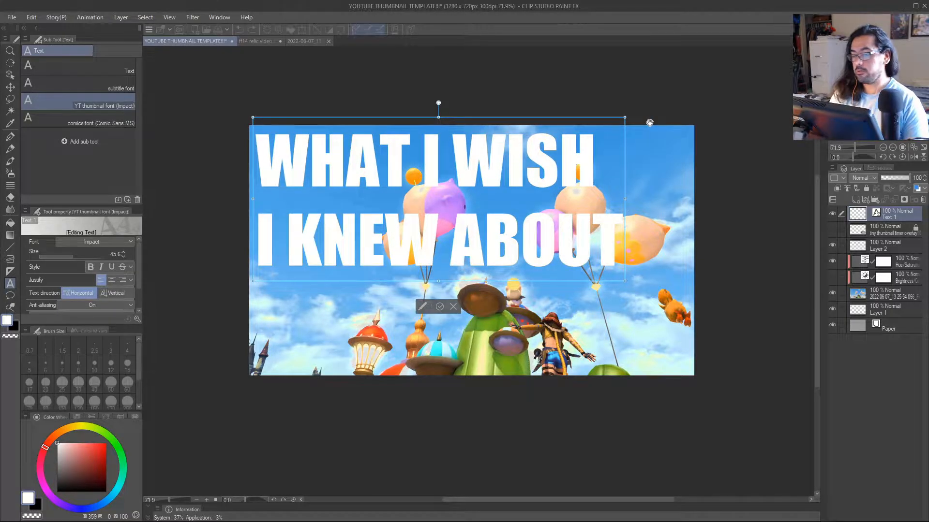
key(Return)
text(THE SKY)
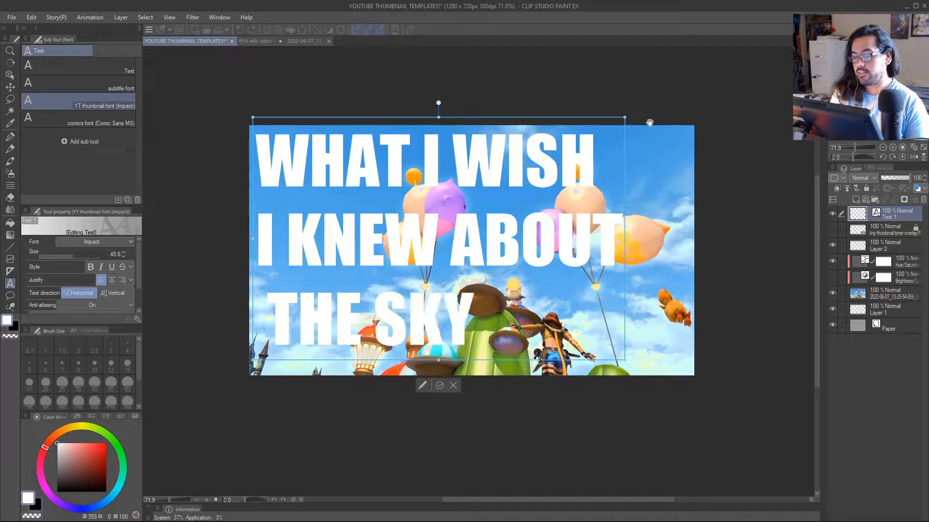
click(440, 386)
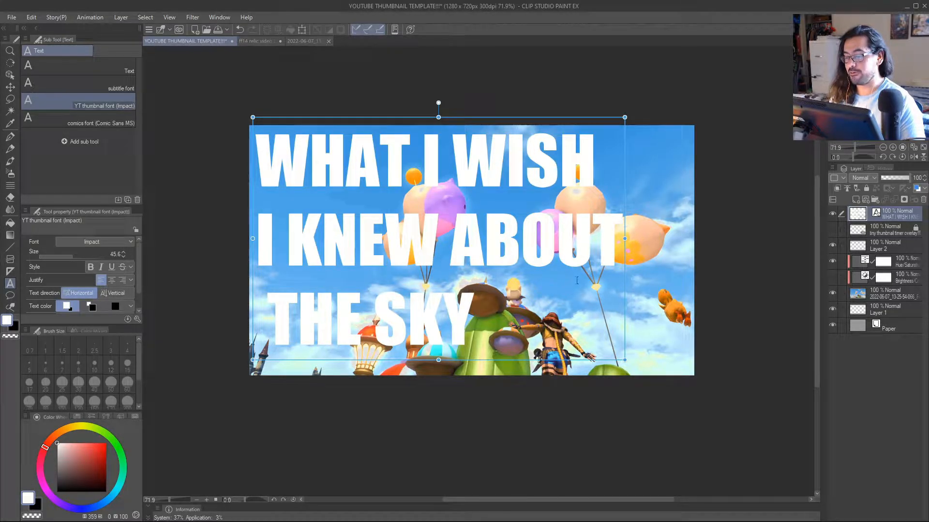
Place Layer 2 directly beneath the text layer, and reposition the title slightly inward from the canvas edges with Move layer.
drag(884, 247, 885, 228)
click(895, 214)
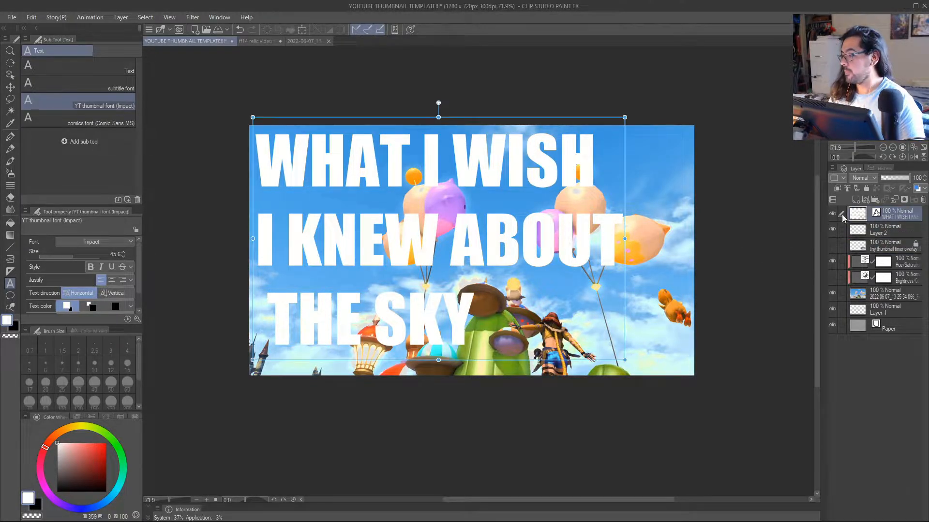
key(k)
mouse_move(525, 250)
mouse_down()
mouse_move(552, 245)
mouse_move(539, 255)
mouse_up()
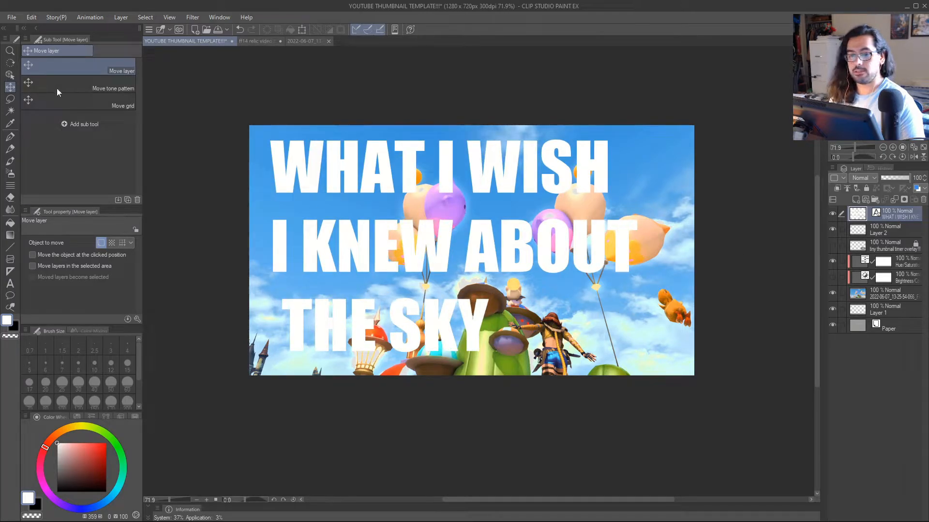
drag(436, 239, 455, 220)
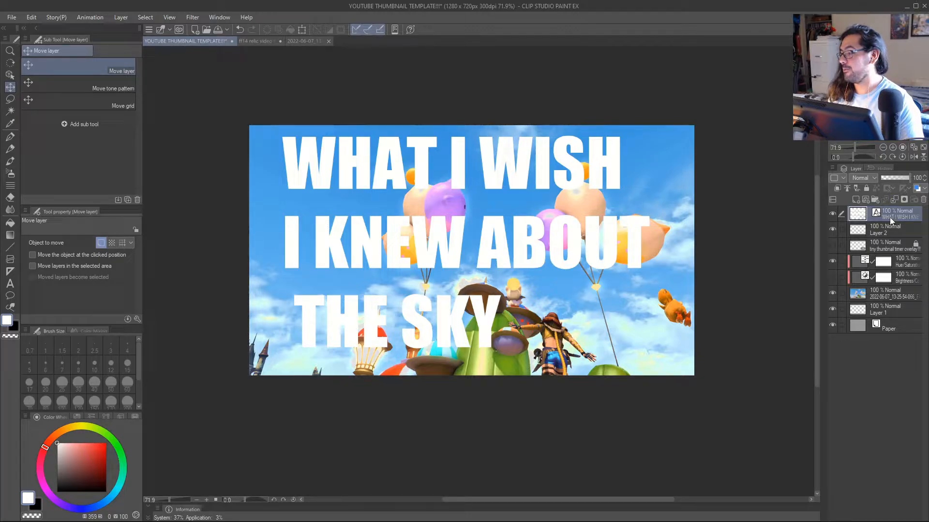
drag(566, 250, 556, 254)
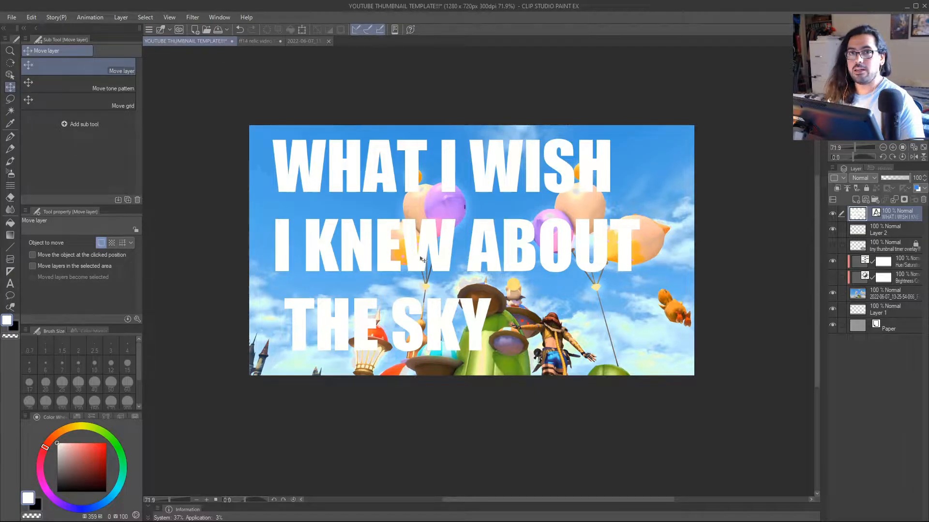
Merge the title text down into Layer 2 and rename the merged layer LETTERS.
click(896, 199)
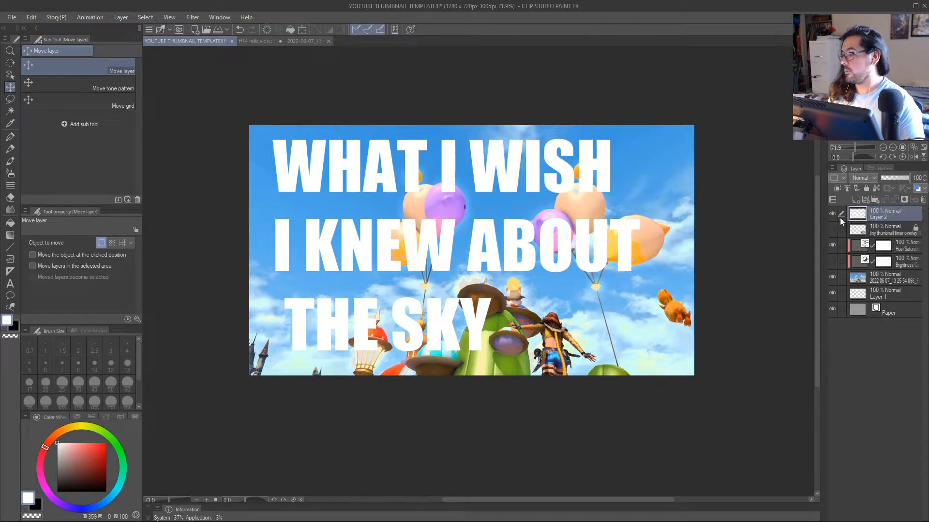
click(832, 214)
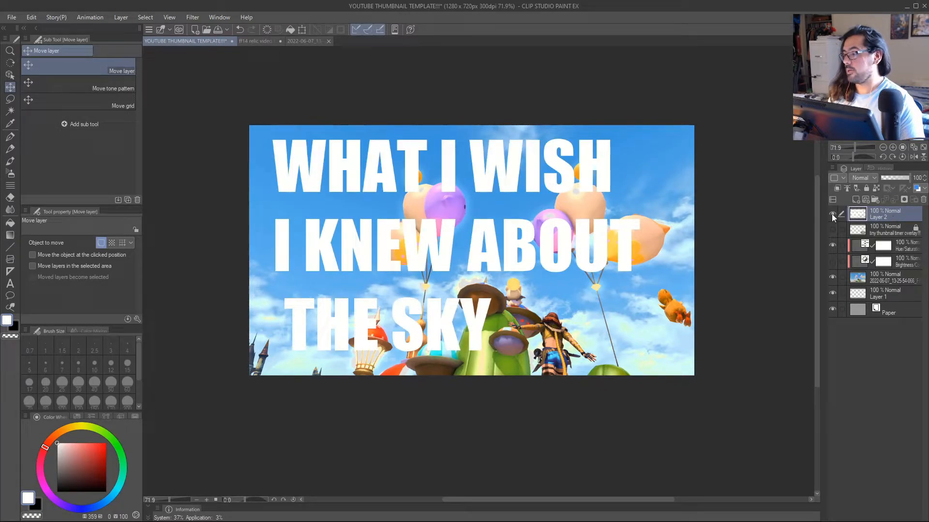
key(p)
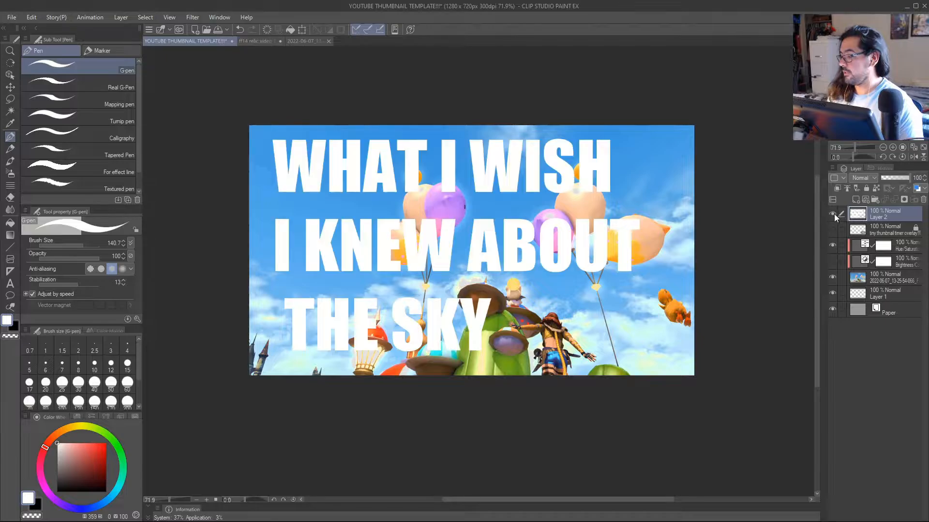
double_click(880, 217)
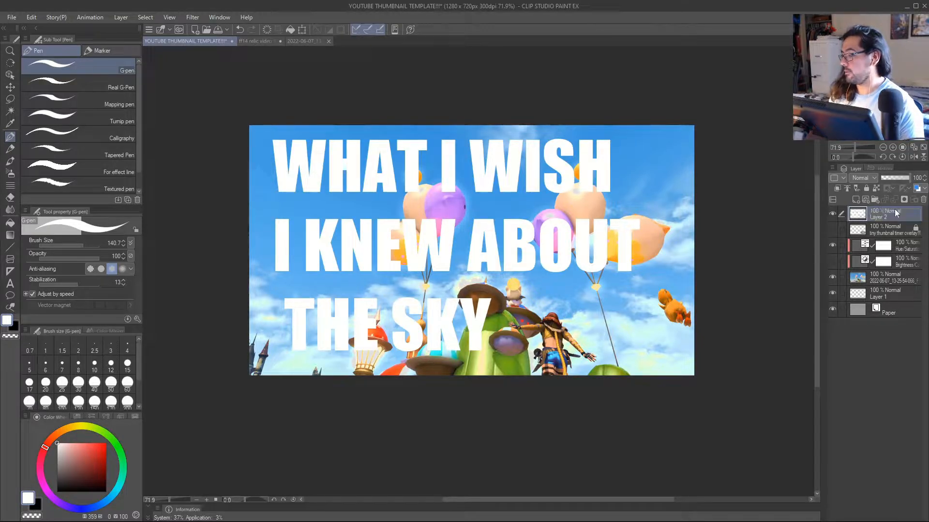
text(LETTERS)
key(Return)
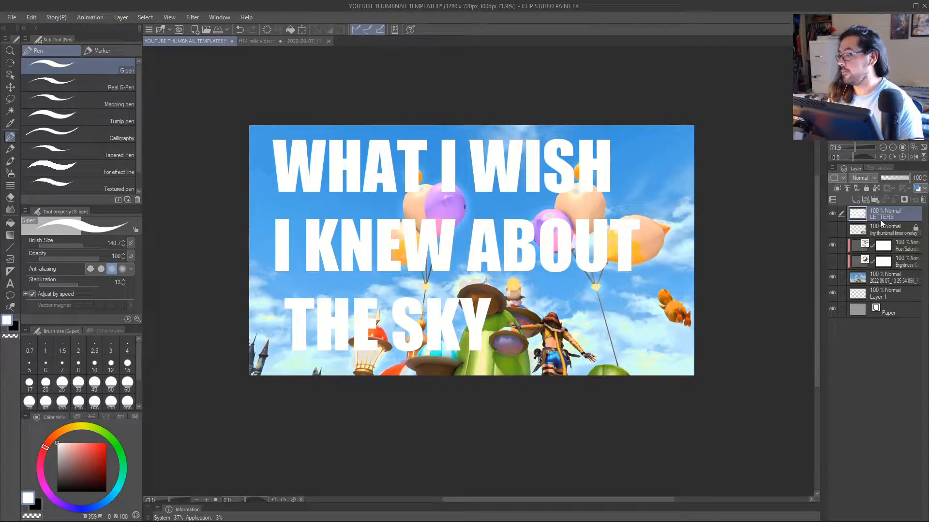
Lock the transparent pixels of the LETTERS layer, toggling its visibility to check its contents.
click(832, 214)
click(833, 213)
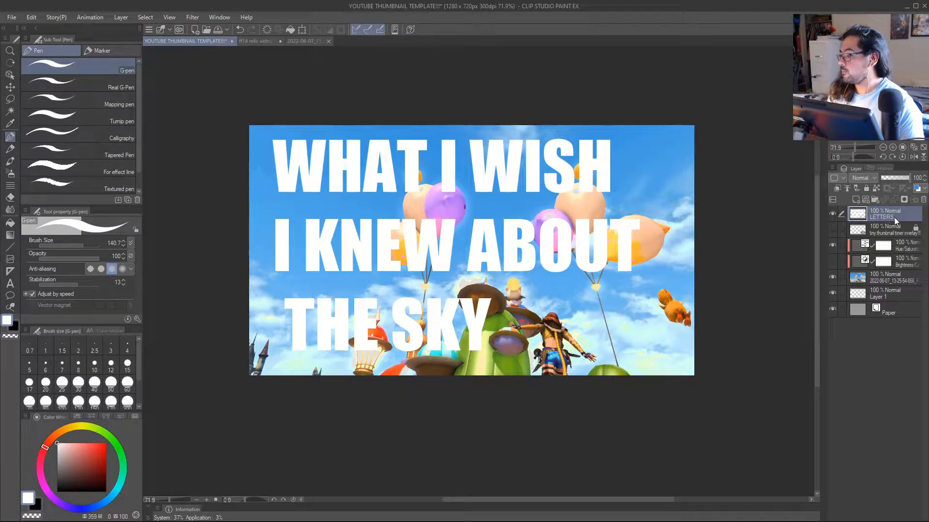
click(875, 188)
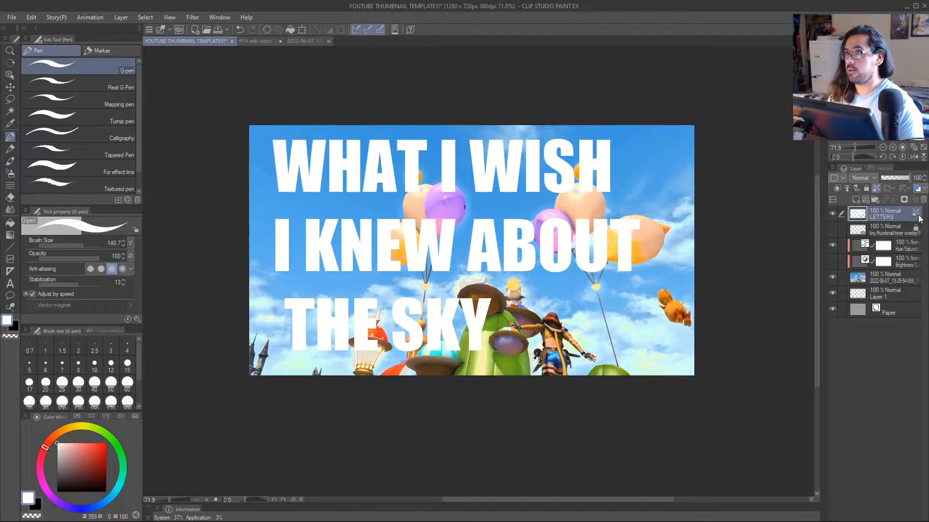
click(833, 213)
click(833, 214)
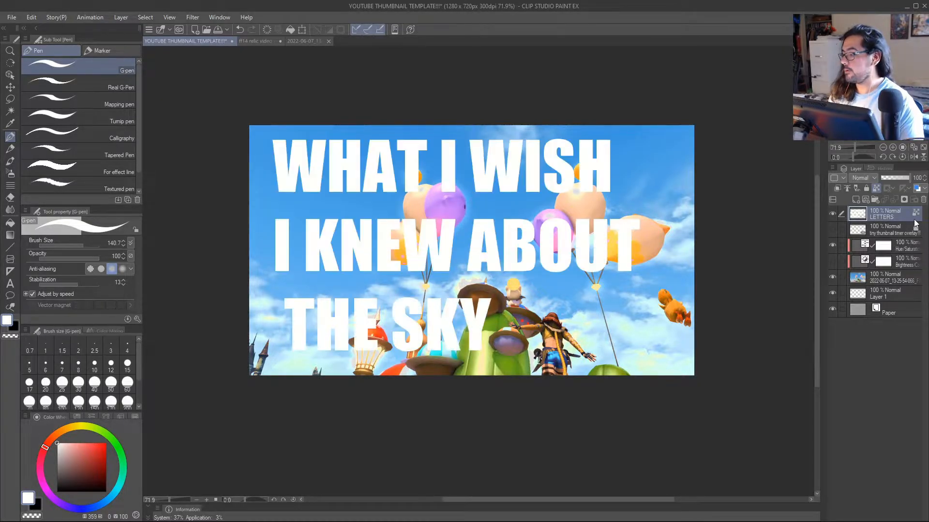
Paint all the title lettering solid orange (hue 27, full saturation) with the G-pen at brush size 316.1.
drag(504, 259, 564, 251)
scroll(479, 275, down, 3)
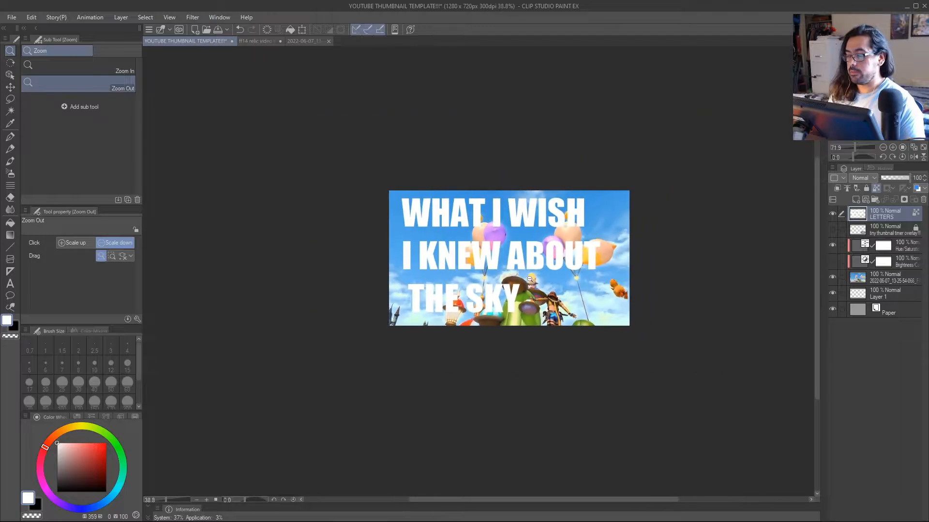
scroll(503, 281, up, 2)
key(bracketright)
key(x)
key(x)
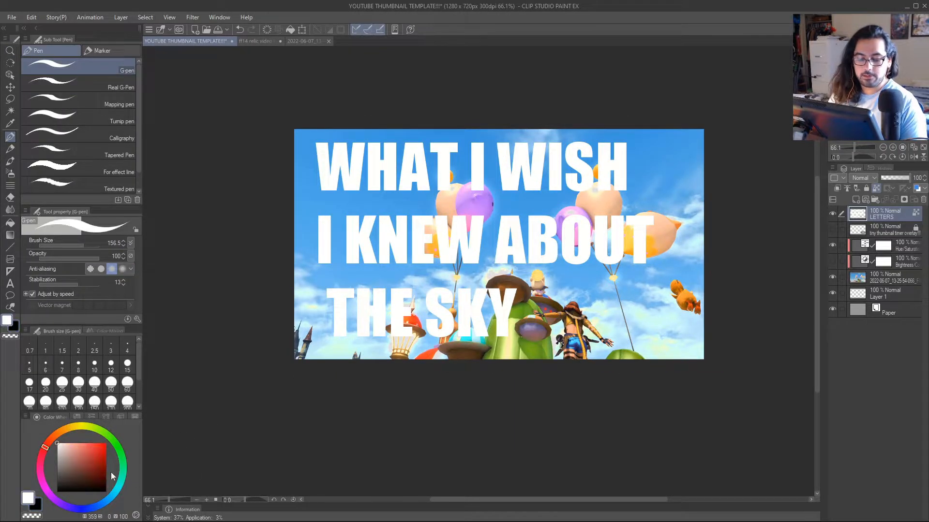
click(59, 433)
drag(97, 454, 107, 443)
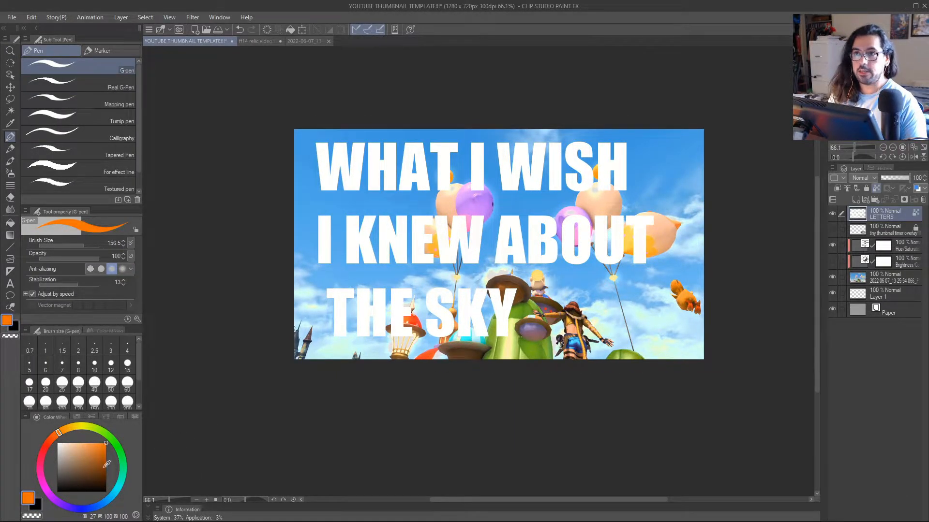
key(bracketright)
key(bracketright)
key(bracketright)
key(bracketright)
key(bracketright)
key(bracketright)
key(bracketright)
mouse_move(520, 330)
mouse_down()
mouse_move(485, 303)
mouse_move(407, 295)
mouse_move(387, 212)
mouse_move(316, 204)
mouse_move(269, 219)
mouse_move(597, 138)
mouse_move(453, 266)
mouse_move(595, 262)
mouse_move(659, 288)
mouse_move(648, 287)
mouse_move(633, 311)
mouse_move(588, 292)
mouse_up()
key(alt+space)
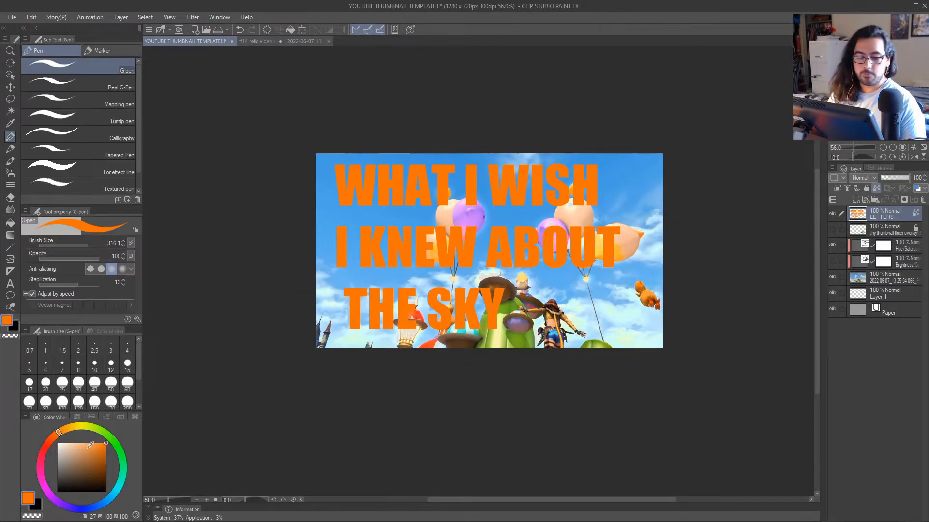
Repaint the title lettering pale orange (hue 40, saturation 50) with the G-pen.
click(67, 428)
click(81, 443)
mouse_move(361, 199)
mouse_down()
mouse_move(382, 213)
mouse_move(521, 170)
mouse_move(484, 290)
mouse_move(581, 271)
mouse_move(605, 290)
mouse_up()
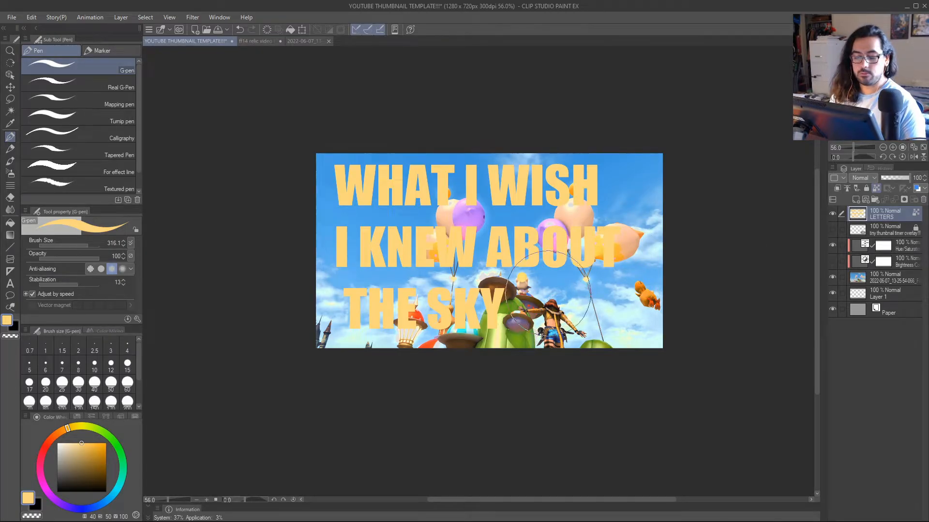
Recolour all the title lettering pale yellow (hue 67) using the Fill tool that refers only to the editing layer.
key(g)
click(87, 427)
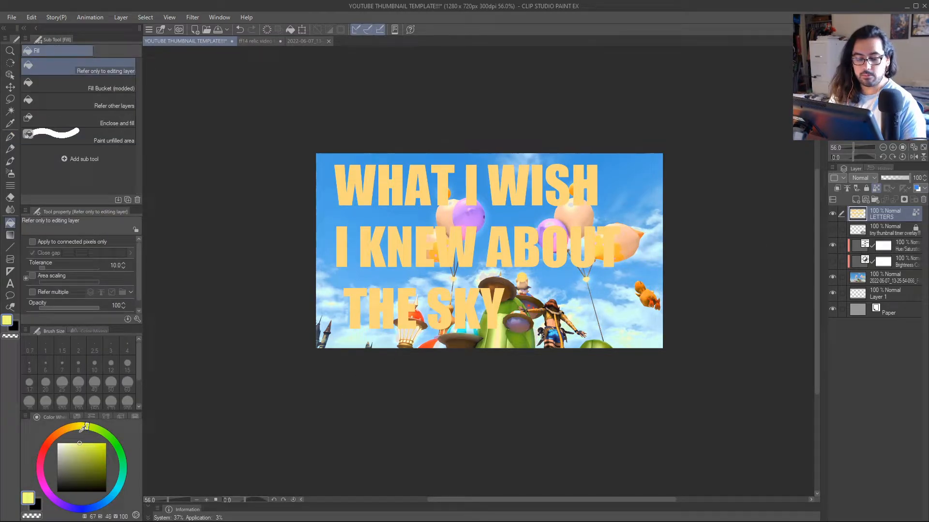
click(492, 267)
key(p)
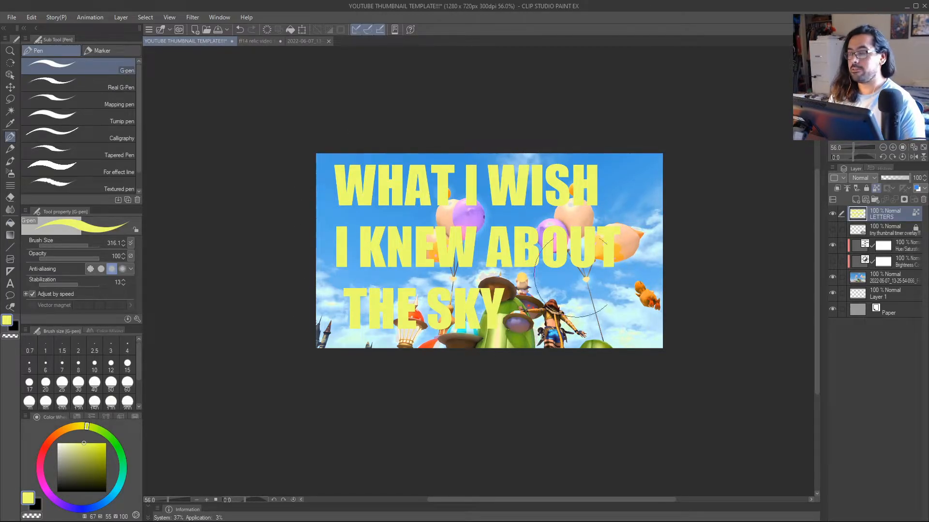
Recolour all the title lettering pink (hue 317) using the Fill tool that refers only to the editing layer.
key(g)
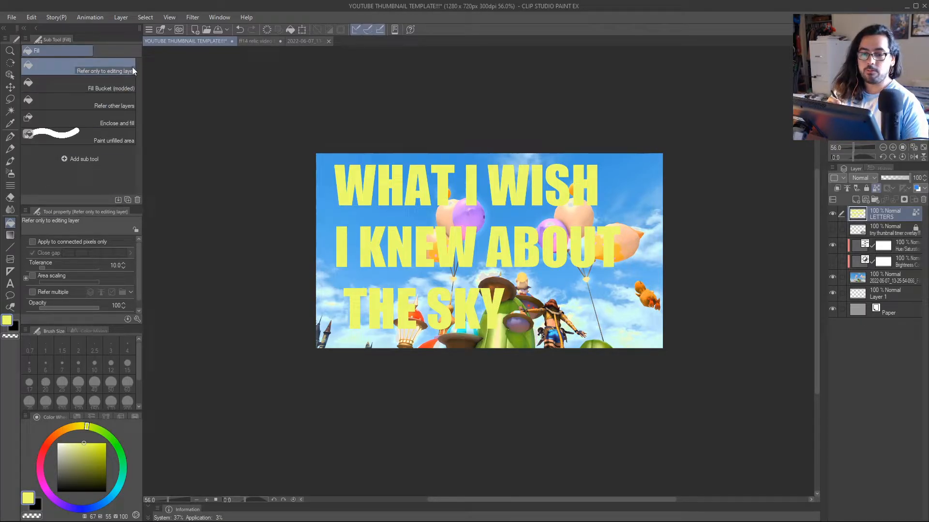
mouse_move(66, 426)
mouse_down()
mouse_move(48, 441)
mouse_move(46, 478)
mouse_up()
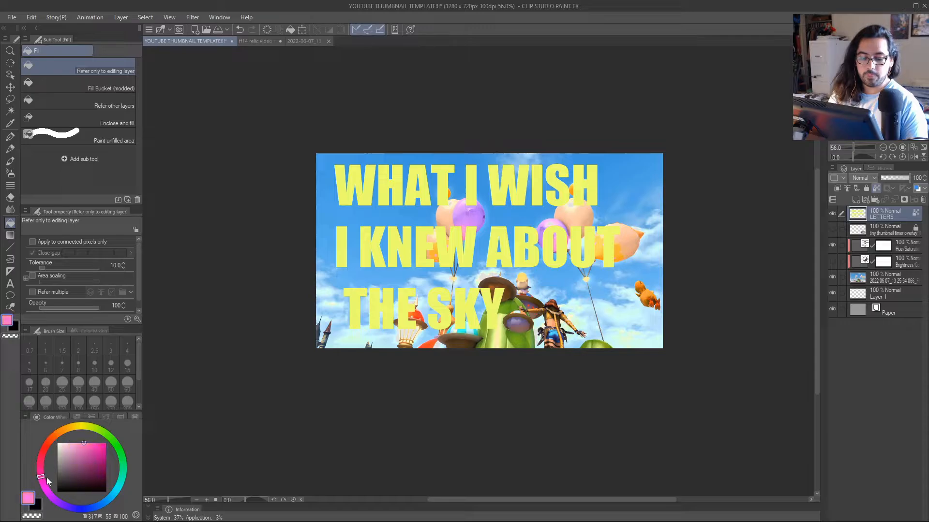
click(475, 190)
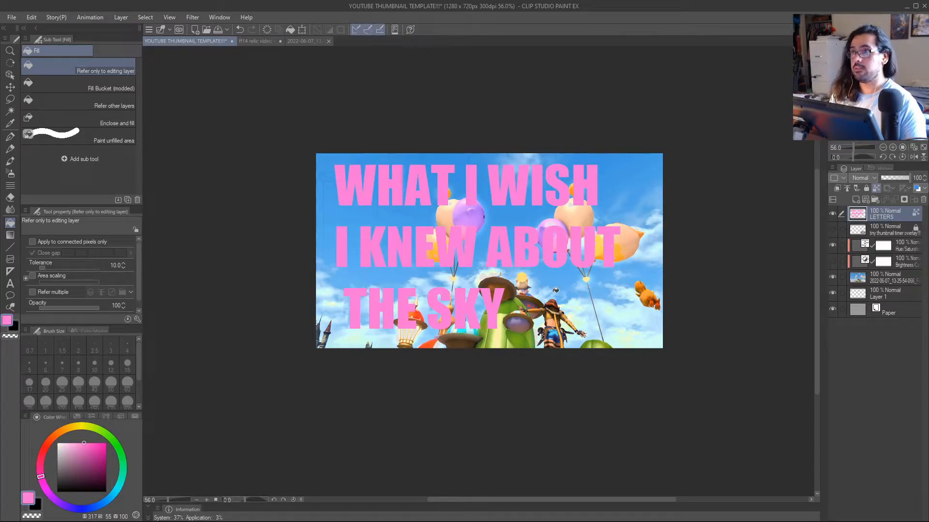
Paint all the title lettering solid green (hue 109, full saturation) with the G-pen, adjusting the brush size around the strokes.
key(p)
click(112, 442)
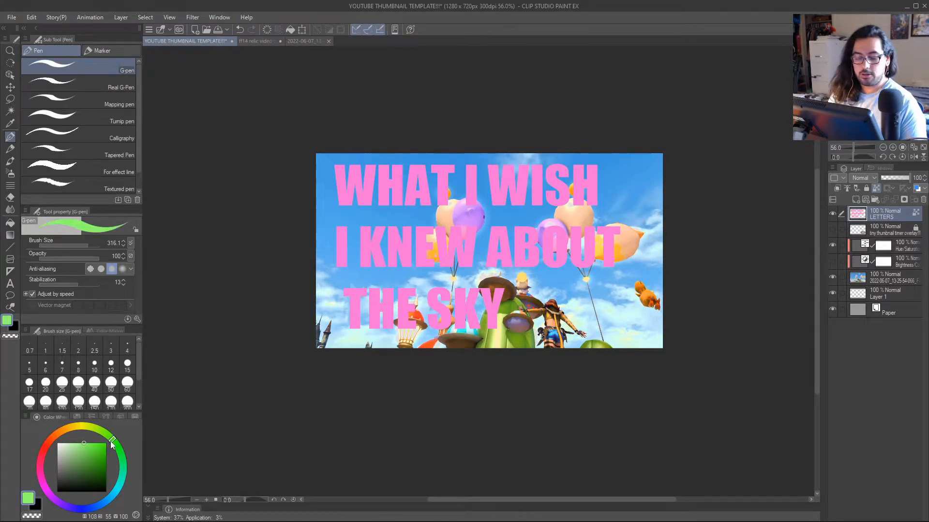
drag(101, 452, 107, 443)
key(])
key(])
key(])
mouse_move(635, 248)
mouse_down()
mouse_move(563, 250)
mouse_move(413, 323)
mouse_move(475, 203)
mouse_move(458, 164)
mouse_move(353, 155)
mouse_up()
key([)
key([)
key([)
key([)
key([)
key([)
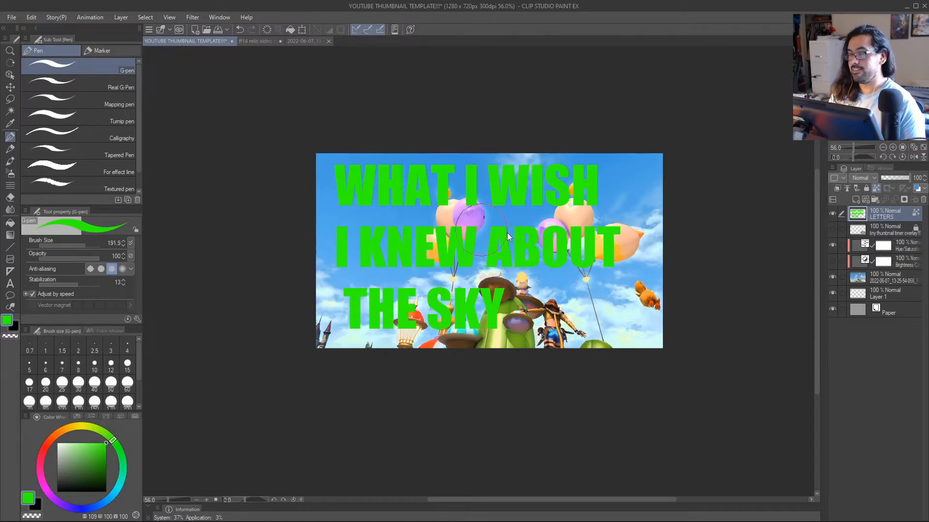
drag(507, 233, 507, 233)
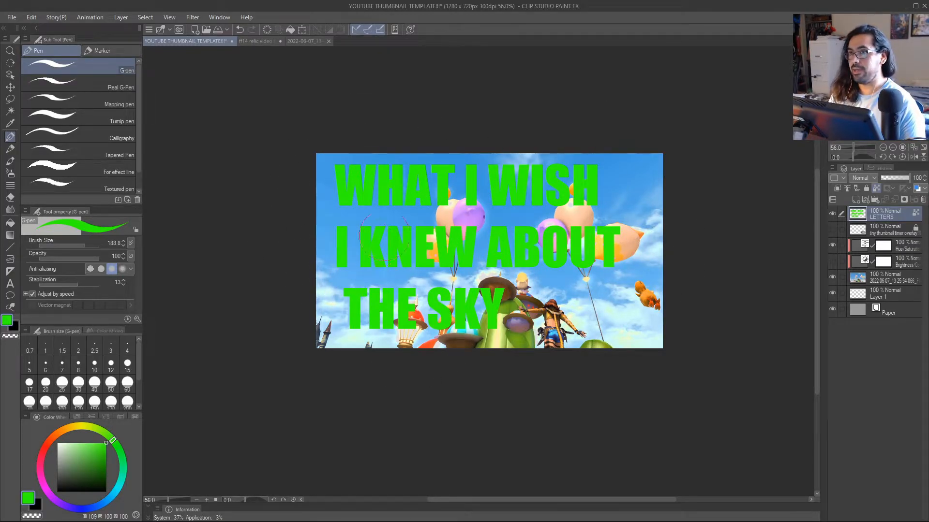
Paint all the title lettering white with the G-pen at brush size 239.5.
drag(64, 448, 45, 422)
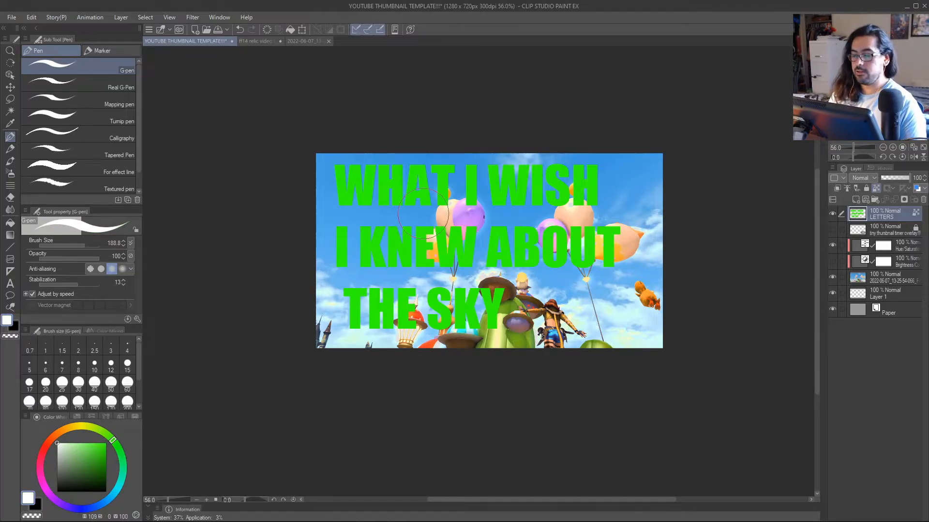
drag(422, 212, 482, 156)
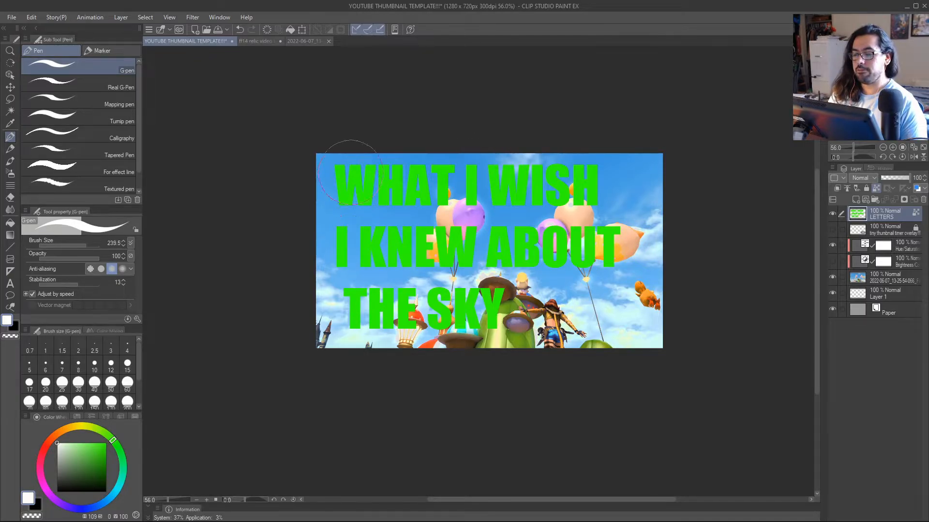
mouse_move(334, 180)
mouse_down()
mouse_move(327, 283)
mouse_move(588, 159)
mouse_move(605, 246)
mouse_up()
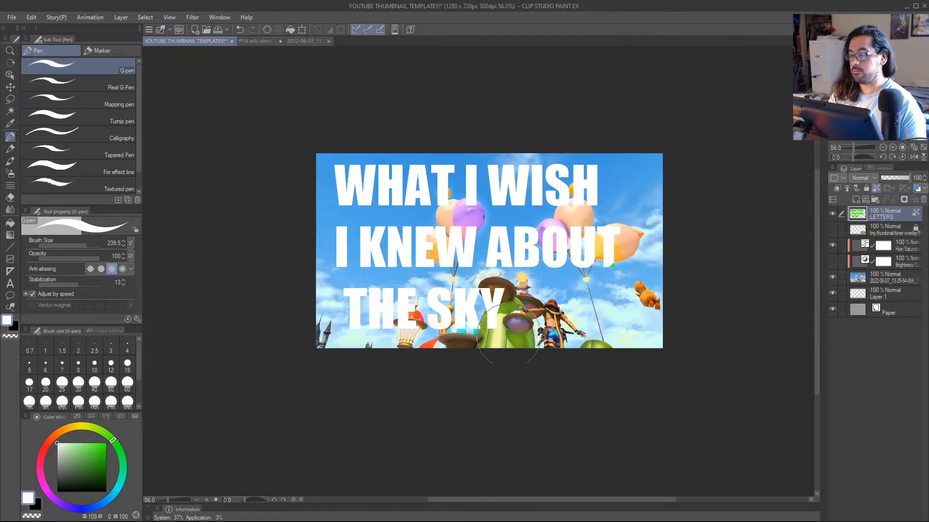
drag(486, 235, 478, 234)
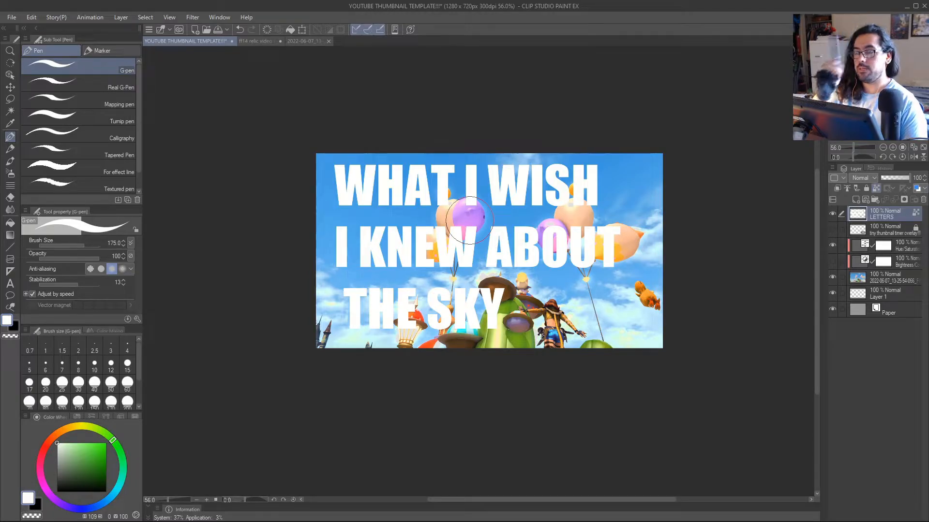
drag(592, 272, 602, 277)
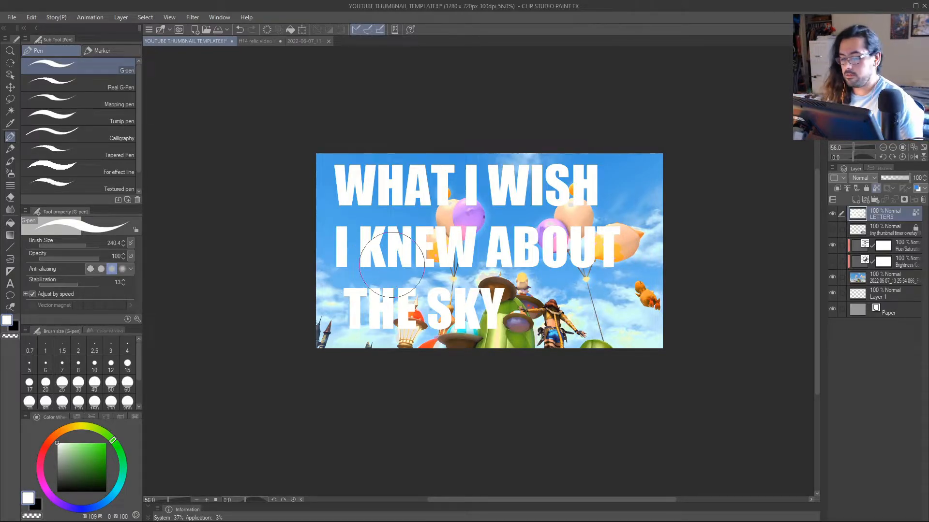
click(95, 384)
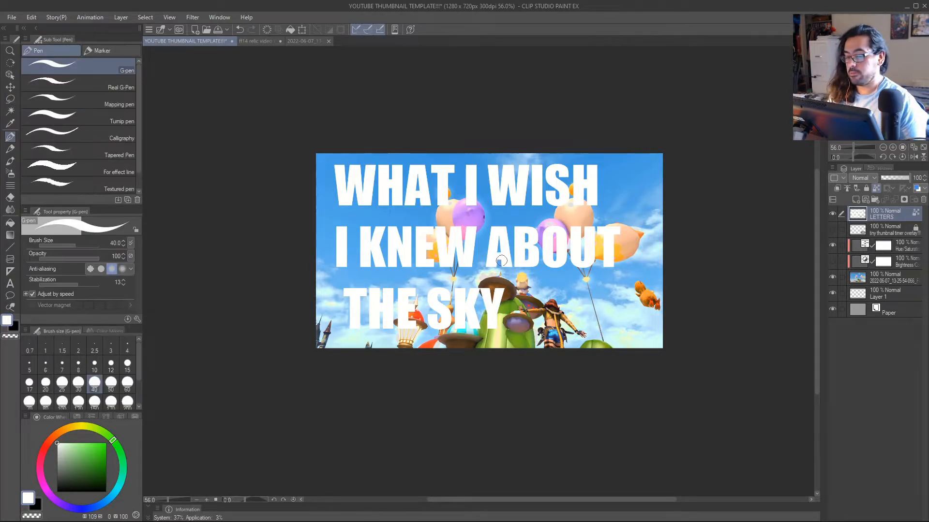
ctrl+alt+drag(508, 270, 531, 273)
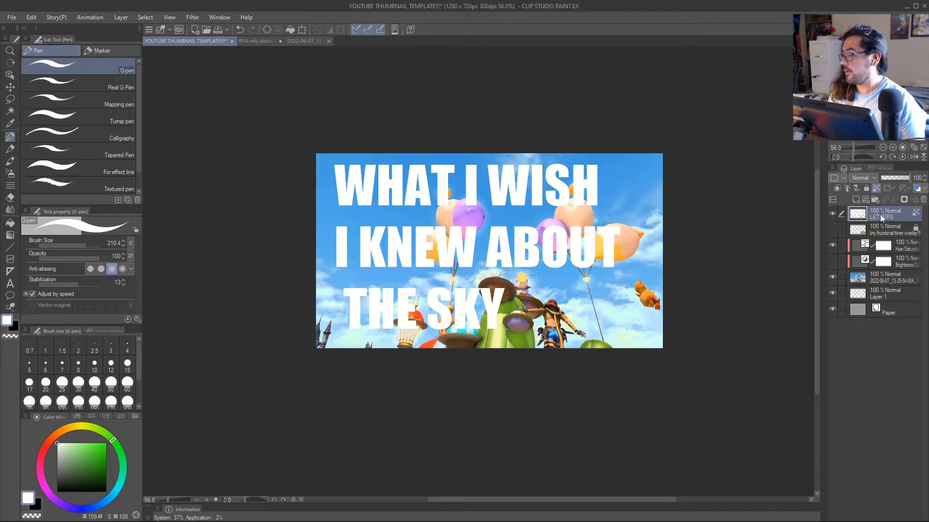
click(832, 214)
click(832, 215)
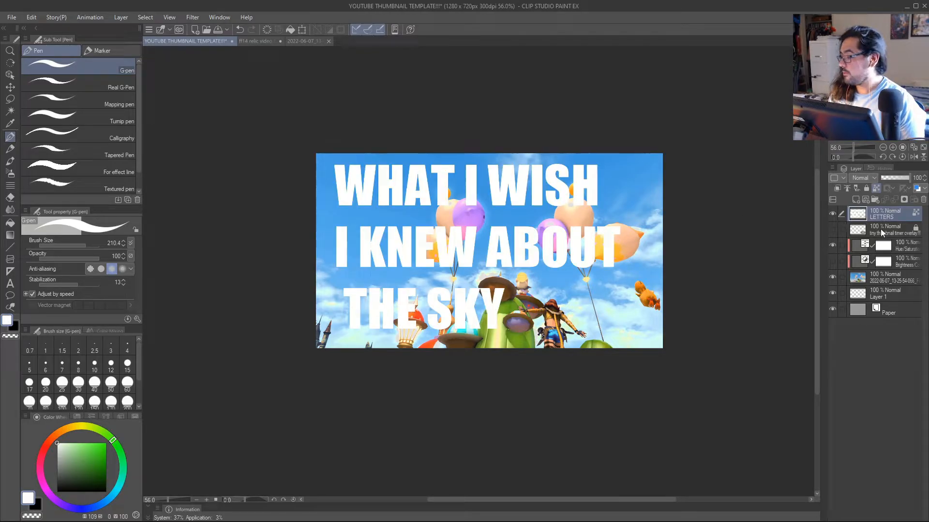
Nudge the whole title lettering slightly up and to the right, and undo the stray lasso selection made beside it.
key(k)
mouse_move(578, 272)
mouse_down()
mouse_move(592, 274)
mouse_move(580, 270)
mouse_up()
key(m)
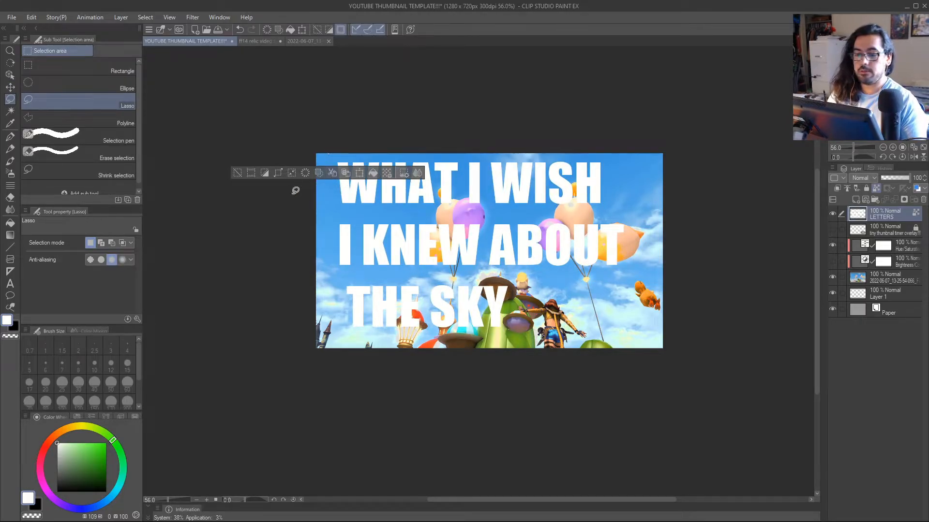
key(ctrl+z)
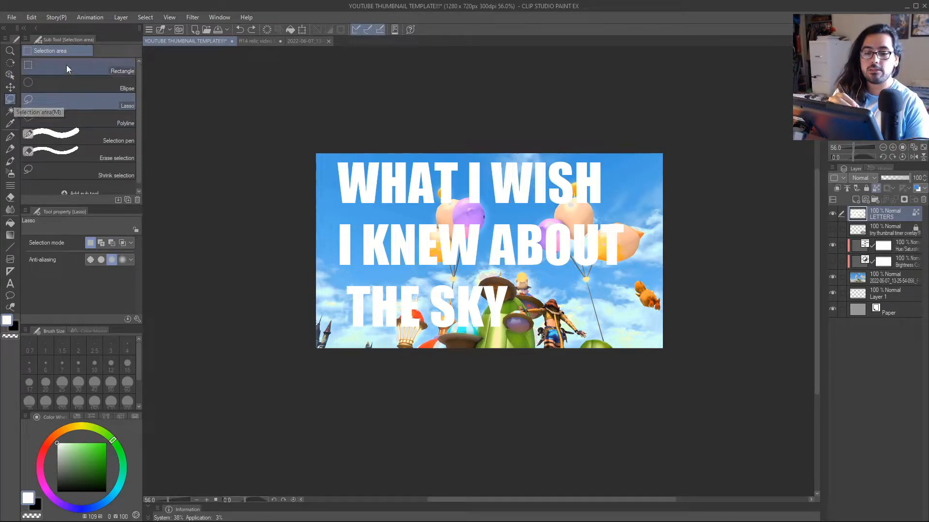
Select the two lines WHAT I WISH I KNEW ABOUT with a rectangle, scale them down to about 75%, and deselect.
click(121, 72)
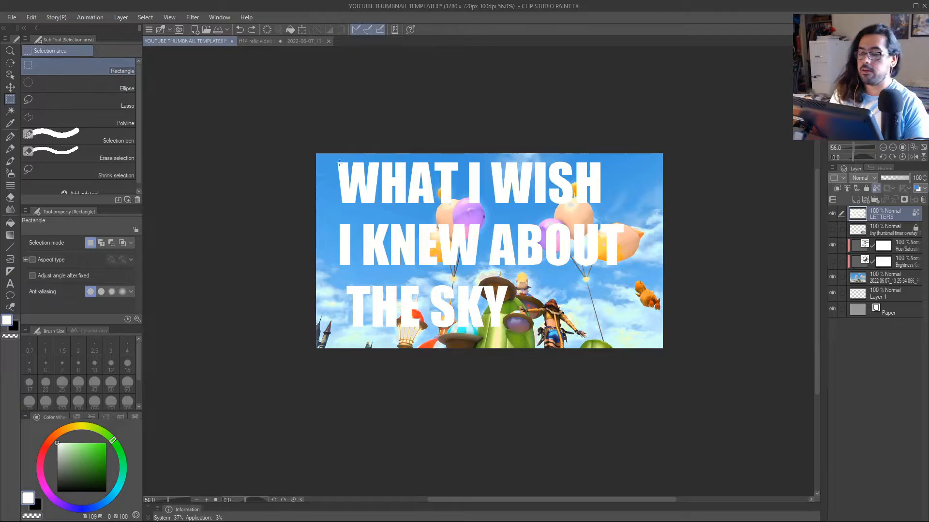
drag(322, 141, 571, 234)
key(ctrl+t)
drag(499, 211, 501, 219)
drag(572, 256, 575, 256)
drag(502, 250, 504, 248)
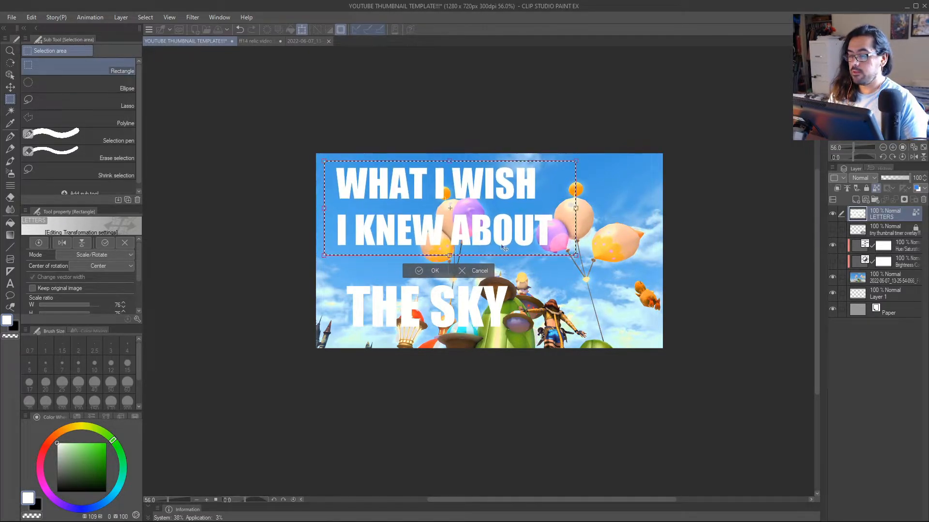
click(432, 271)
click(385, 363)
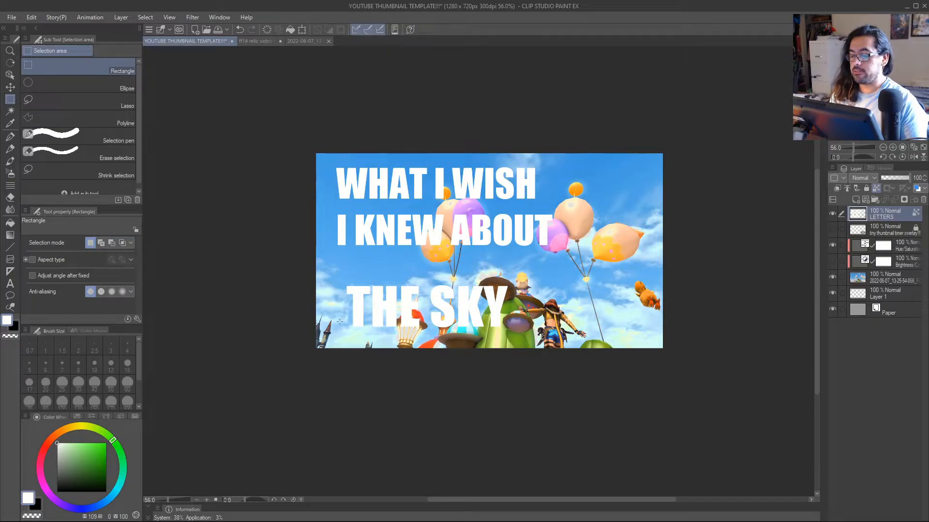
Select THE SKY, enlarge it slightly and move it up and left, closer beneath the other two title lines.
mouse_move(334, 270)
mouse_down()
mouse_move(474, 334)
mouse_move(527, 335)
mouse_up()
mouse_move(521, 333)
mouse_down()
mouse_move(562, 309)
mouse_move(592, 321)
mouse_move(494, 317)
mouse_up()
key(ctrl+t)
key(Return)
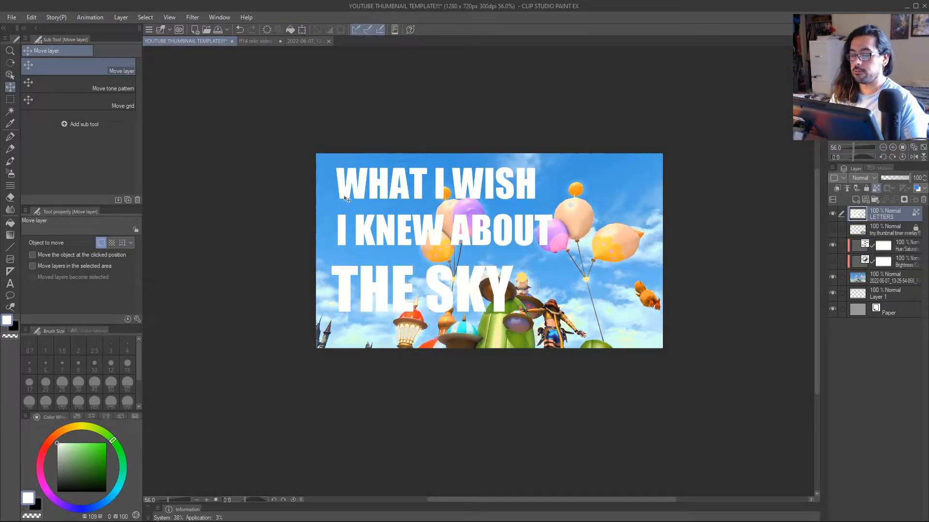
Select the upper two title lines with a rectangle and scale them down to about 95%.
key(m)
drag(325, 154, 514, 234)
key(ctrl+t)
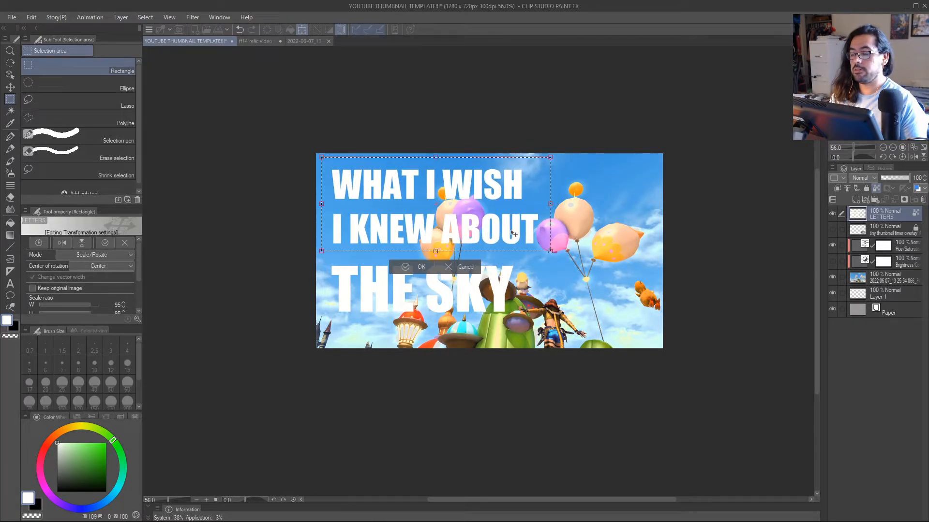
click(404, 267)
Select the THE SKY line with a rectangle, nudge it slightly upward, and clear the selection.
drag(320, 256, 475, 295)
key(k)
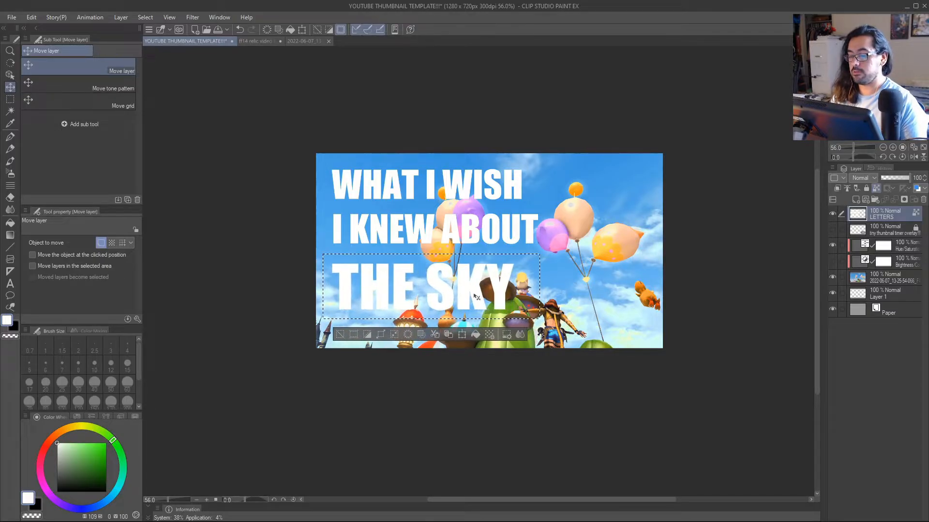
click(341, 335)
Select the upper two title lines and move them slightly toward the canvas's upper-left corner, then deselect.
key(m)
drag(317, 156, 559, 258)
key(k)
drag(515, 235, 507, 230)
click(340, 267)
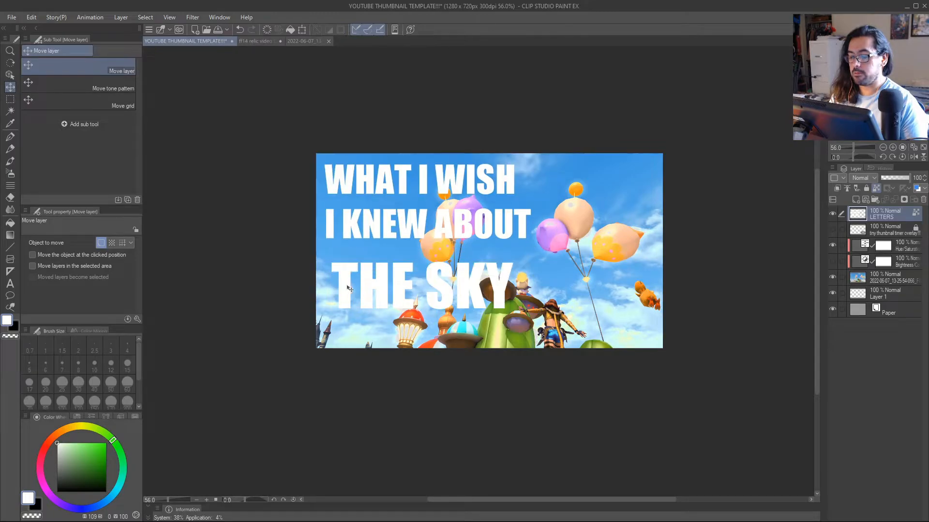
Create a selection from the LETTERS layer's contents, toggling its visibility first to check what it holds.
click(833, 213)
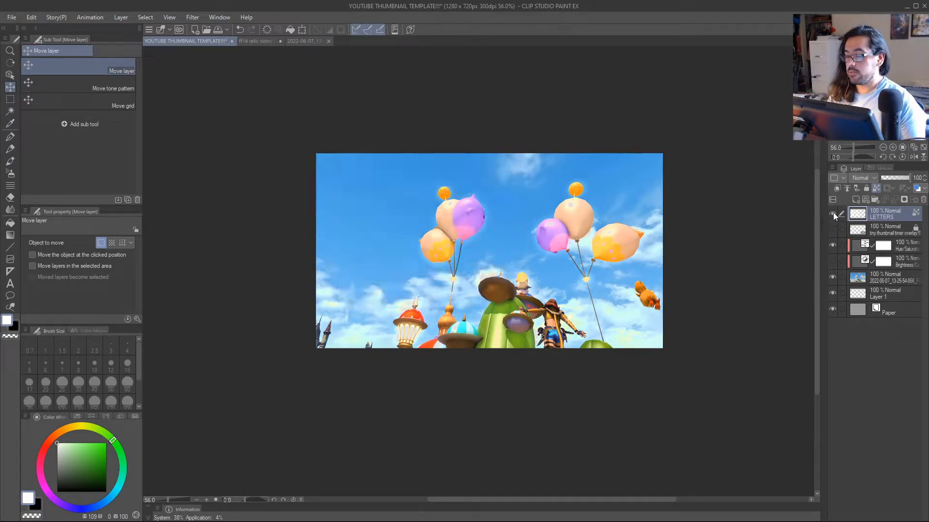
click(832, 213)
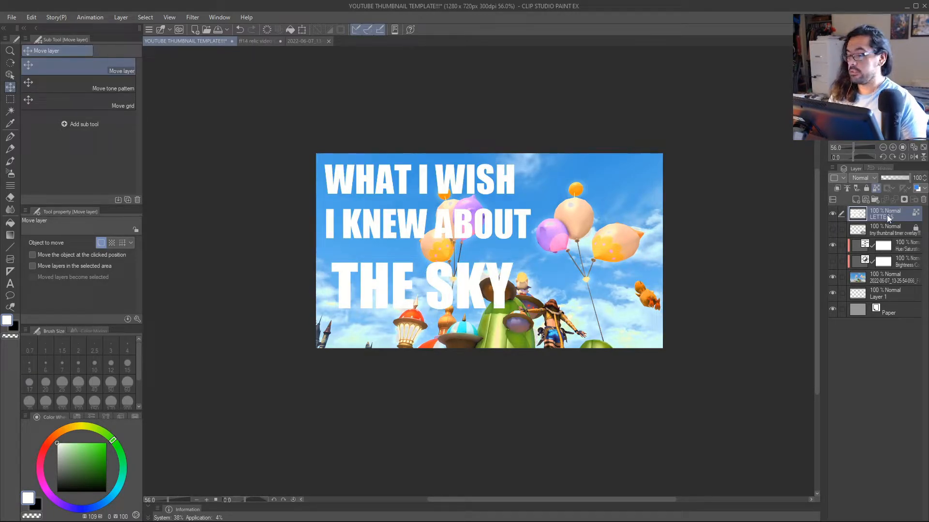
right_click(885, 214)
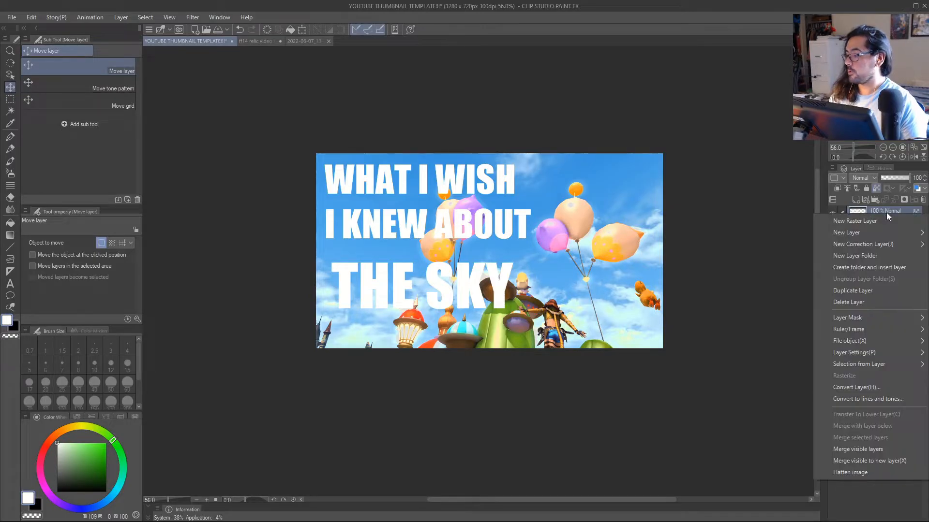
click(887, 210)
right_click(888, 215)
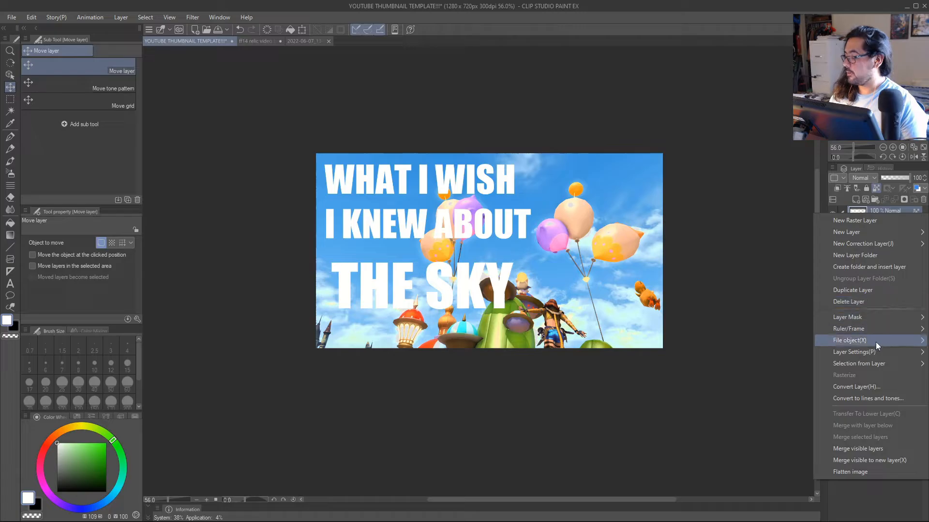
mouse_move(875, 364)
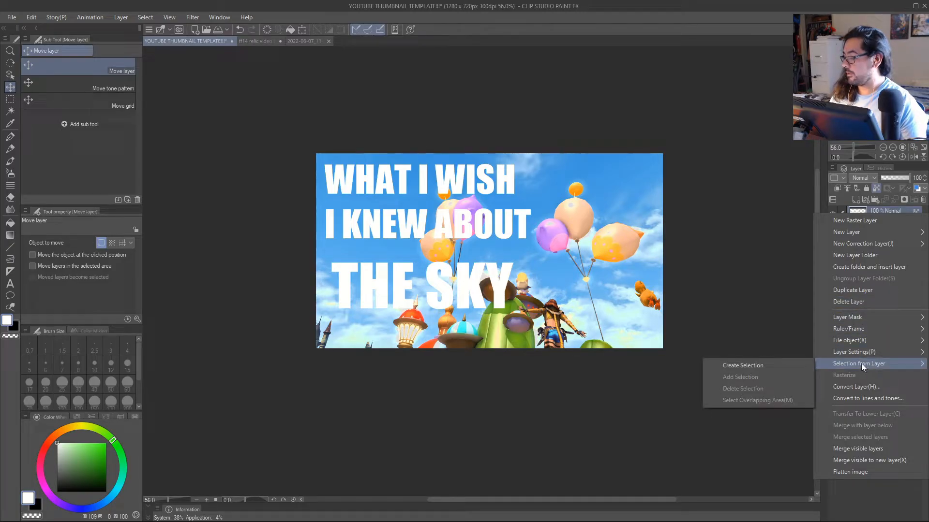
click(773, 366)
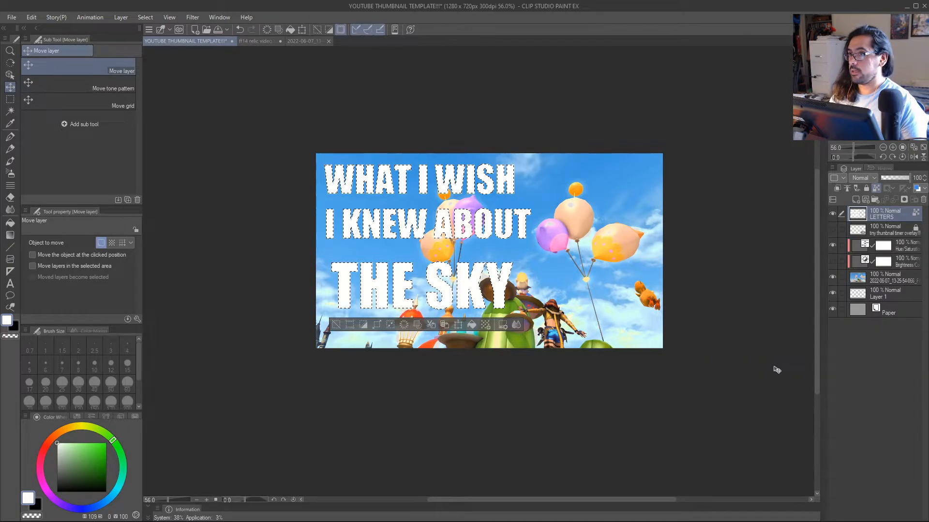
Expand the lettering selection by 5 px.
scroll(521, 263, up, 3)
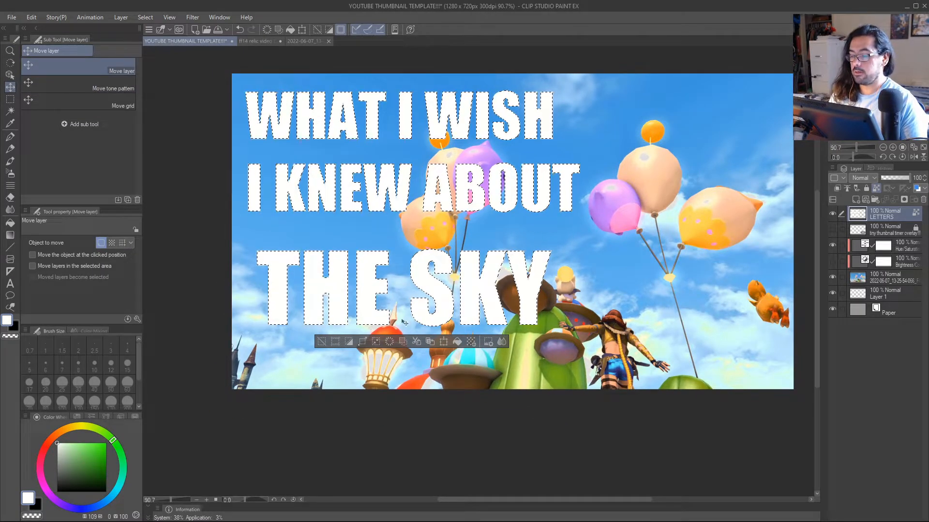
click(363, 342)
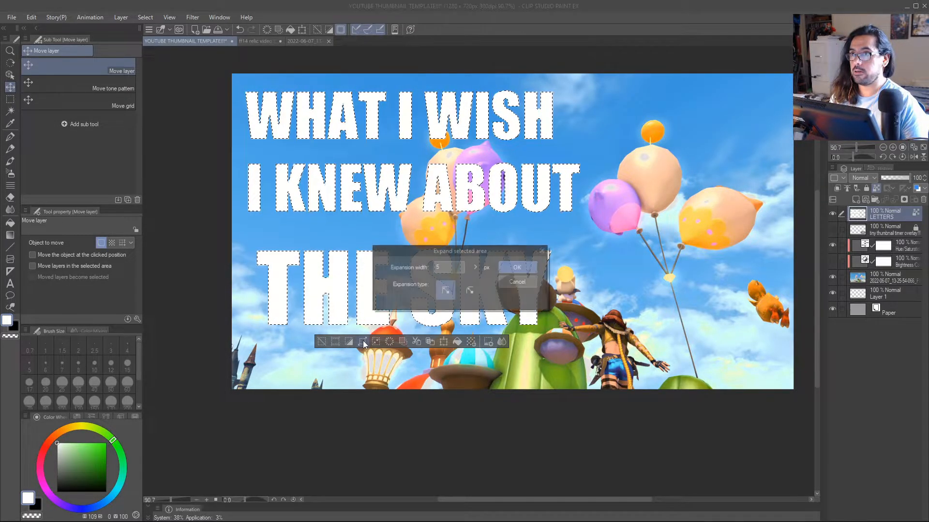
double_click(443, 269)
text(1)
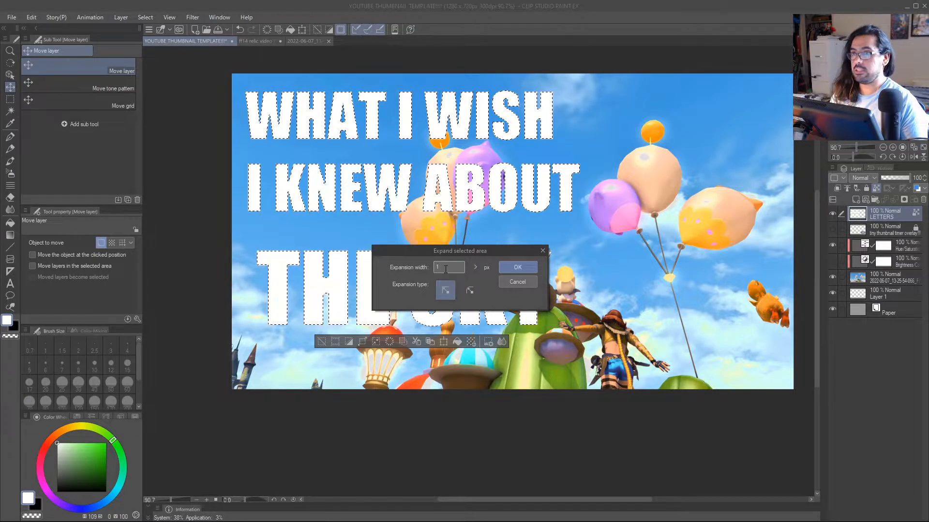
text(5)
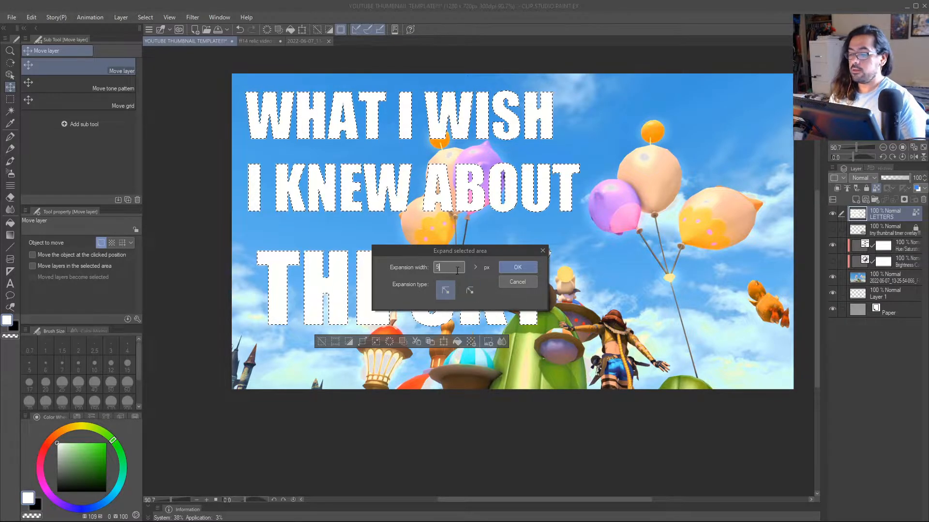
click(513, 269)
key(slash)
drag(537, 270, 534, 232)
drag(557, 176, 590, 179)
drag(585, 215, 572, 226)
mouse_move(572, 226)
mouse_down()
mouse_move(562, 211)
mouse_move(588, 220)
mouse_up()
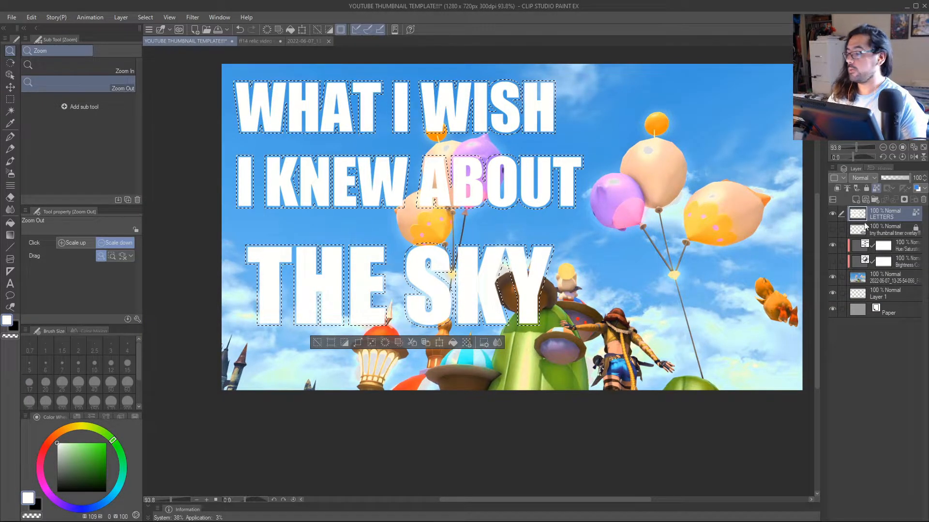
Add a new raster layer directly beneath LETTERS and name it SHADOW.
click(880, 230)
key(ctrl+shift+n)
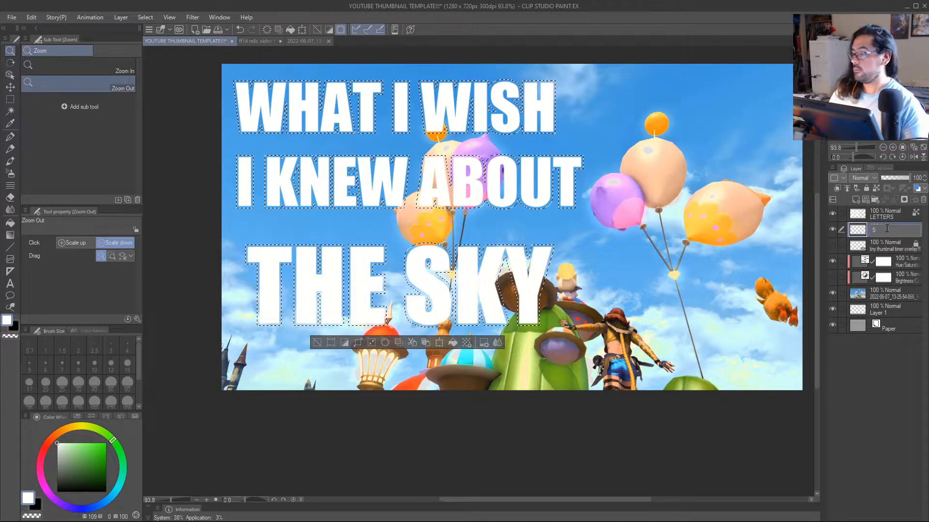
key(Escape)
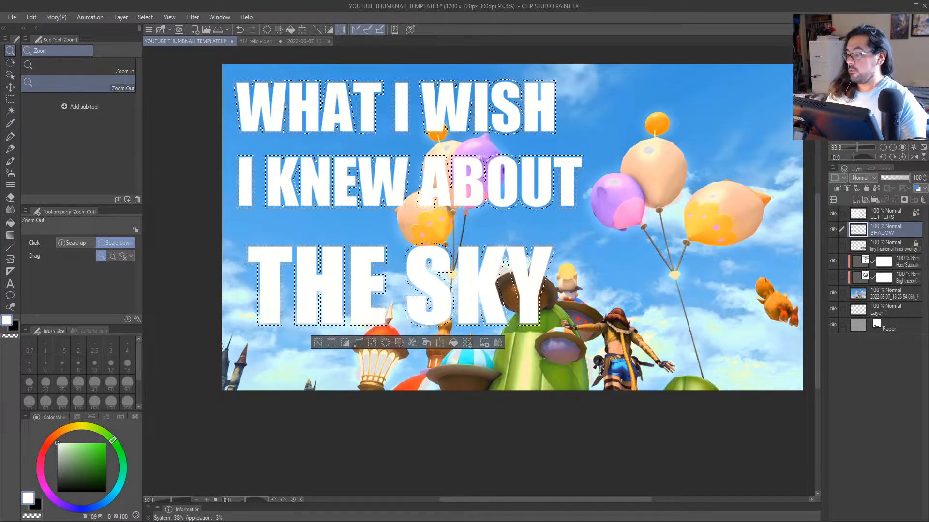
key(p)
key(w)
key(m)
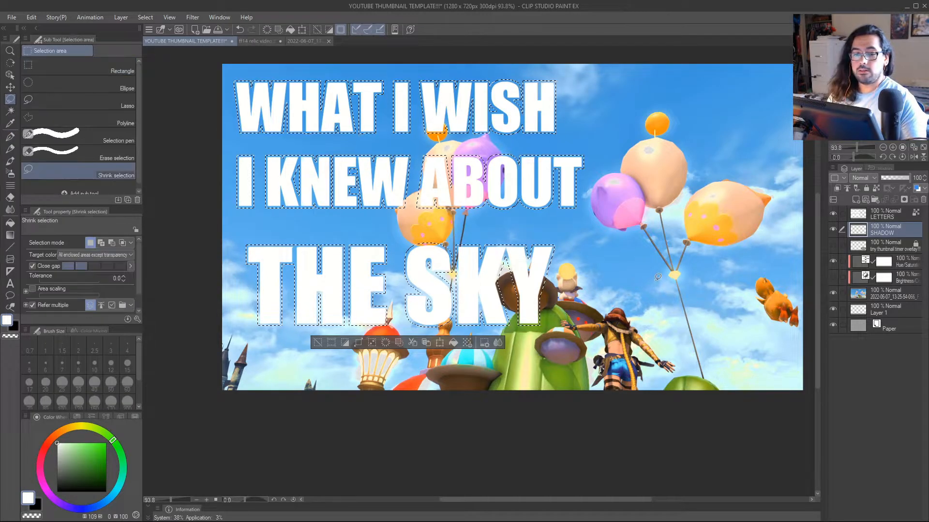
click(128, 68)
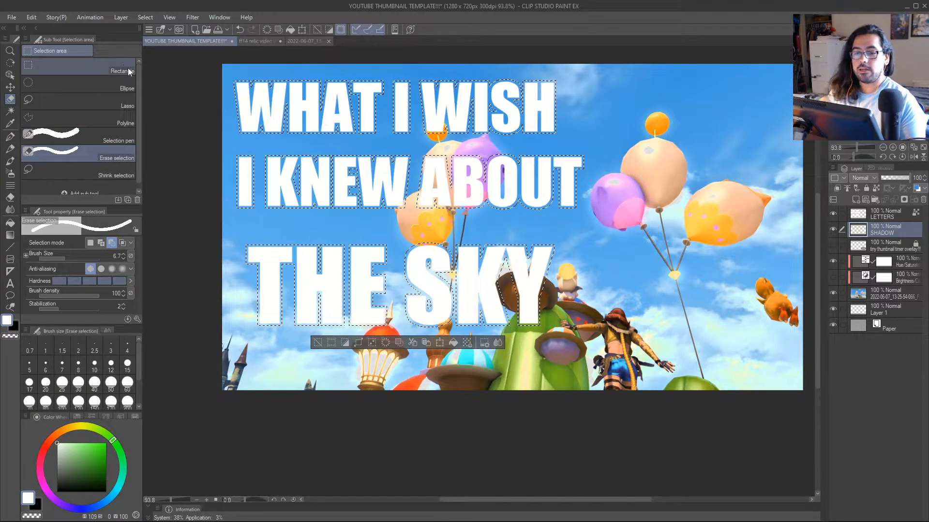
click(626, 271)
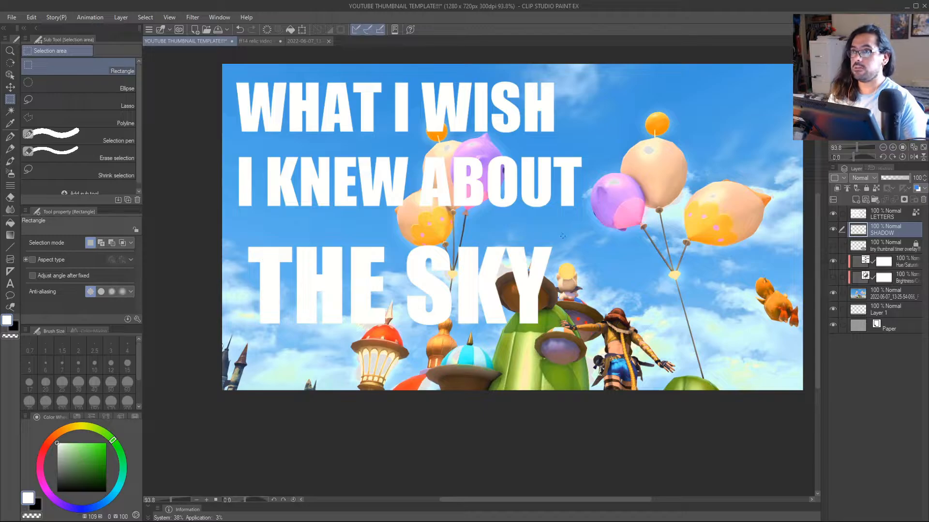
key(ctrl+z)
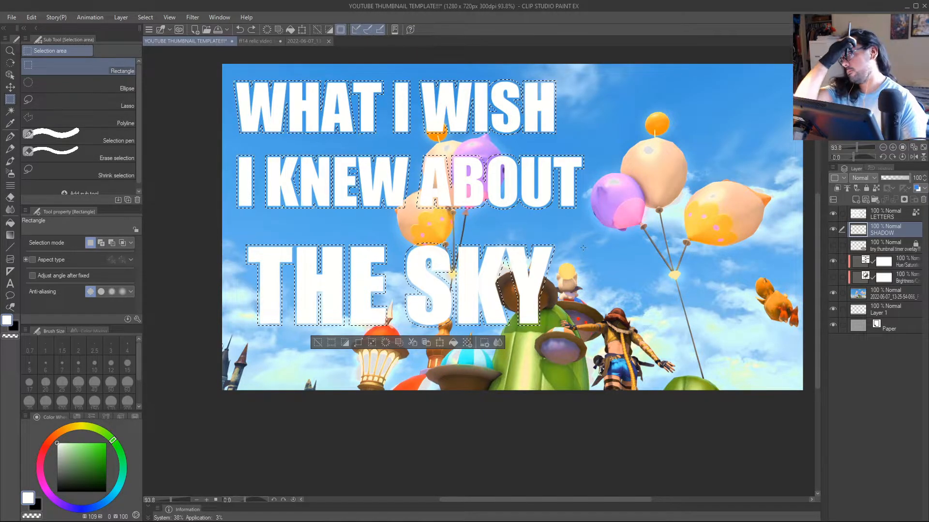
click(698, 151)
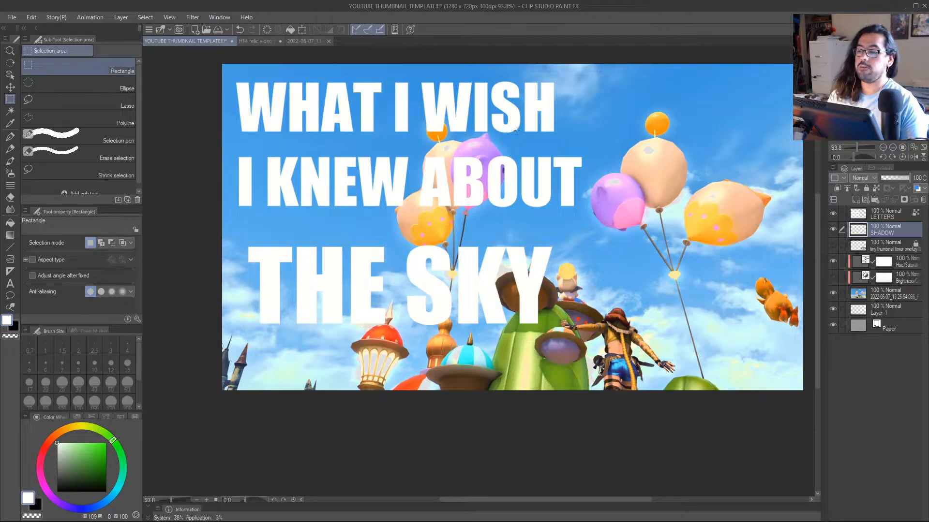
click(240, 29)
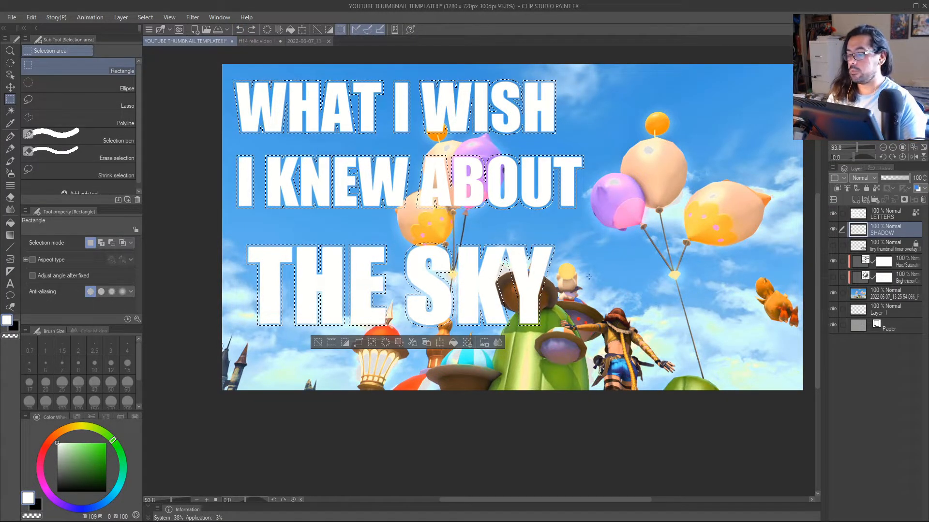
Fill the expanded lettering selection with black on the SHADOW layer and clear the selection.
mouse_move(549, 245)
mouse_down()
mouse_move(591, 258)
mouse_move(565, 254)
mouse_up()
key(p)
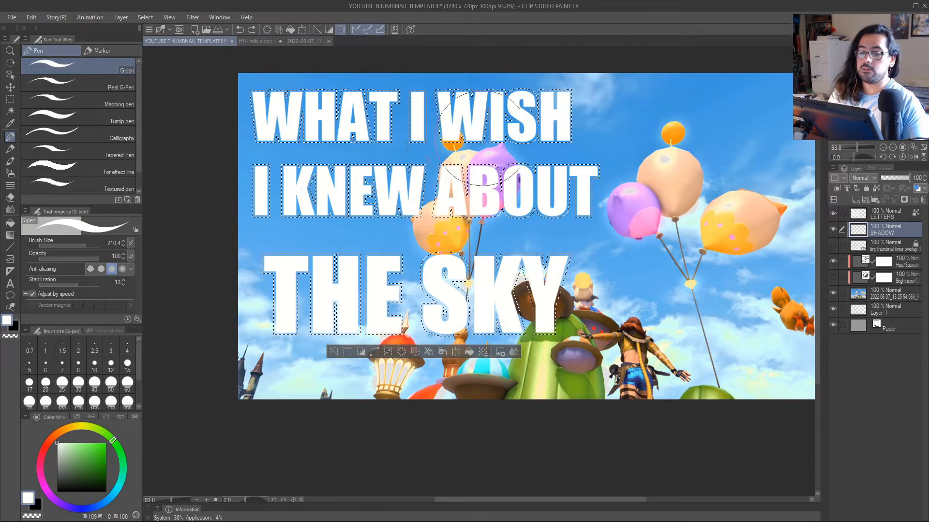
drag(495, 199, 514, 221)
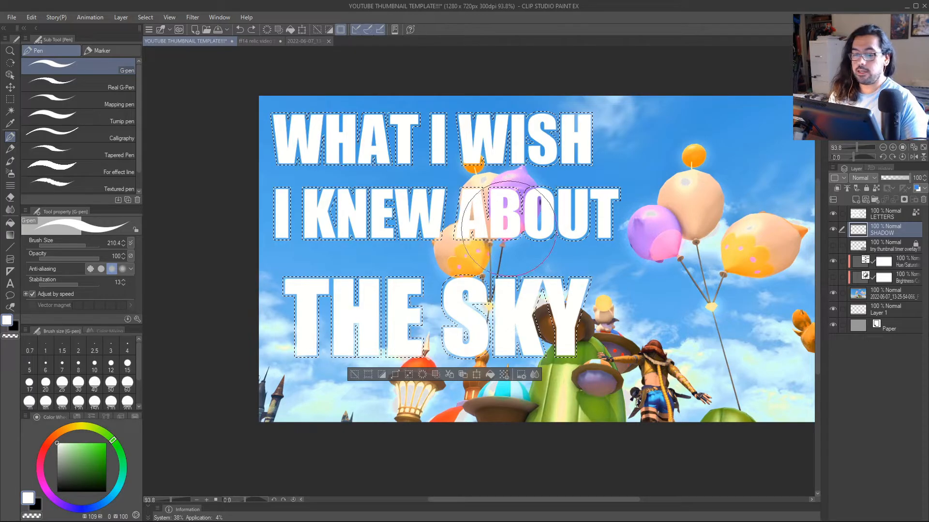
key(g)
key(g)
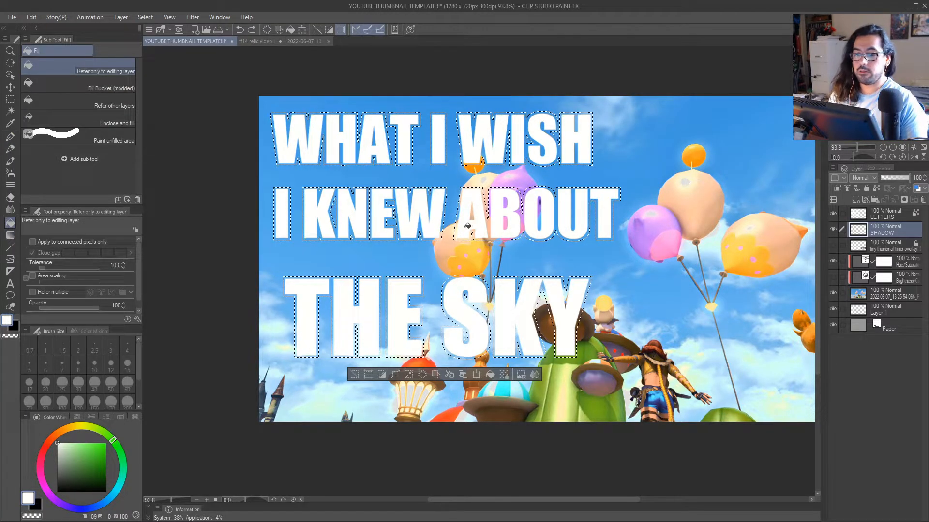
key(x)
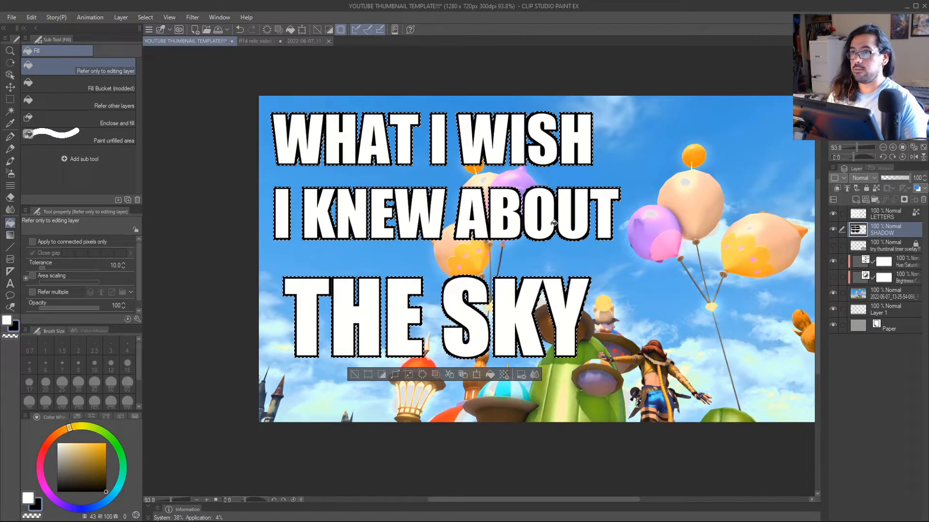
key(ctrl+space)
mouse_move(562, 263)
mouse_down()
mouse_move(585, 271)
mouse_move(560, 281)
mouse_up()
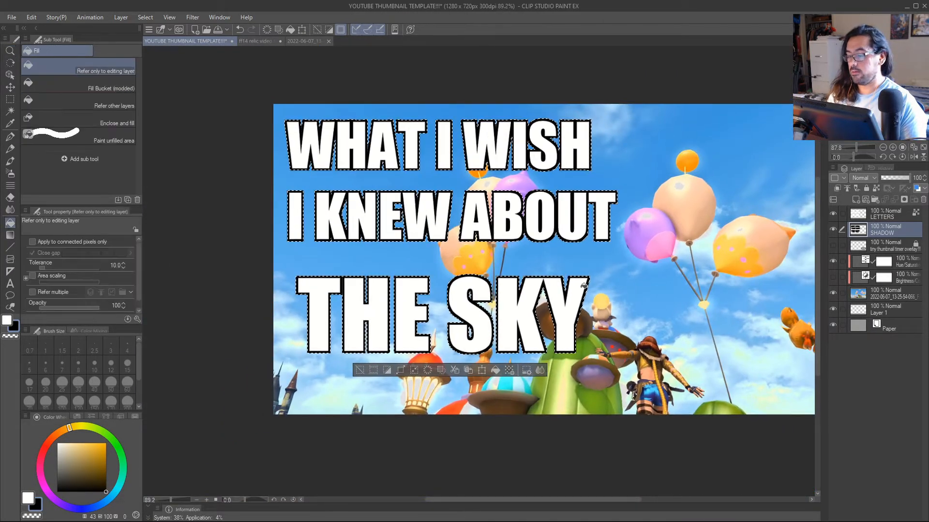
click(360, 370)
key(ctrl+space)
drag(582, 302, 636, 297)
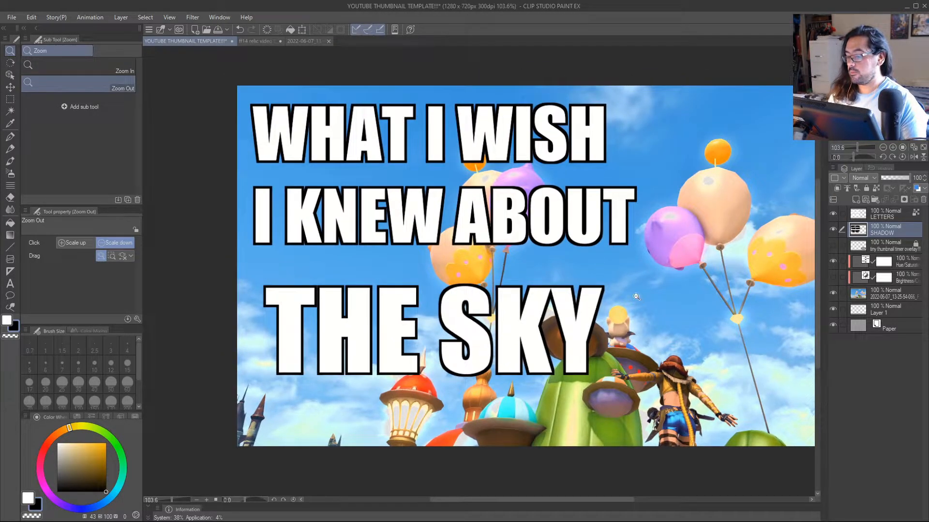
Compare the SHADOW and LETTERS layers by toggling their visibility and temporarily swapping their stacking order.
click(834, 228)
click(833, 228)
click(833, 214)
click(832, 214)
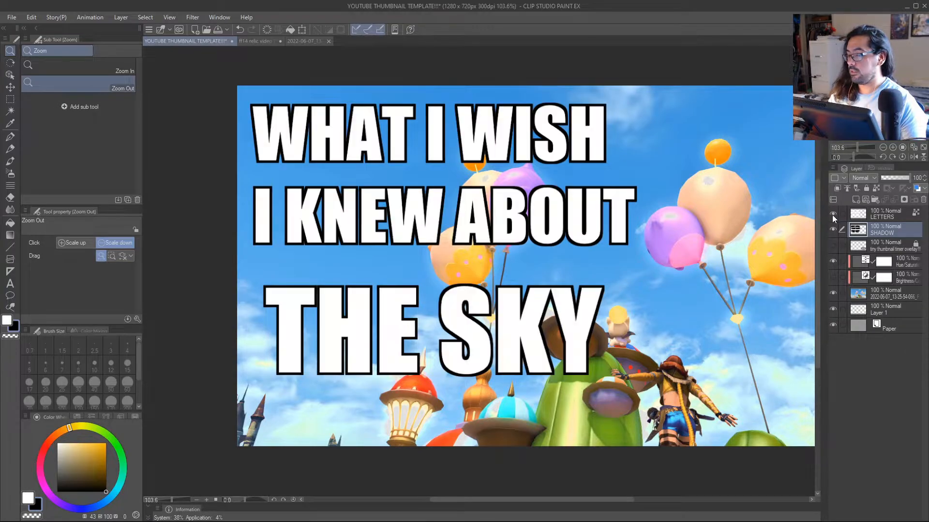
click(884, 216)
drag(879, 219, 878, 231)
click(833, 215)
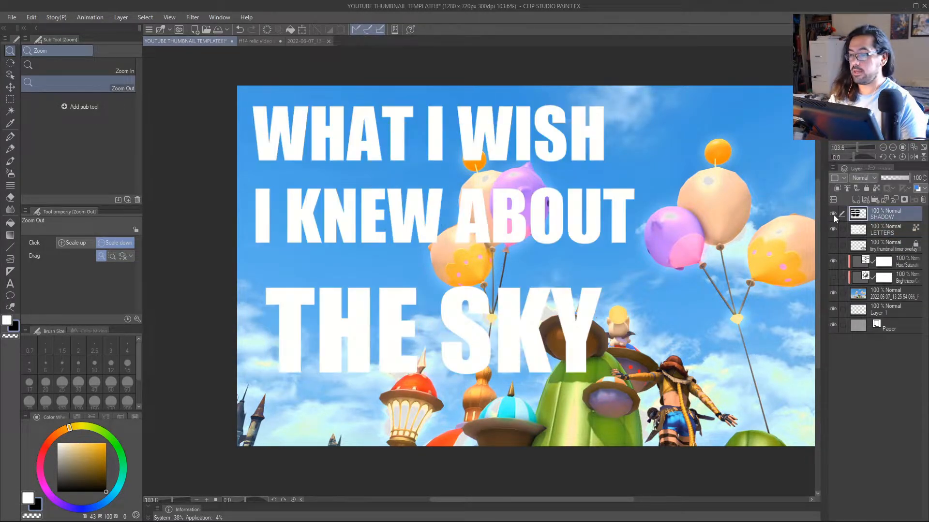
click(834, 215)
click(878, 230)
drag(878, 231, 879, 213)
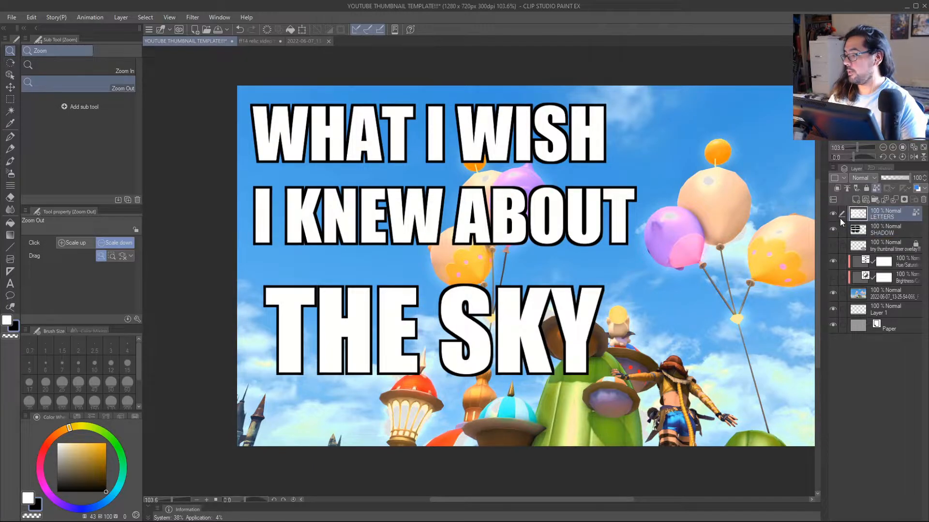
click(834, 234)
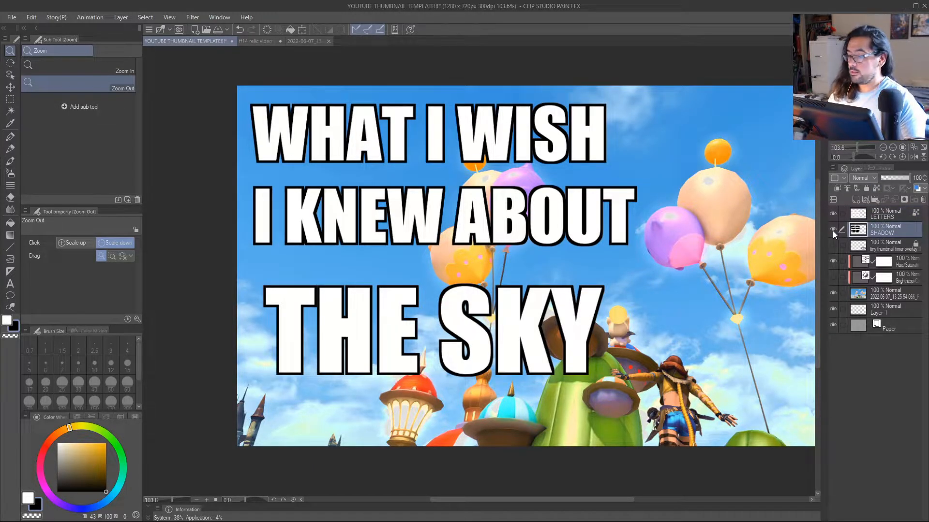
scroll(643, 303, down, 4)
scroll(580, 296, up, 3)
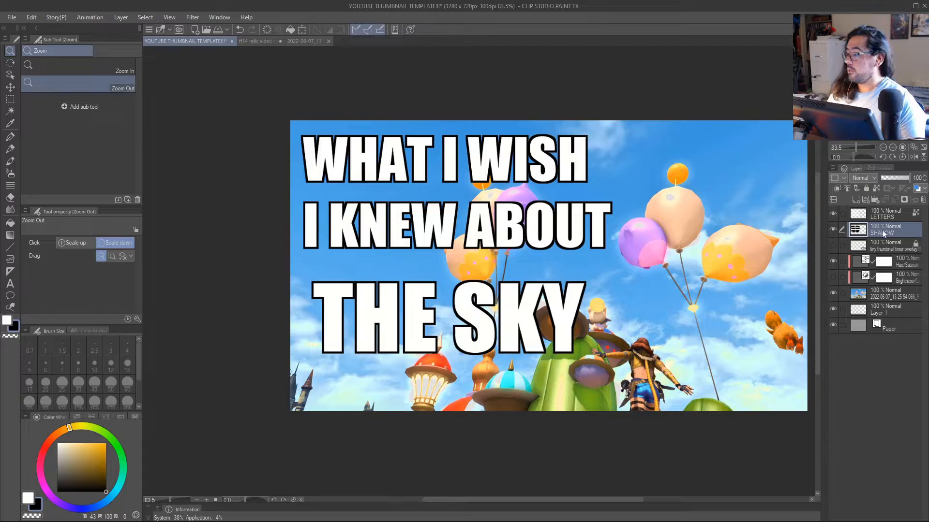
click(833, 230)
click(881, 214)
right_click(881, 213)
mouse_move(869, 364)
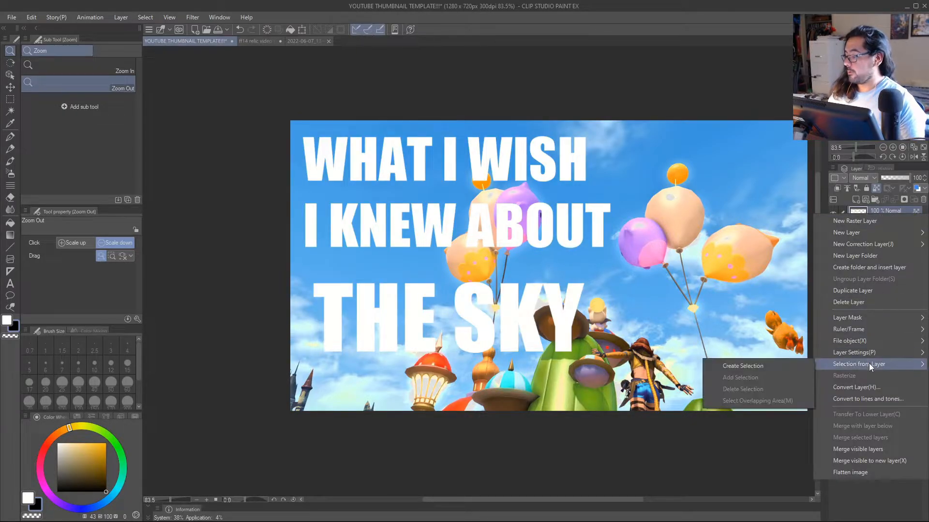
click(875, 211)
click(872, 231)
click(833, 231)
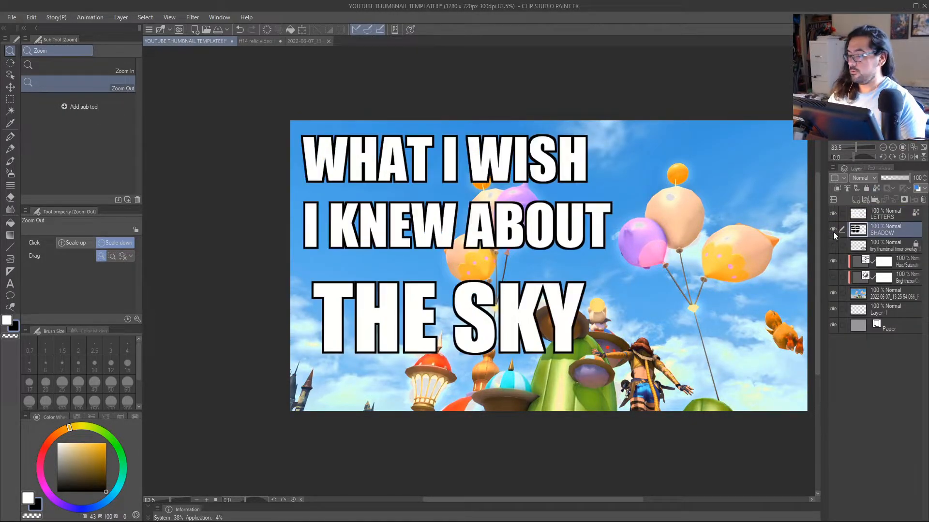
scroll(562, 311, down, 3)
scroll(561, 311, up, 4)
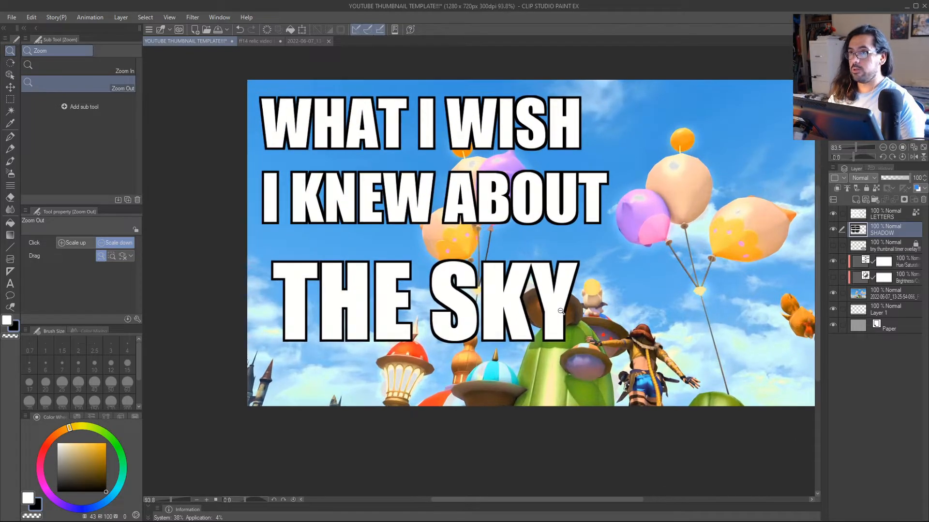
Hide the SHADOW layer, create a selection from the LETTERS layer's contents, and expand it slightly for a thinner outline.
click(832, 229)
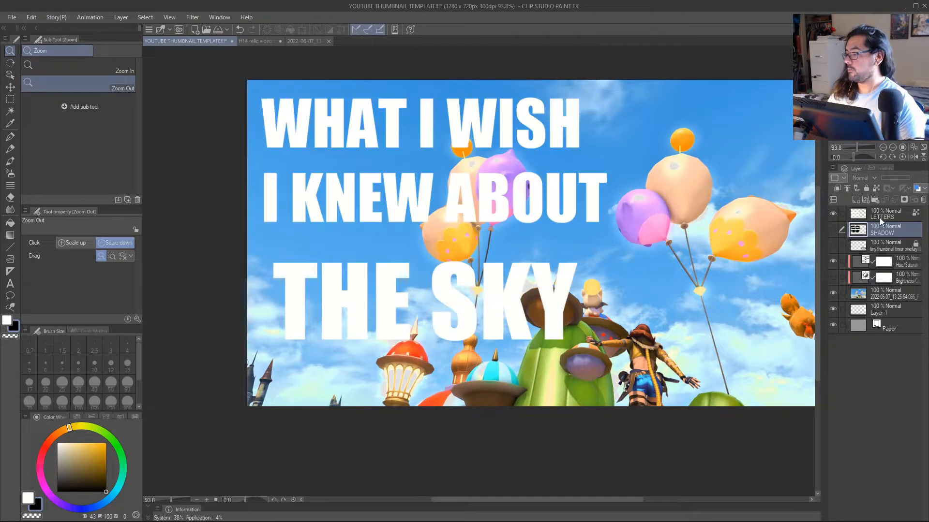
click(881, 214)
right_click(880, 214)
mouse_move(866, 364)
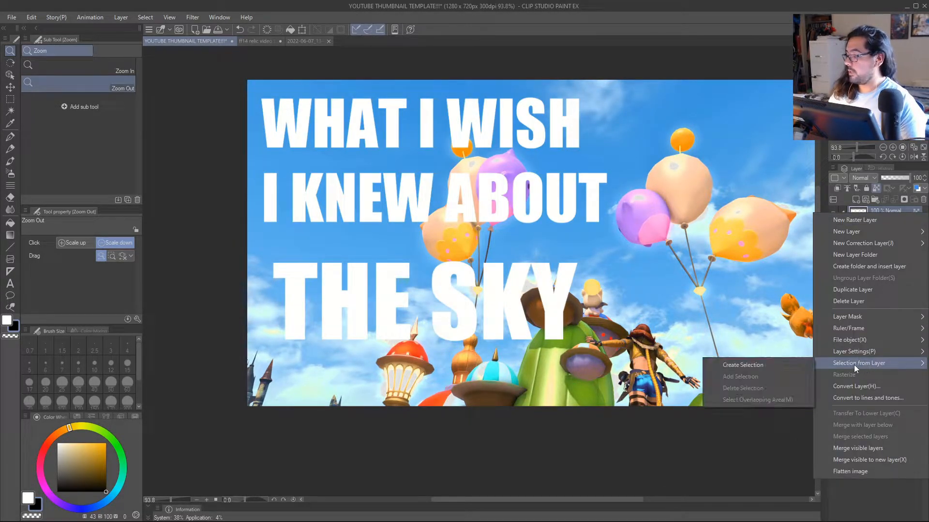
click(765, 364)
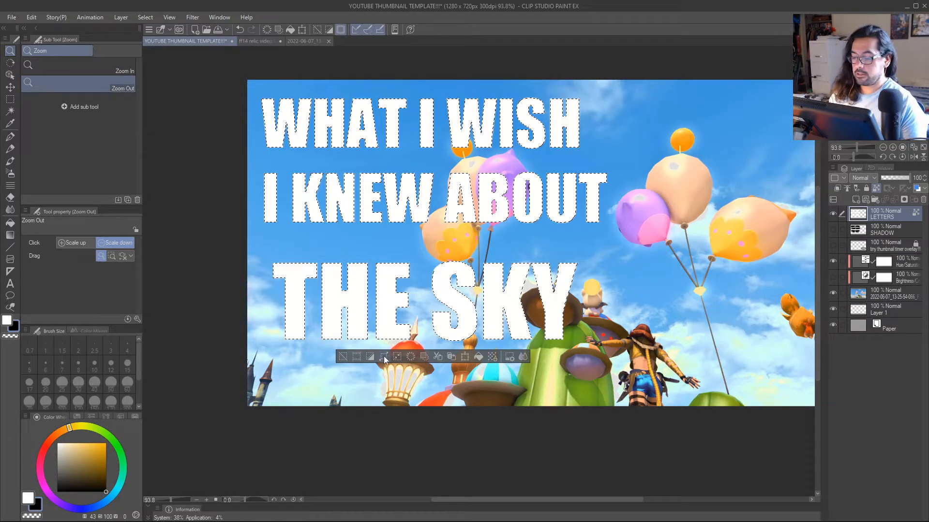
click(411, 358)
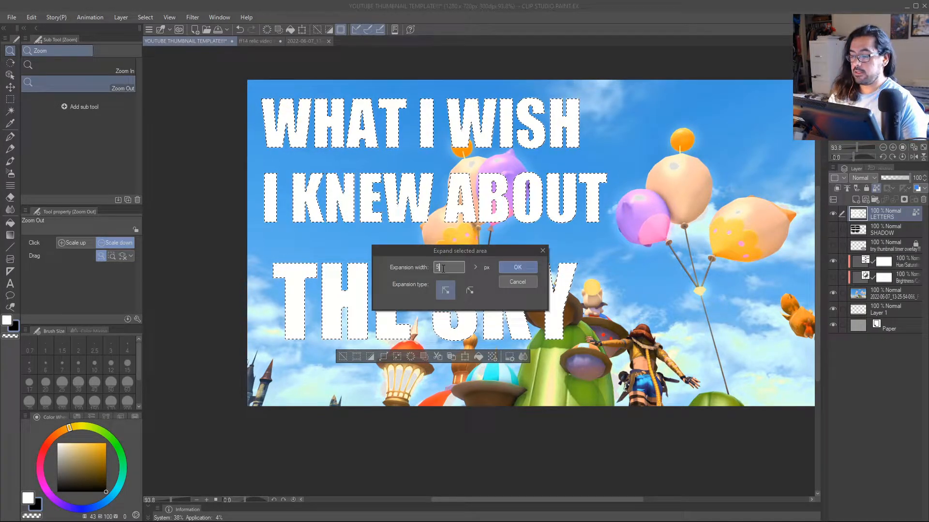
click(512, 267)
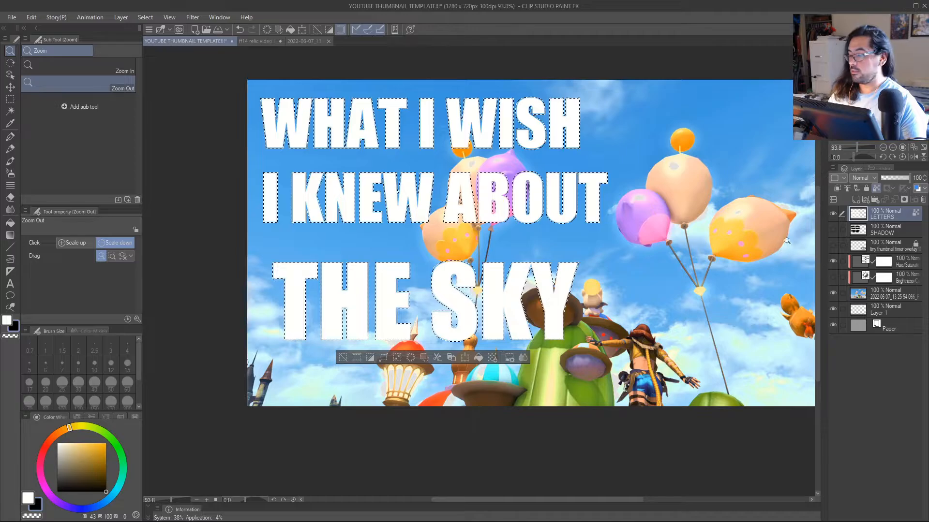
Add a new layer directly above SHADOW, fill the selection on it with black, and deselect.
click(886, 233)
key(ctrl+shift+n)
key(p)
key(g)
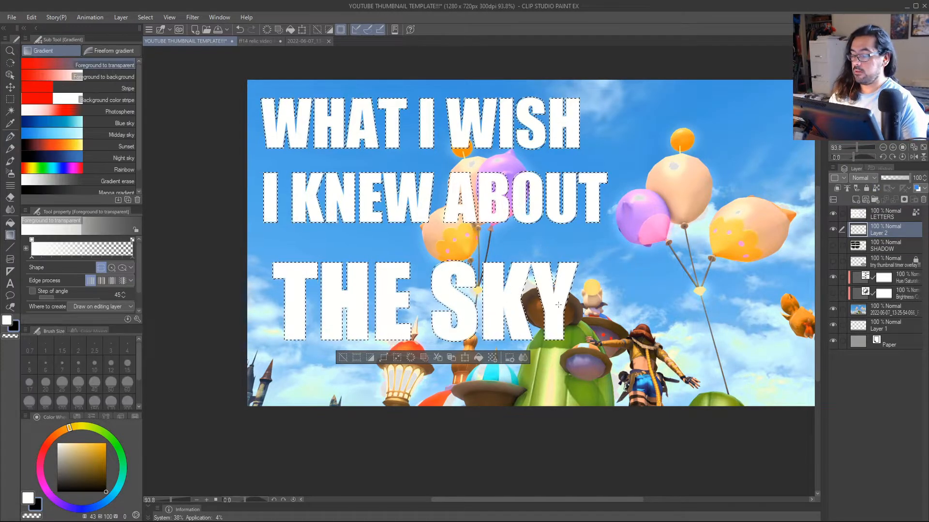
key(g)
click(564, 307)
click(343, 358)
Compare the two outline thicknesses by alternating the visibility of Layer 2 and SHADOW, leaving both layers hidden.
key(alt+space)
drag(485, 334, 527, 344)
click(833, 229)
click(833, 245)
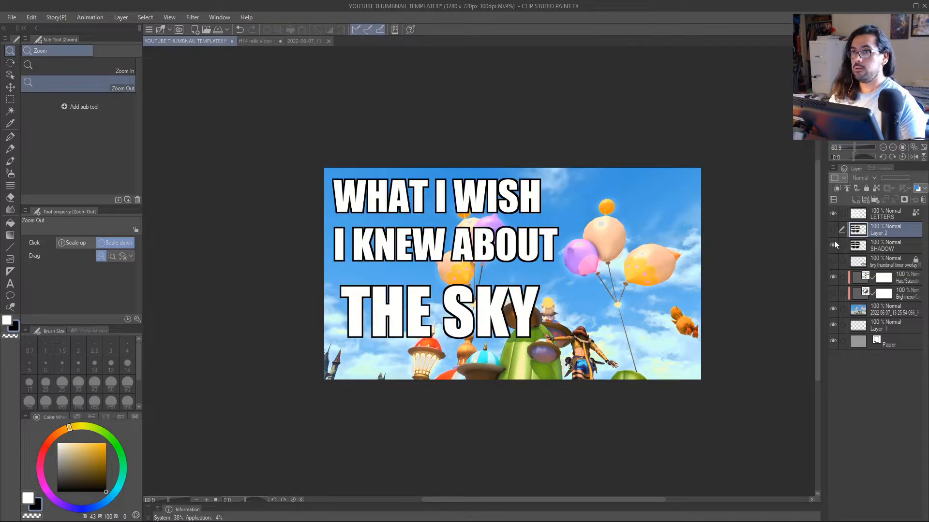
scroll(539, 313, up, 2)
drag(541, 312, 574, 322)
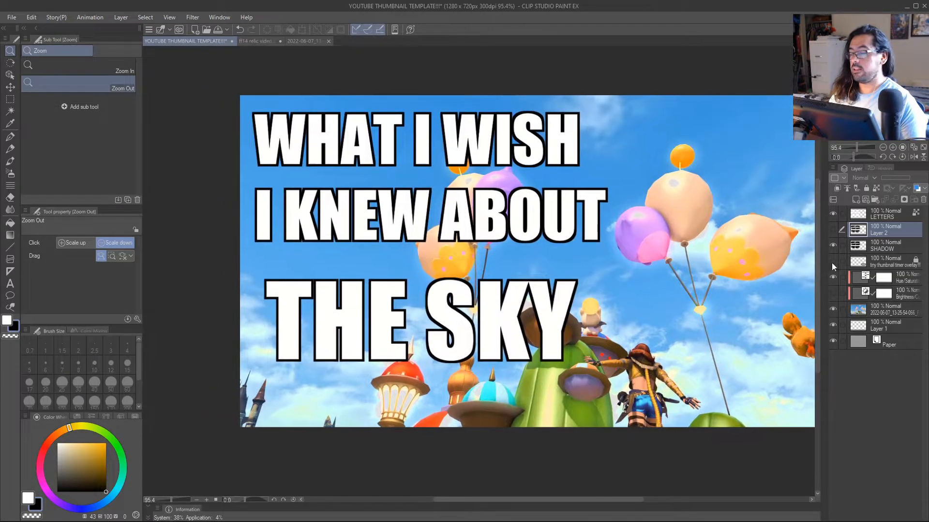
click(833, 246)
click(832, 230)
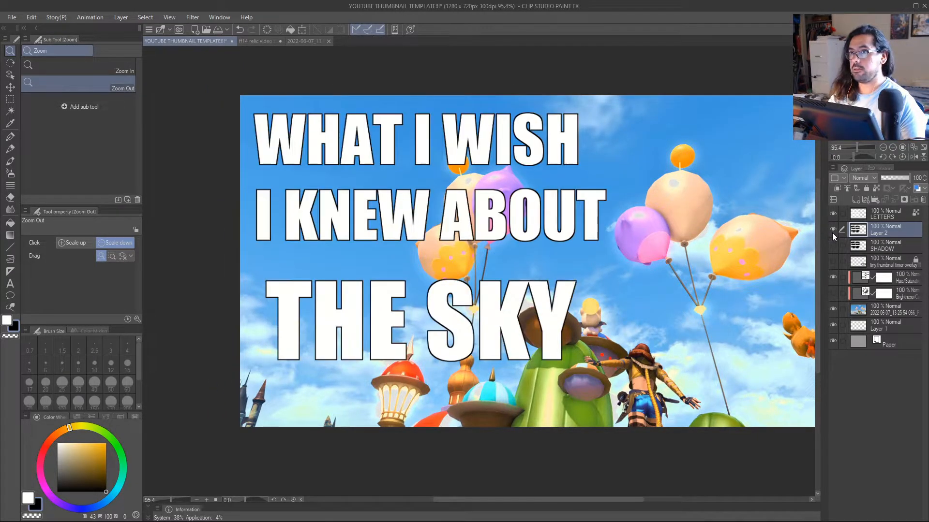
click(832, 230)
Create a selection from the LETTERS layer's contents and expand it by 20 px.
right_click(880, 217)
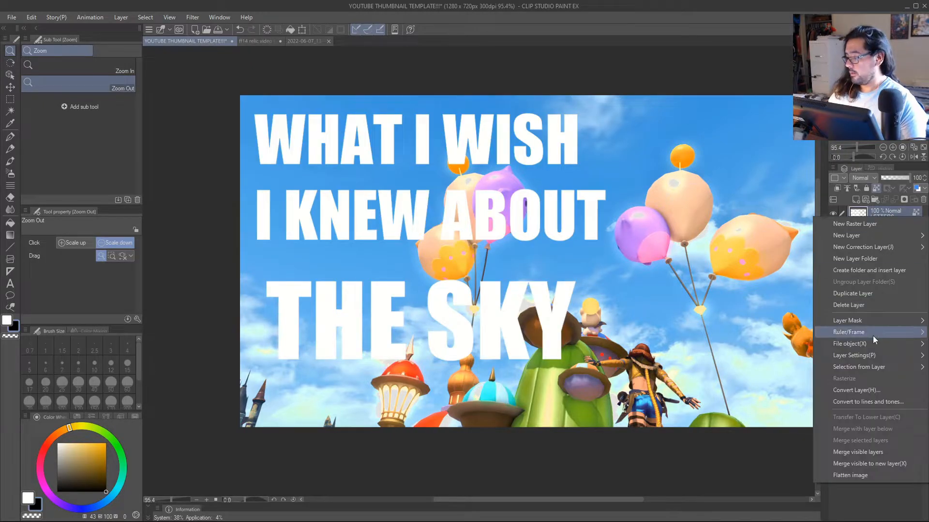
mouse_move(869, 369)
click(774, 368)
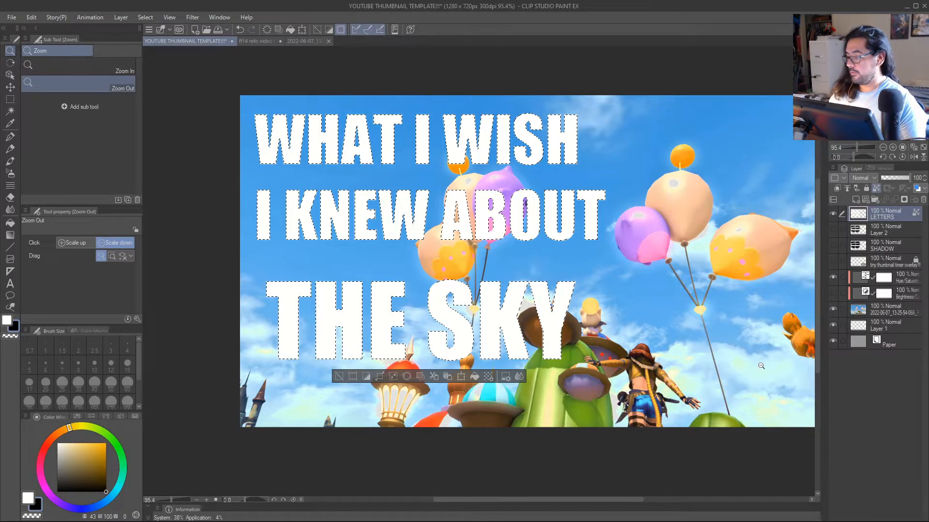
click(380, 376)
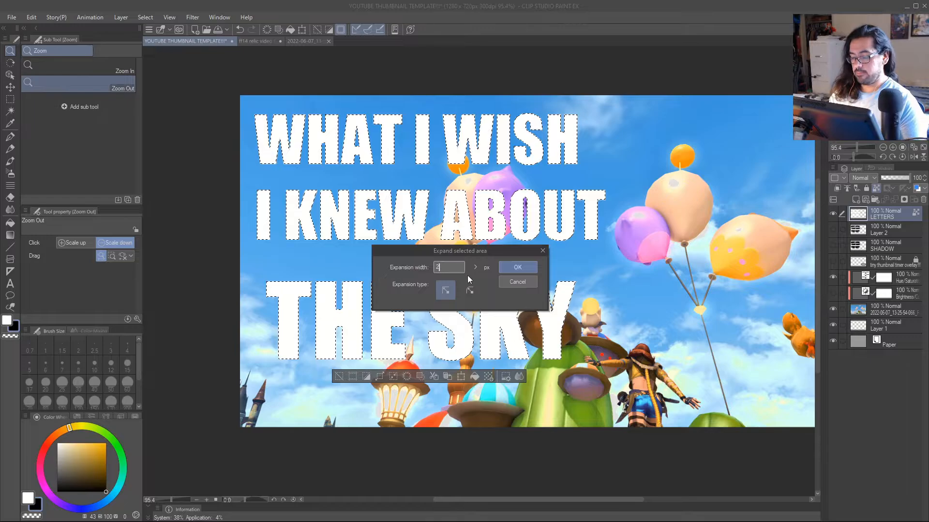
text(0)
click(517, 267)
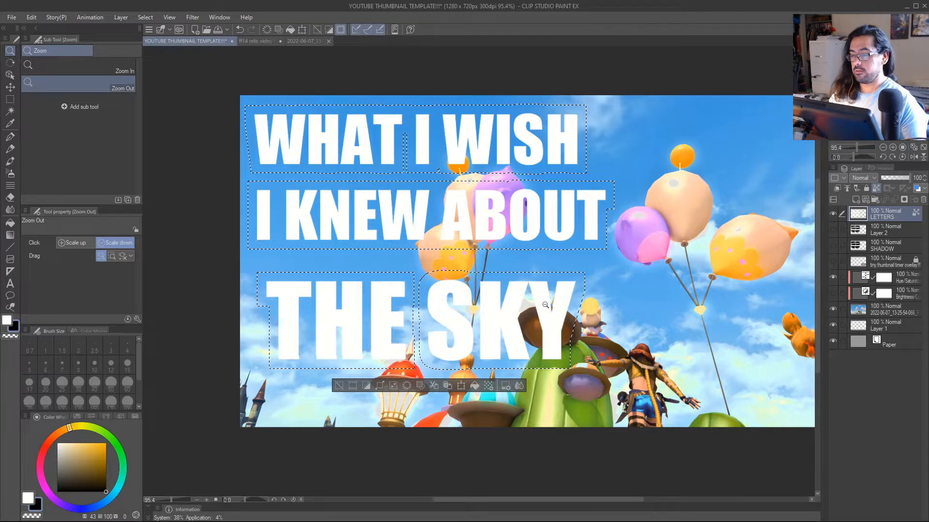
Undo the 20 px expansion and expand the selection around the lettering by a smaller width.
key(ctrl+z)
click(380, 377)
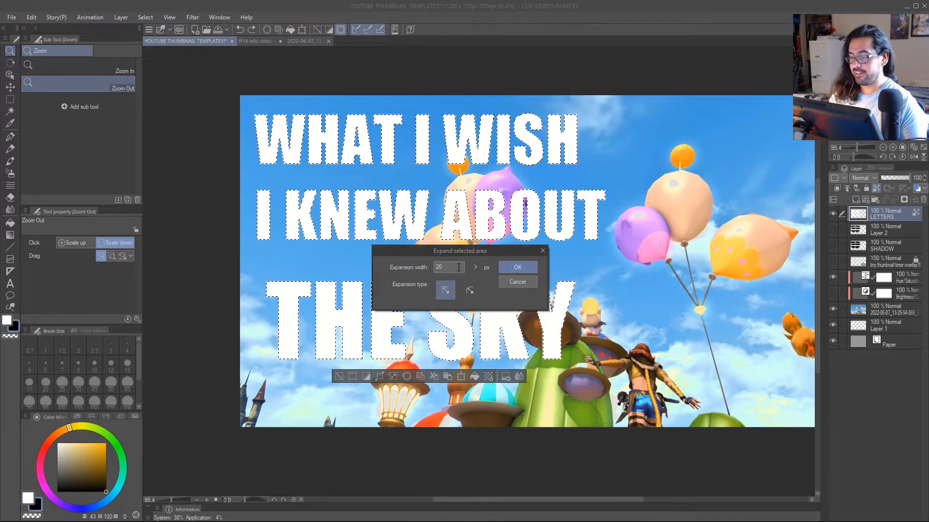
text(1)
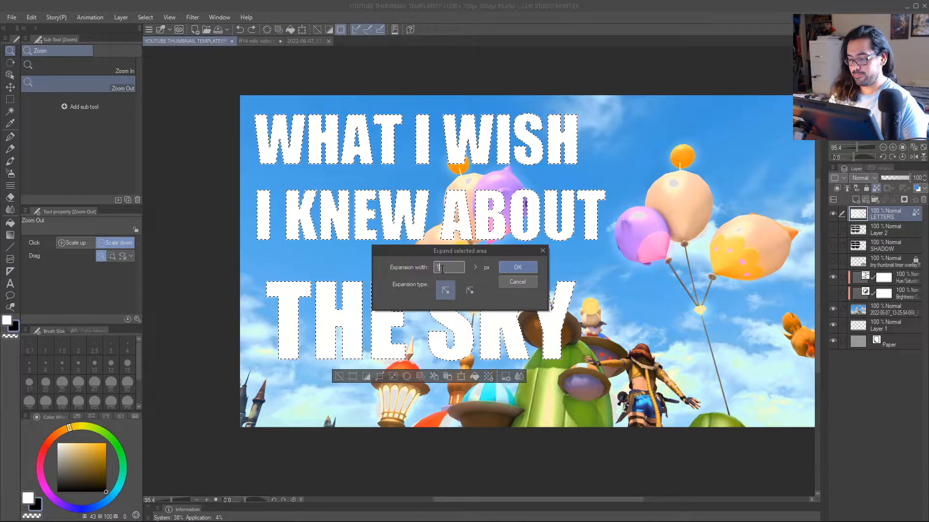
click(518, 267)
click(560, 296)
scroll(560, 297, up, 1)
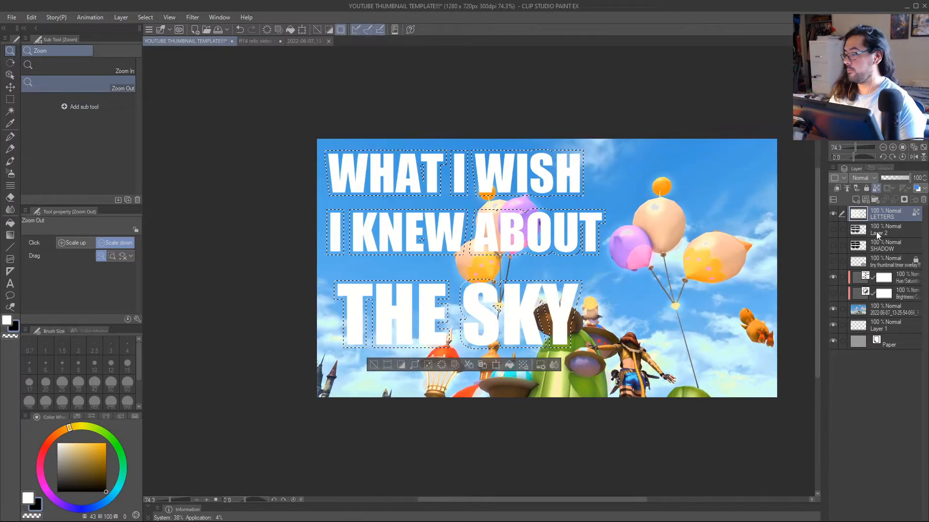
Add a new layer directly below LETTERS, fill the selection on it with black, deselect, and check the outline at different zooms.
key(ctrl+shift+n)
key(p)
key(g)
click(594, 242)
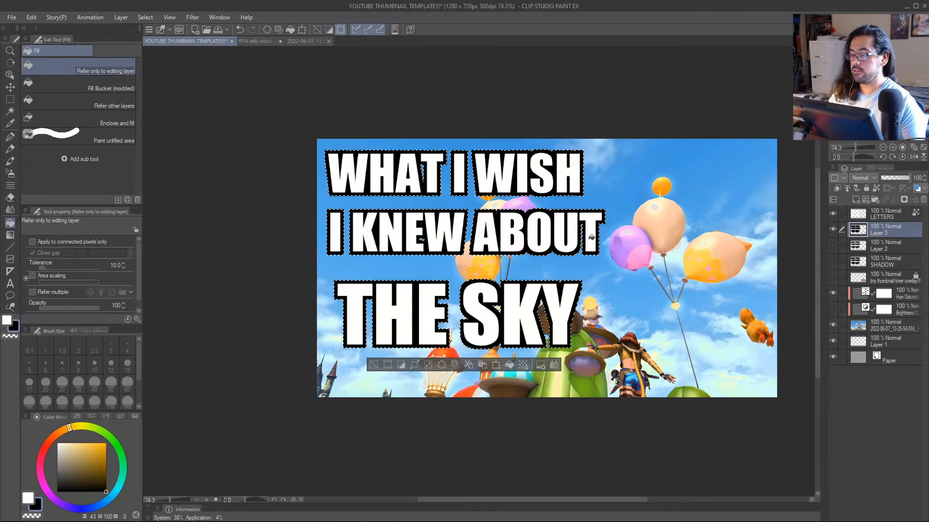
click(374, 363)
drag(440, 326, 487, 350)
scroll(486, 350, up, 4)
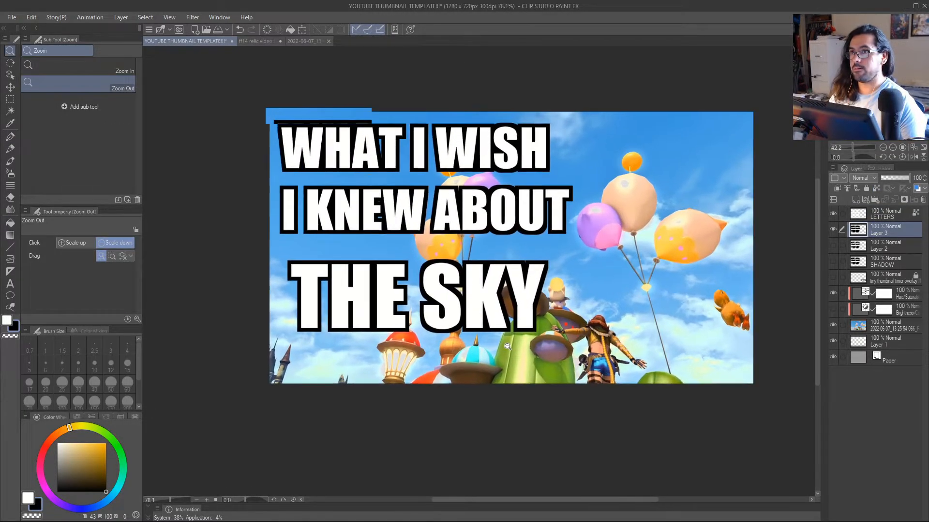
scroll(563, 319, down, 3)
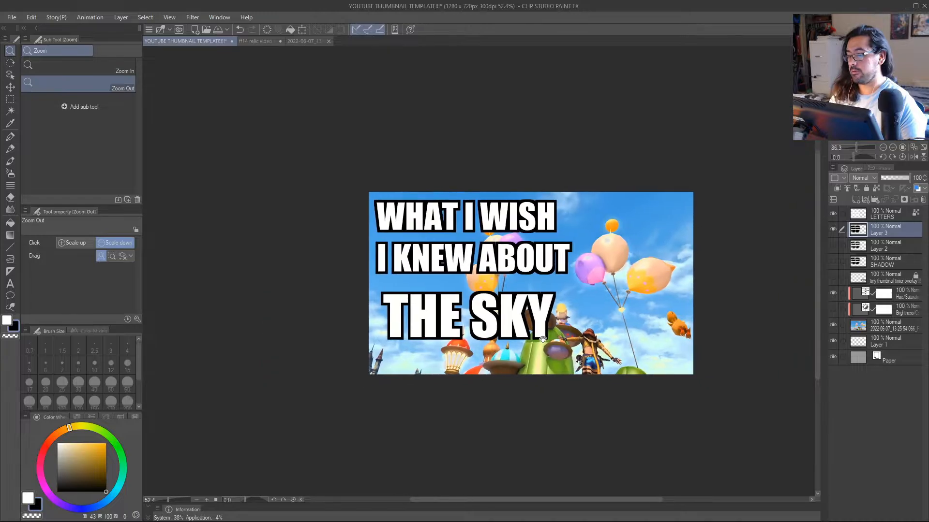
scroll(708, 290, up, 2)
Show the SHADOW layer again and delete the extra outline layers, Layer 3 and Layer 2.
click(833, 230)
click(832, 261)
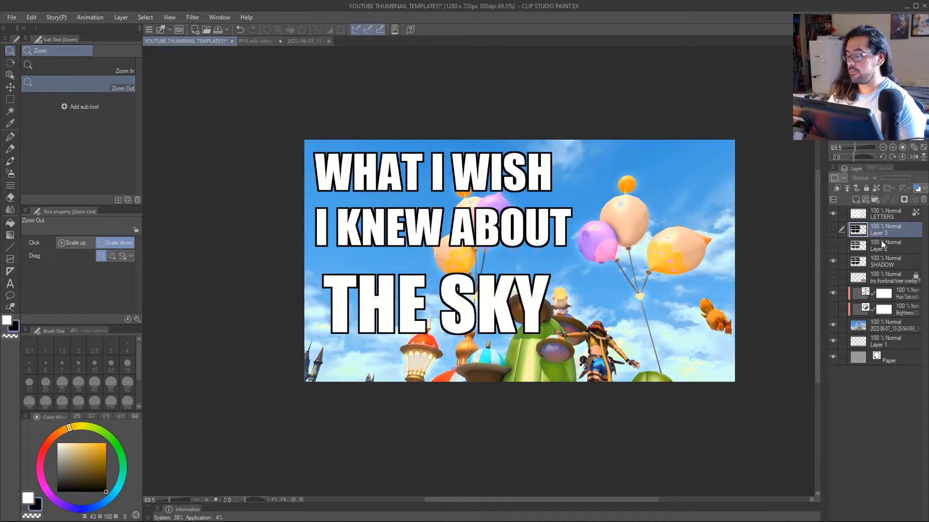
click(923, 199)
click(923, 200)
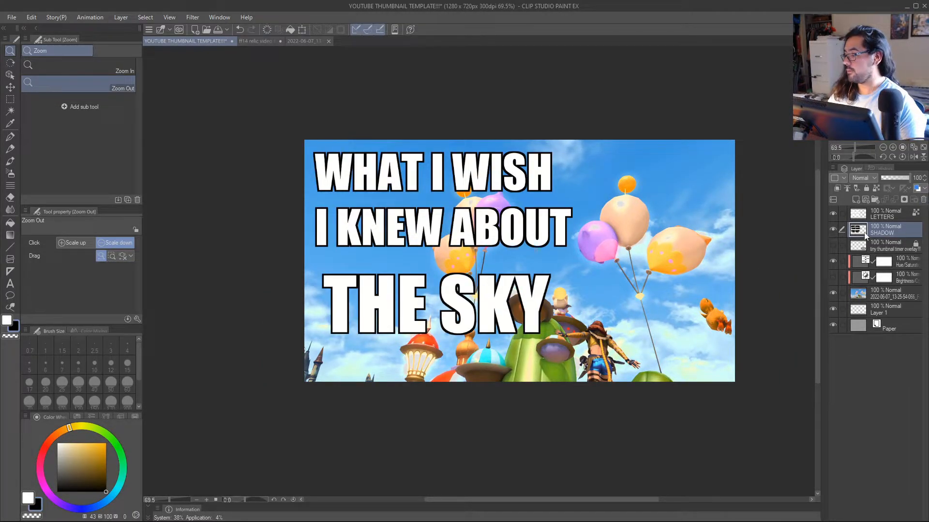
scroll(615, 310, down, 2)
scroll(577, 310, up, 1)
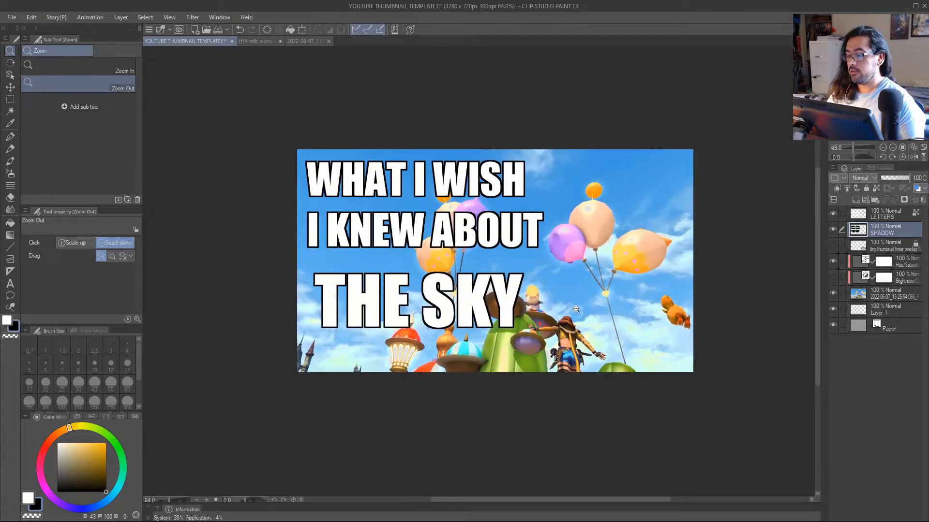
ctrl+click(881, 218)
click(873, 231)
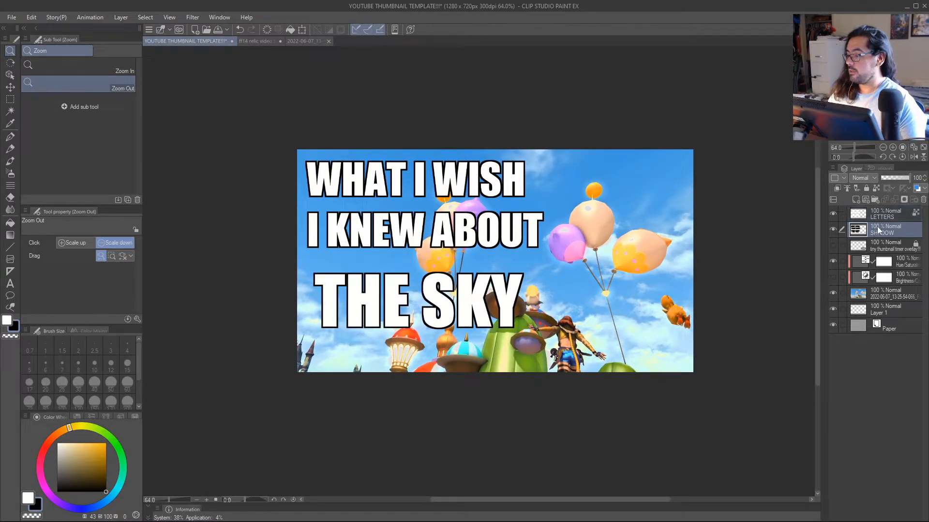
click(876, 218)
click(873, 231)
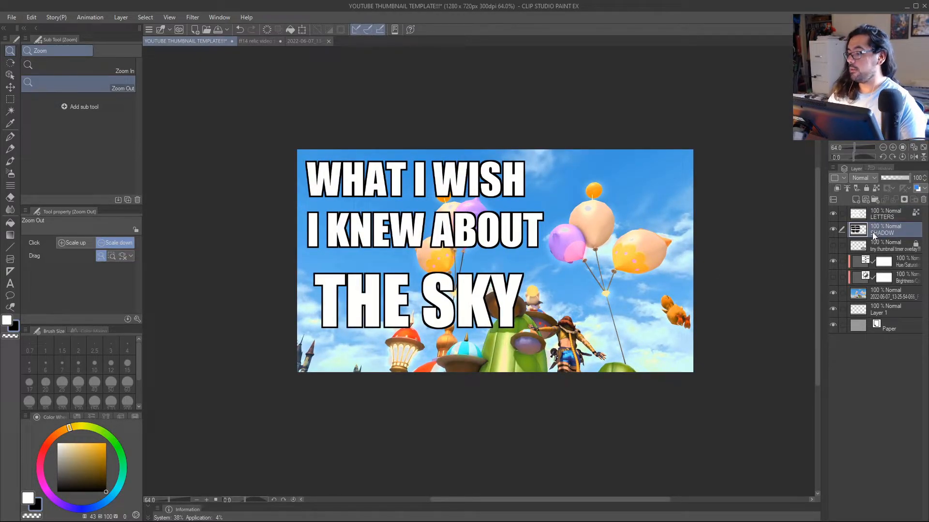
click(879, 219)
click(878, 232)
click(879, 219)
Select the SHADOW and LETTERS layers together and move all the outlined text slightly right and down.
click(879, 232)
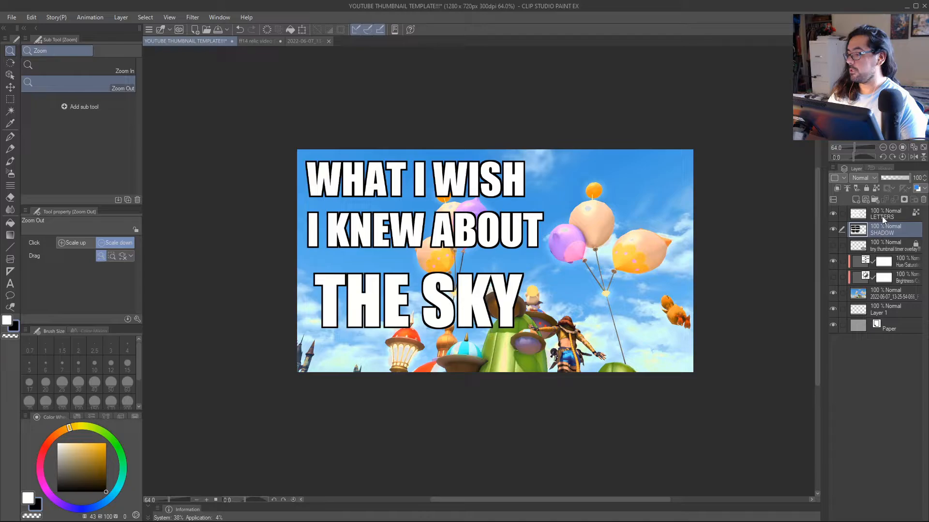
ctrl+click(884, 214)
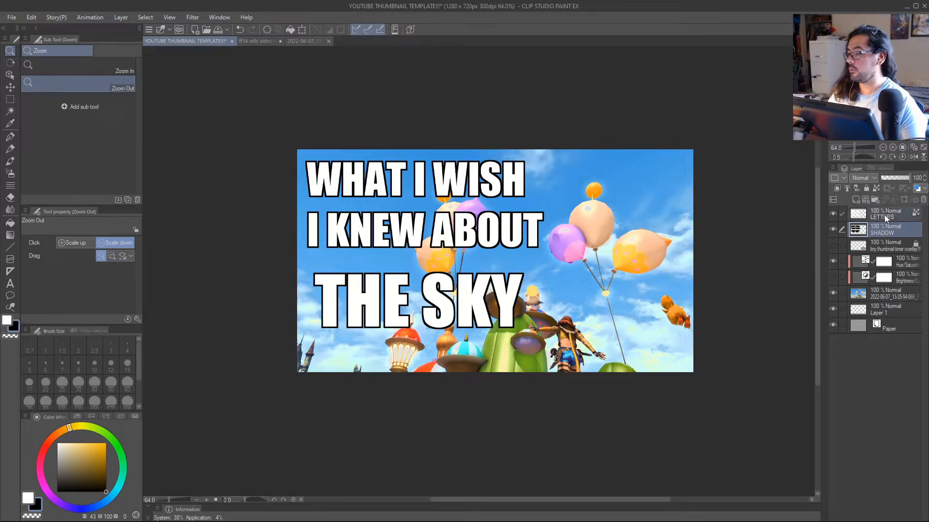
key(k)
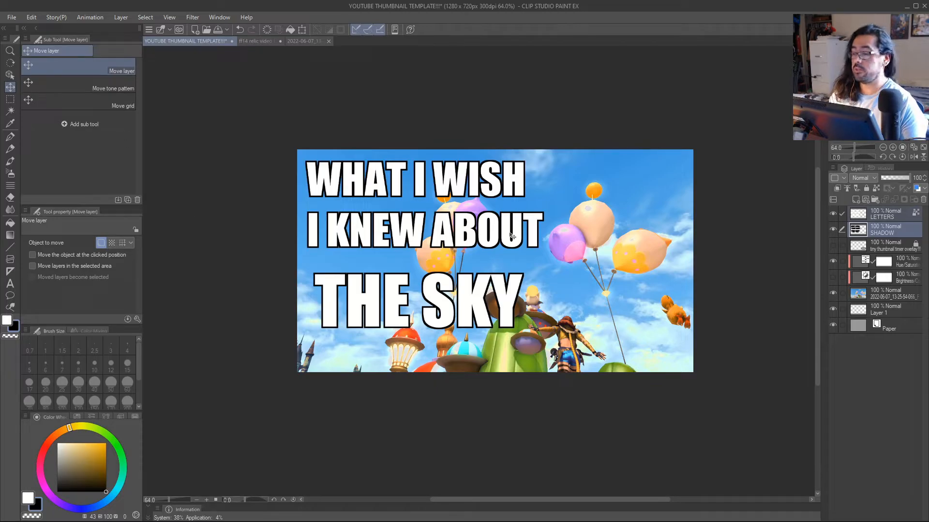
mouse_move(512, 236)
mouse_down()
mouse_move(579, 217)
mouse_move(585, 245)
mouse_move(545, 241)
mouse_move(658, 258)
mouse_move(504, 245)
mouse_up()
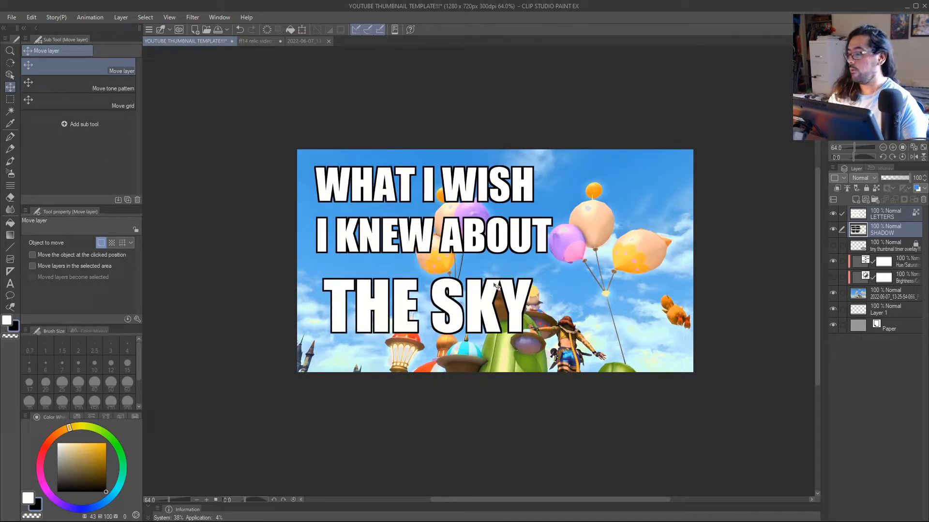
Select the area around "WHAT I WISH I KNEW ABOUT", move both lines to the image's upper-right corner, and deselect.
key(m)
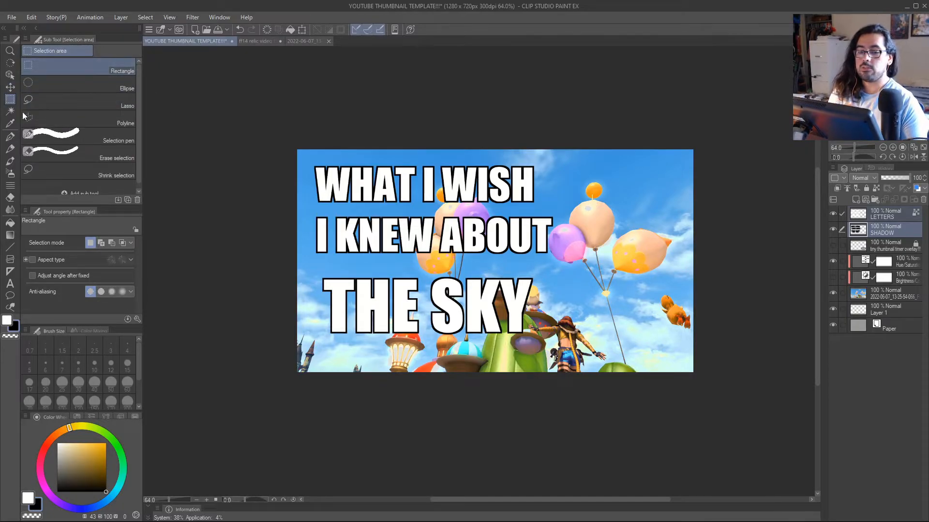
drag(297, 152, 562, 263)
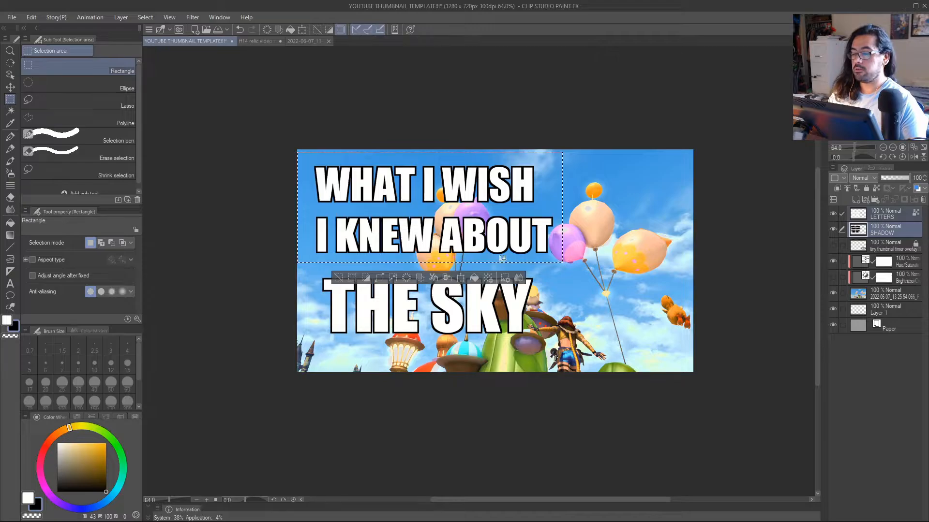
key(k)
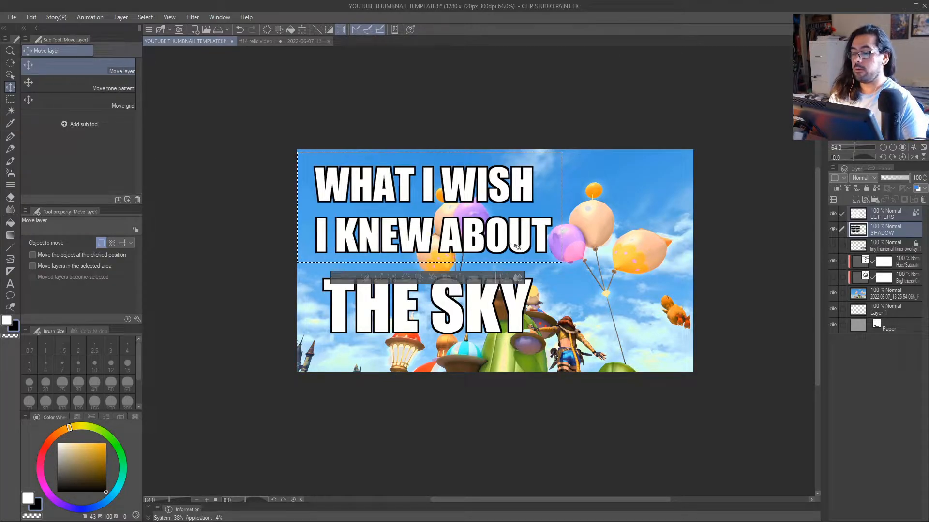
drag(512, 246, 650, 243)
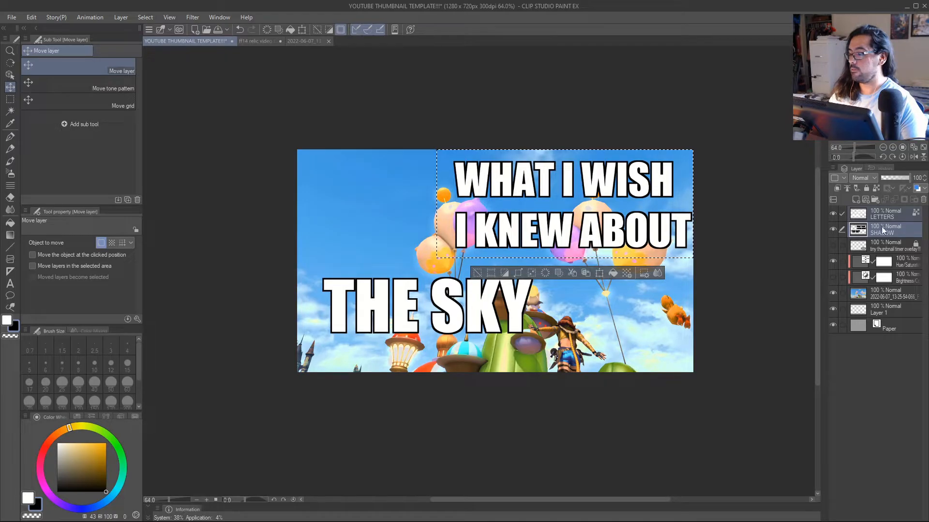
click(478, 273)
Select the area around "THE SKY", move it slightly down and right on both layers, and deselect.
key(m)
mouse_move(302, 263)
mouse_down()
mouse_move(410, 346)
mouse_move(655, 354)
mouse_move(507, 344)
mouse_move(524, 339)
mouse_up()
key(k)
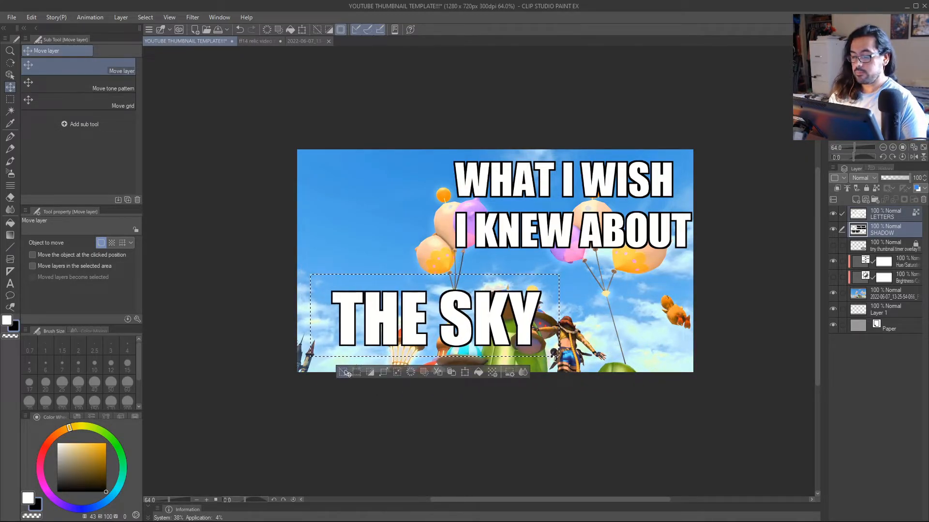
key(ctrl+d)
Select the two upper text lines, move them back to the image's upper-left corner, and deselect.
key(m)
mouse_move(434, 143)
mouse_down()
mouse_move(631, 264)
mouse_move(694, 267)
mouse_move(522, 258)
mouse_up()
key(k)
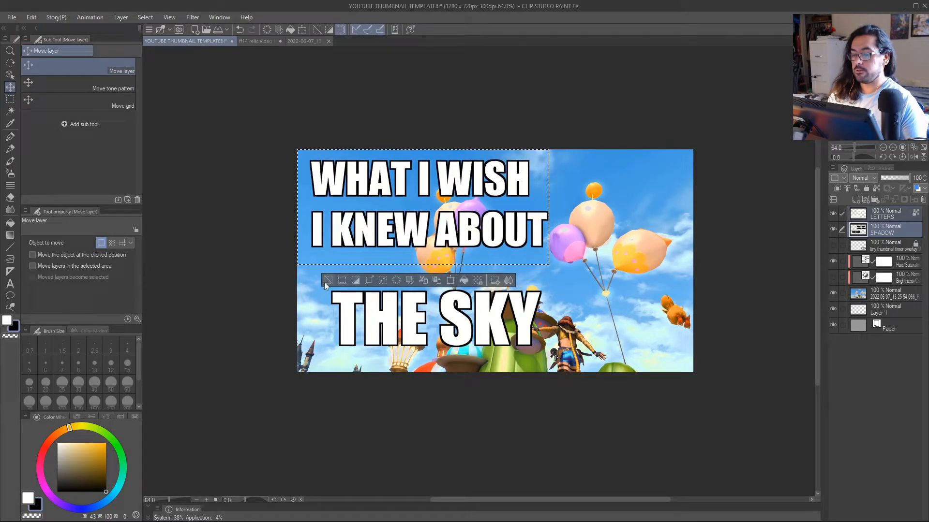
key(ctrl+d)
Select the "THE SKY" text again, move it slightly up on both layers, and deselect.
key(m)
mouse_move(321, 270)
mouse_down()
mouse_move(380, 358)
mouse_move(561, 354)
mouse_move(532, 344)
mouse_up()
key(k)
key(ctrl+d)
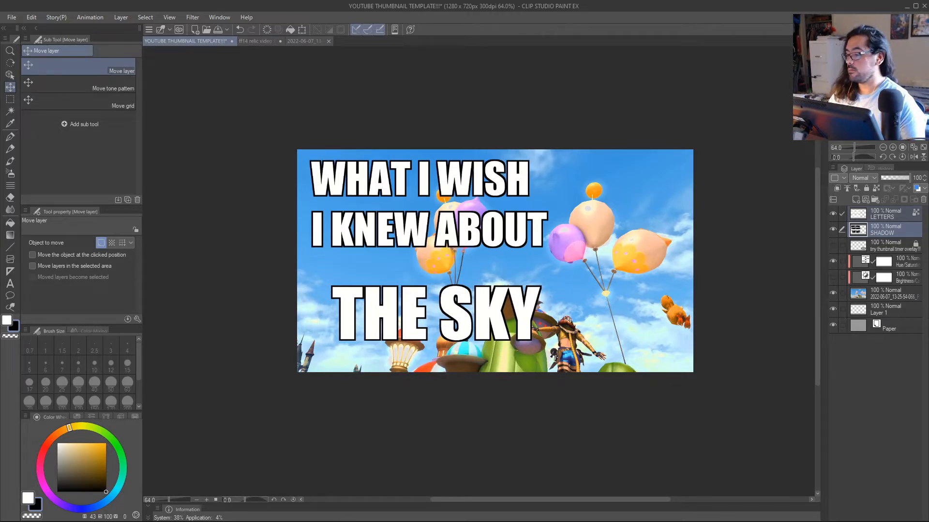
Try moving the two upper lines on the LETTERS layer alone, undo the move, and deselect.
drag(567, 319, 587, 301)
click(880, 217)
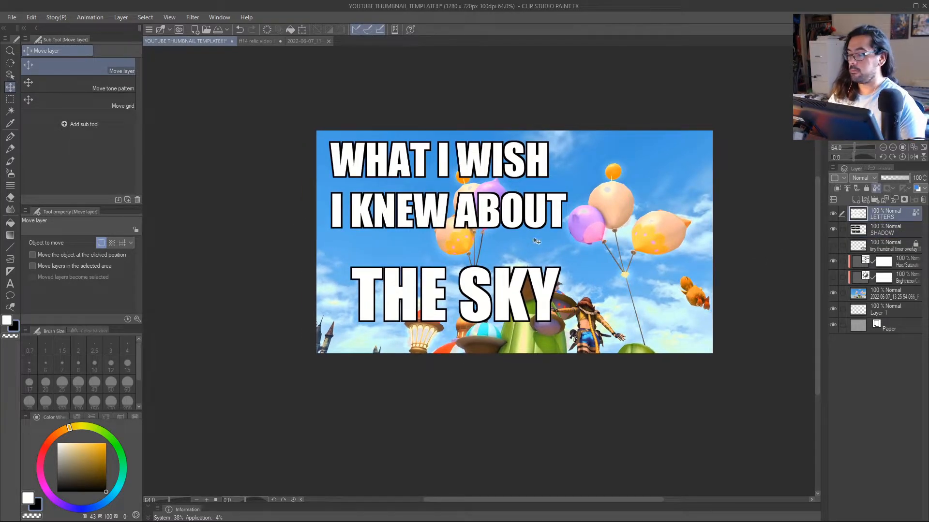
key(m)
drag(311, 112, 594, 254)
key(k)
drag(554, 256, 636, 272)
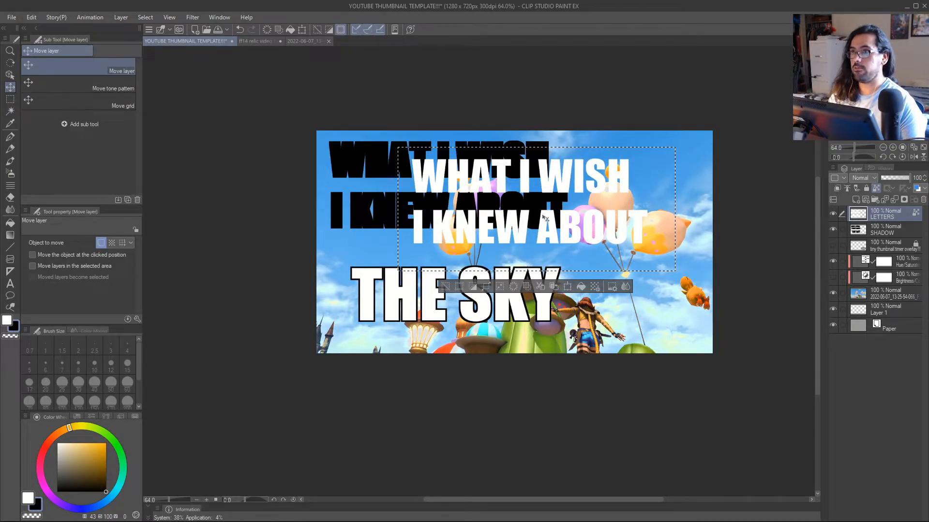
key(ctrl+z)
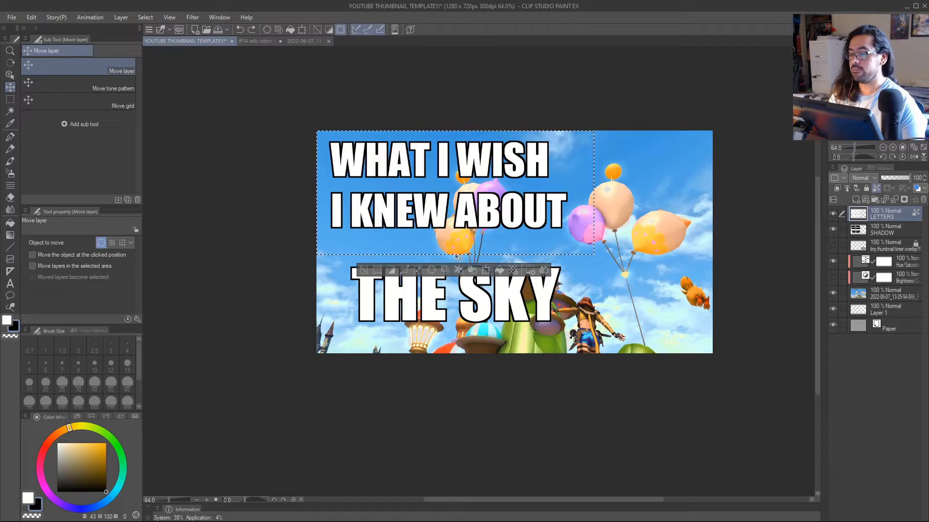
key(ctrl+d)
Select LETTERS and SHADOW together, nudge the two upper text lines as one selected area, and deselect.
key(alt+space)
drag(493, 237, 496, 240)
click(841, 231)
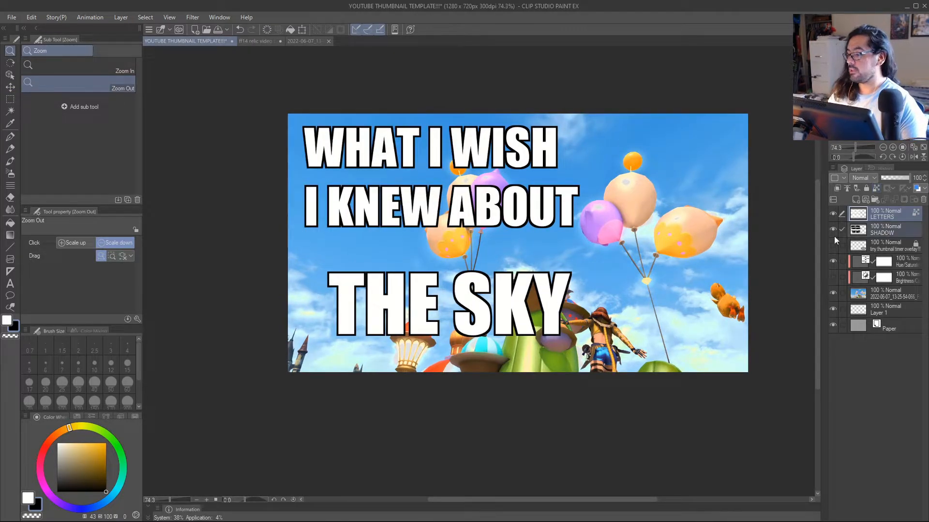
key(m)
drag(287, 112, 611, 256)
key(k)
mouse_move(535, 223)
mouse_down()
mouse_move(688, 226)
mouse_move(527, 231)
mouse_move(535, 224)
mouse_up()
key(ctrl+d)
Inspect the SHADOW and LETTERS layers individually by toggling their visibility, leaving both visible and LETTERS active.
click(872, 234)
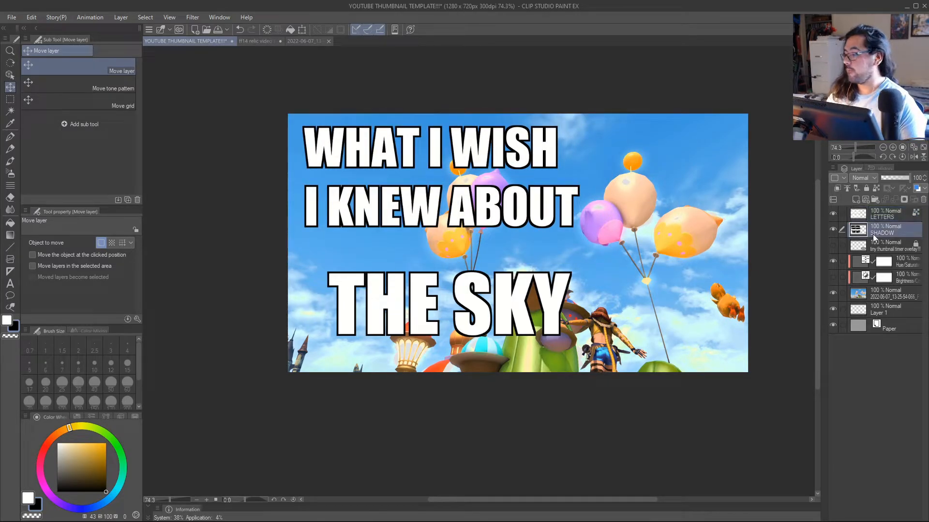
click(832, 229)
click(832, 228)
click(881, 217)
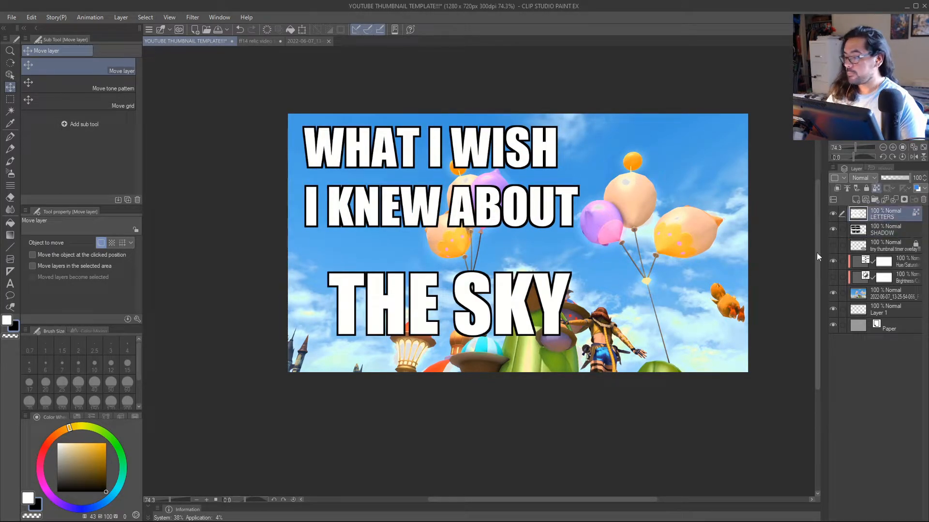
key(alt+space)
click(593, 310)
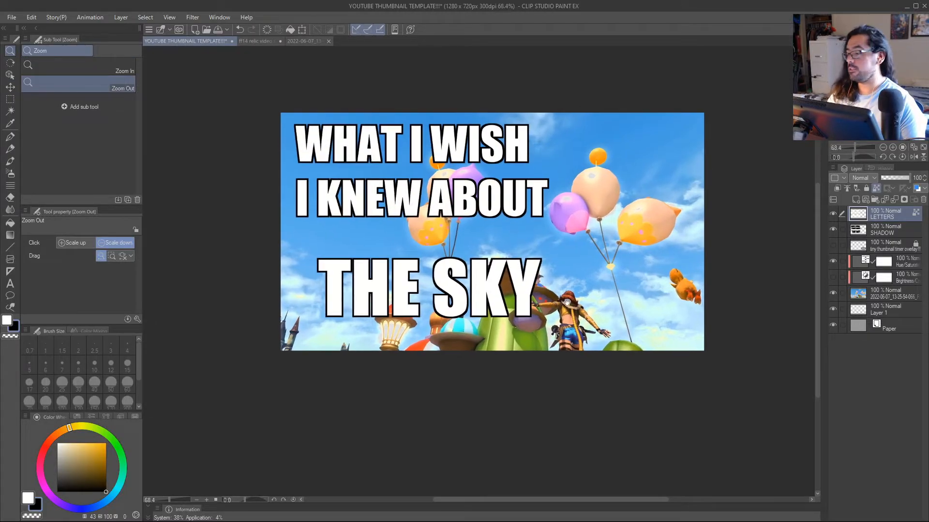
click(832, 213)
click(832, 213)
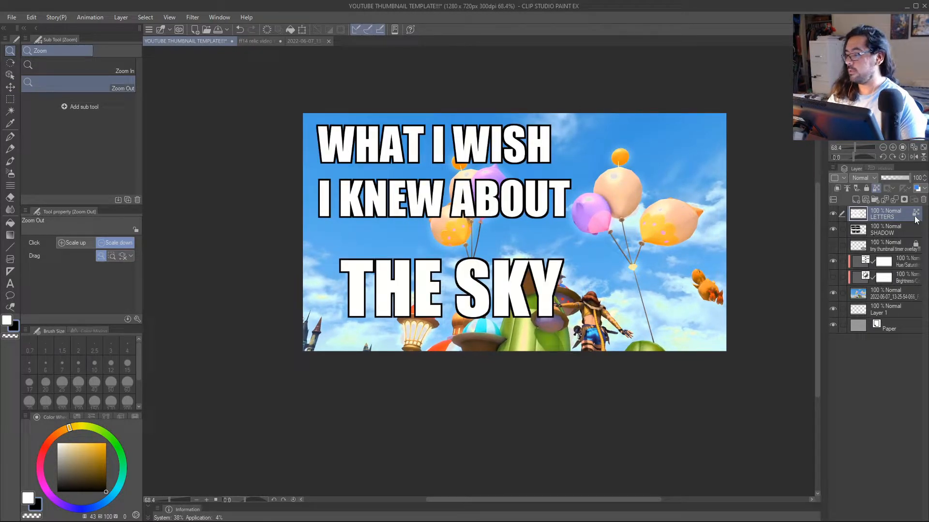
Paint the two upper lines on the LETTERS layer bright orange (hue 37) with the G-pen at size 231.9.
key(p)
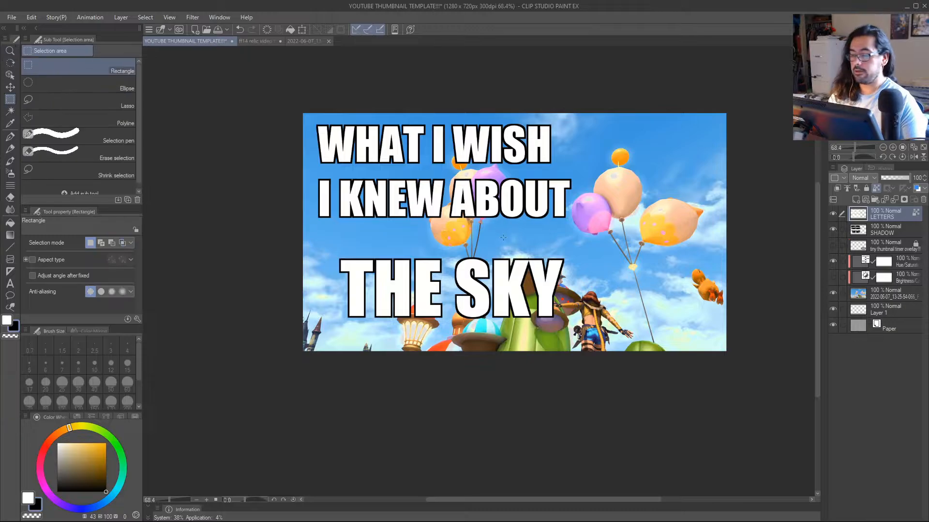
click(105, 443)
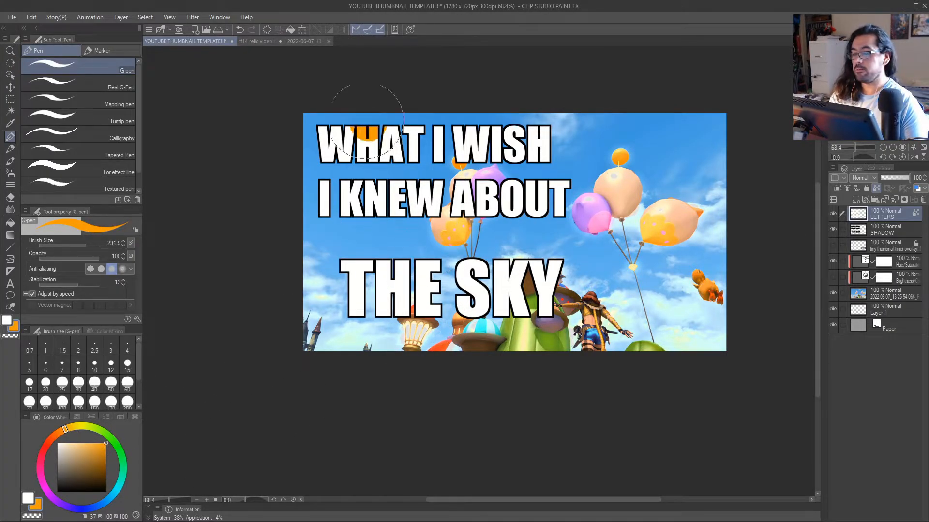
drag(338, 170, 548, 189)
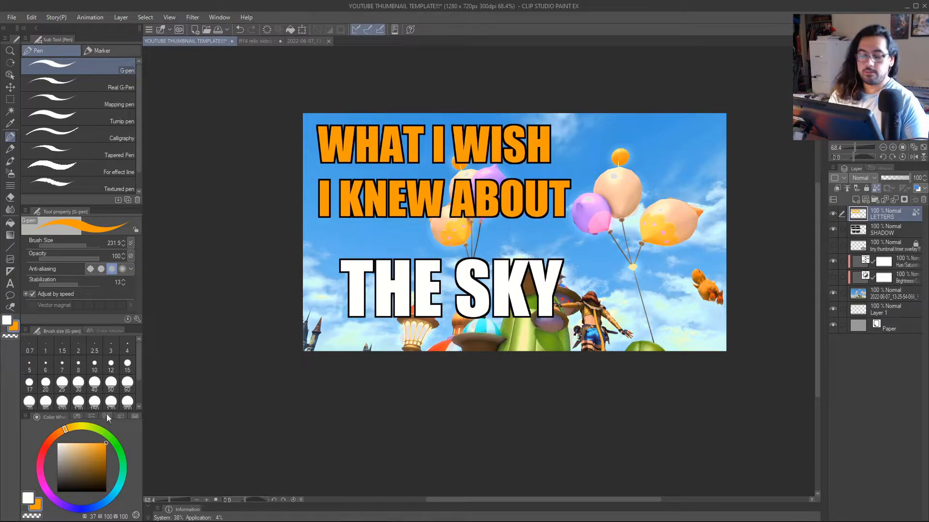
Repaint "WHAT I WISH I KNEW ABOUT" on the LETTERS layer light yellow with hue 46 and saturation 52.
click(82, 442)
click(72, 427)
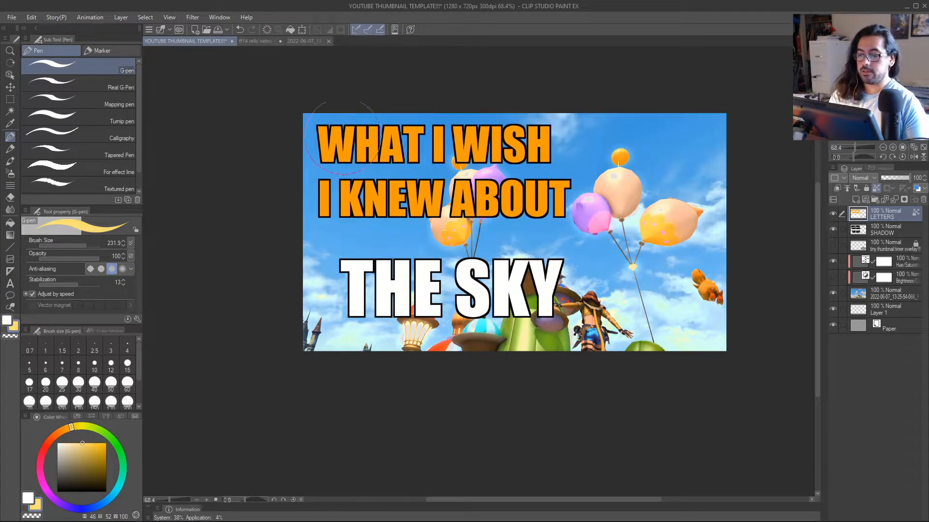
mouse_move(342, 151)
mouse_down()
mouse_move(374, 192)
mouse_move(528, 164)
mouse_move(545, 198)
mouse_up()
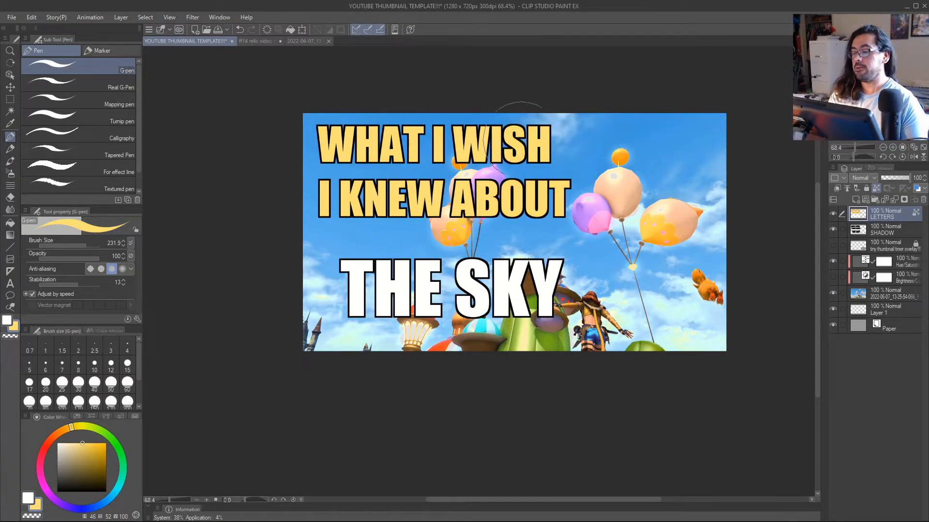
Try painting "THE SKY" on the LETTERS layer bright cyan with hue 177 and saturation 100, and undo the paint.
mouse_move(121, 485)
mouse_down()
mouse_move(129, 492)
mouse_move(121, 488)
mouse_up()
drag(100, 457, 107, 441)
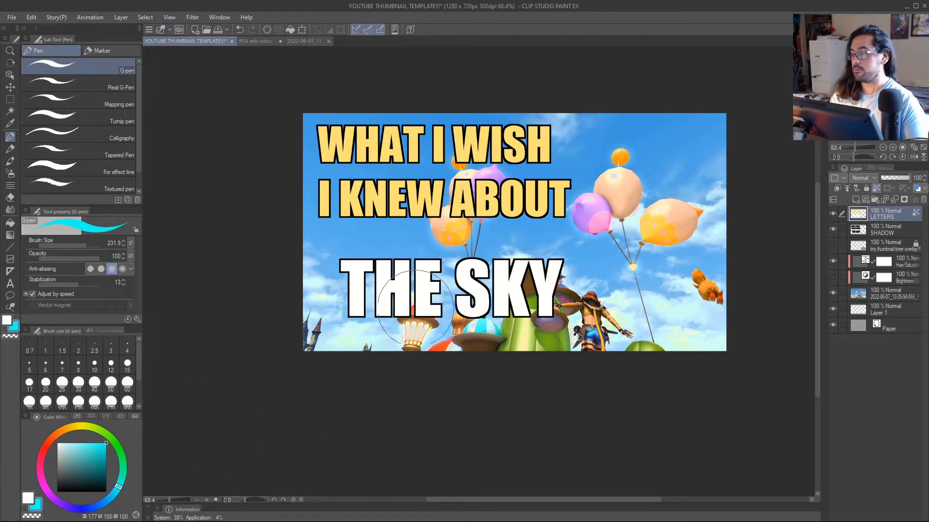
drag(338, 288, 561, 285)
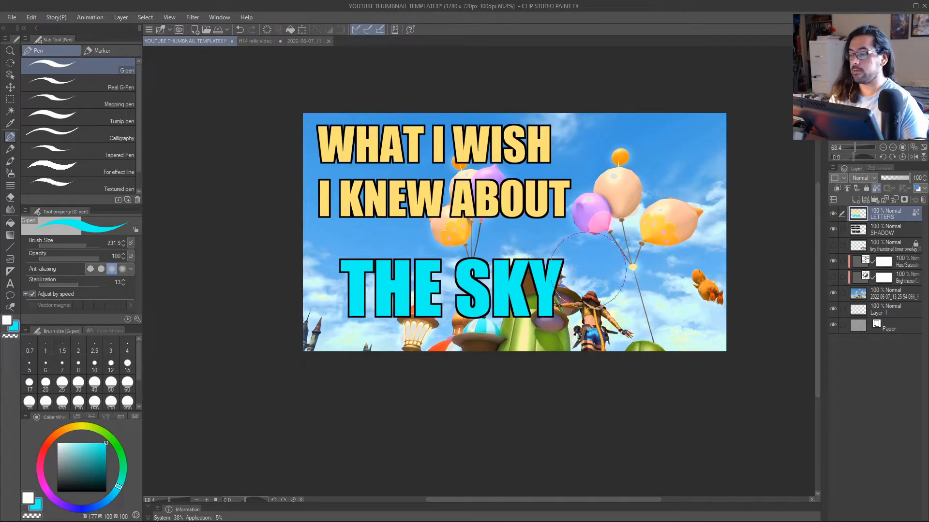
key(ctrl+z)
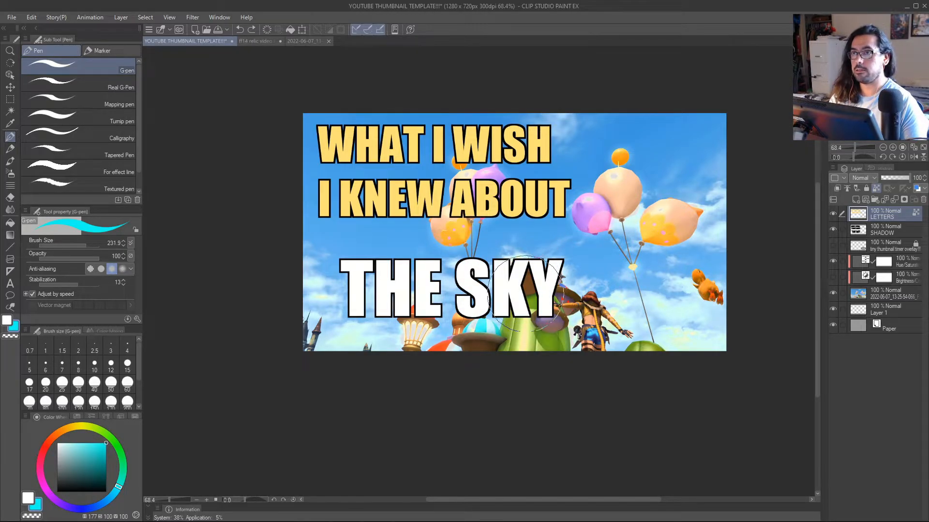
Sample a sky blue from the background image as the drawing colour and switch to the Eyedropper's display-colour mode.
alt+click(537, 236)
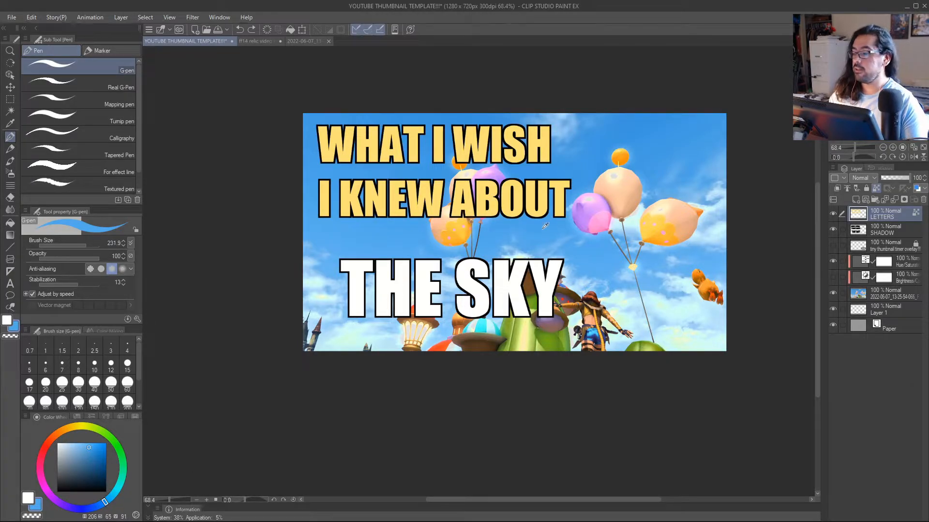
alt+click(606, 171)
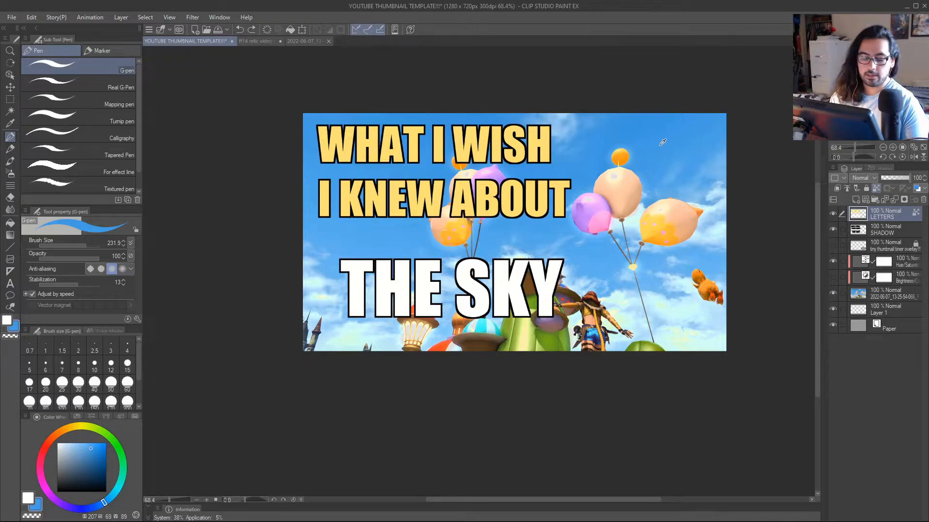
click(11, 124)
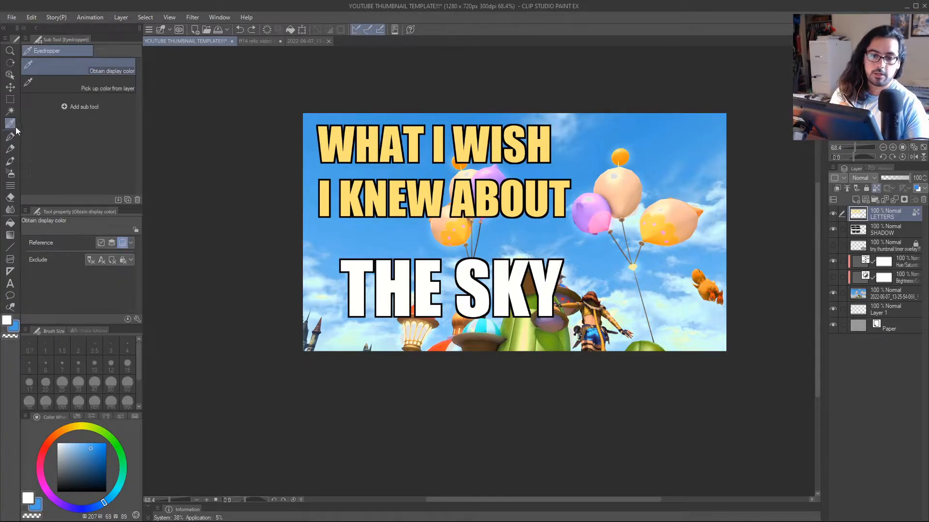
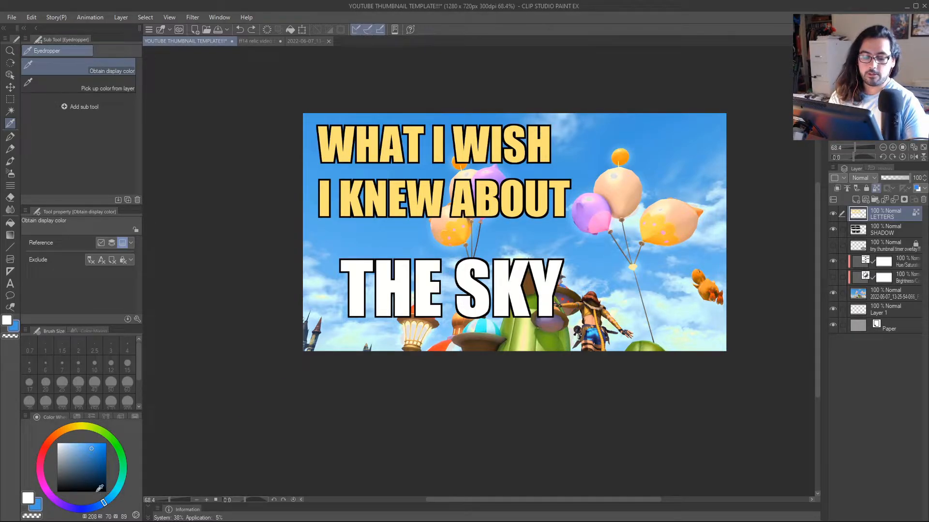
Fill all the lettering on the LETTERS layer with orange at hue 26, saturation 71 and brightness 100.
click(60, 435)
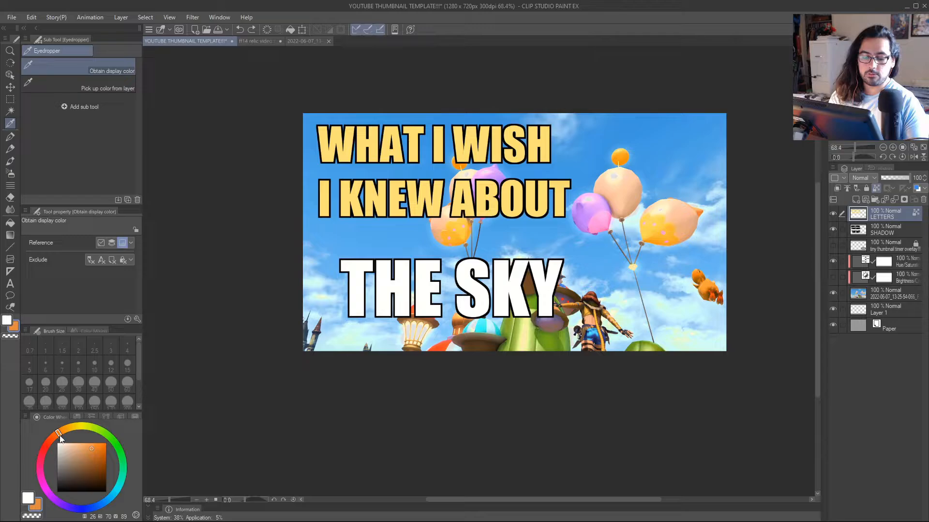
click(103, 442)
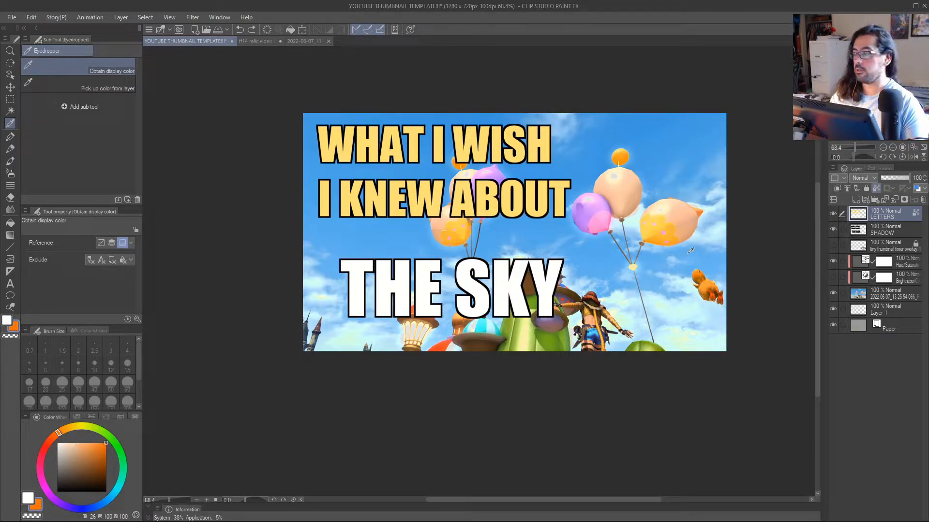
click(90, 442)
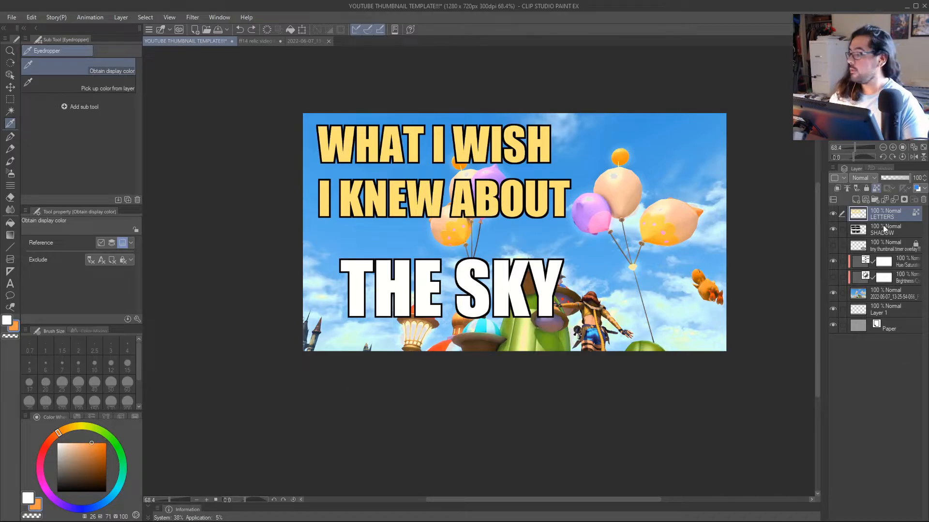
key(p)
key(g)
key(g)
click(561, 200)
click(552, 273)
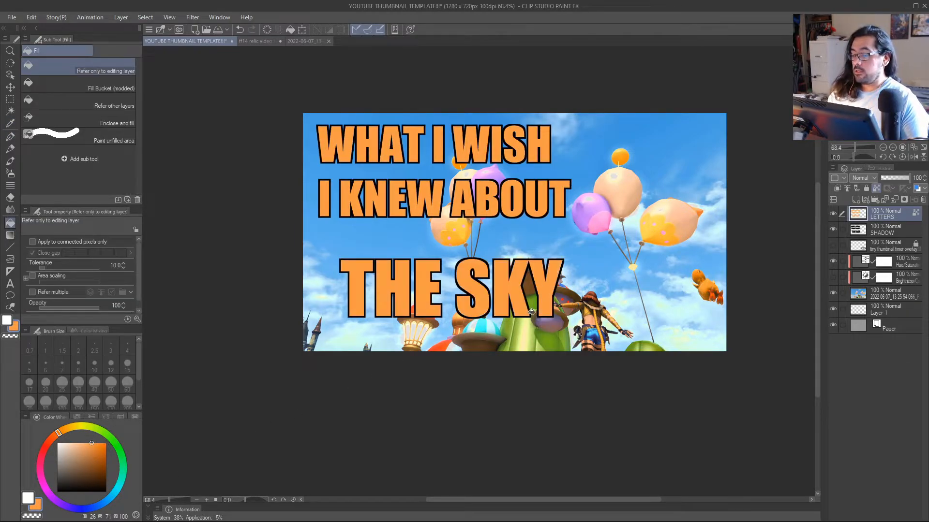
Try painting the lettering fully saturated orange (hue 26) with the G-pen at size 314.3, and undo the paint.
scroll(532, 312, down, 2)
key(p)
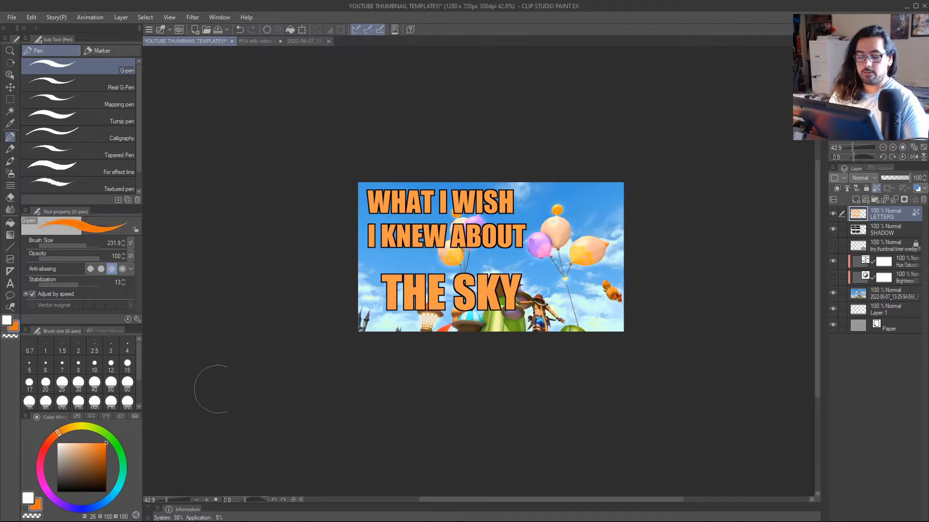
key(])
mouse_move(484, 300)
mouse_down()
mouse_move(508, 294)
mouse_move(409, 310)
mouse_move(466, 187)
mouse_move(398, 186)
mouse_up()
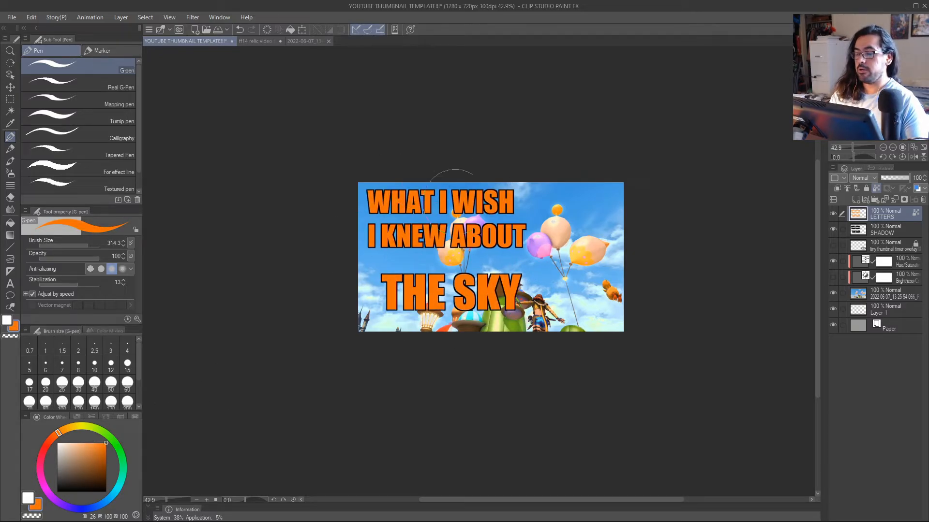
drag(535, 272, 543, 321)
key(ctrl+z)
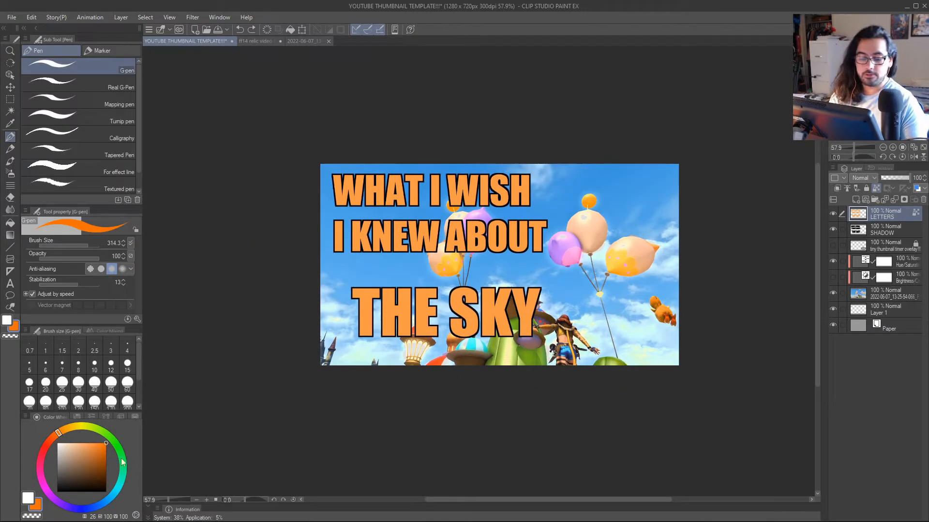
Fill all the lettering on the LETTERS layer with white.
key(x)
key(g)
key(g)
click(534, 294)
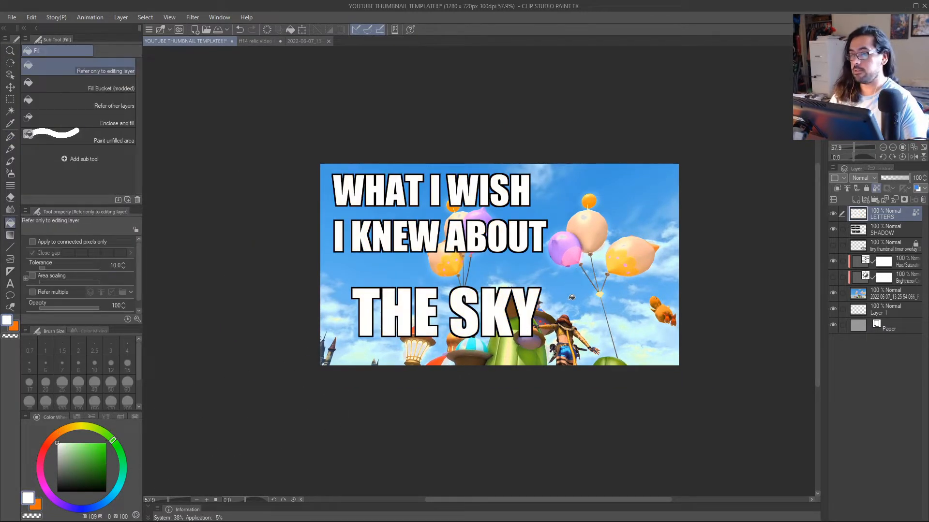
drag(551, 293, 553, 327)
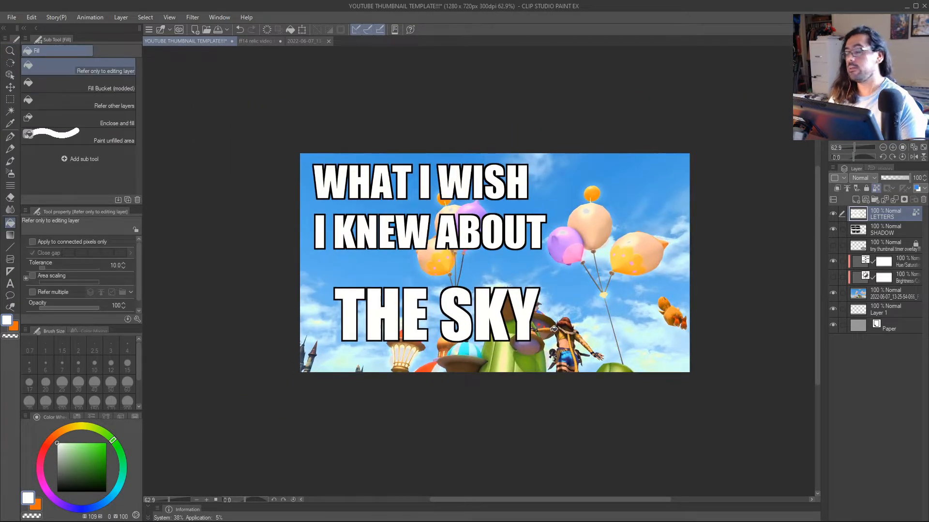
drag(546, 283, 573, 286)
Create a new layer above LETTERS and clip it to the layer below.
key(p)
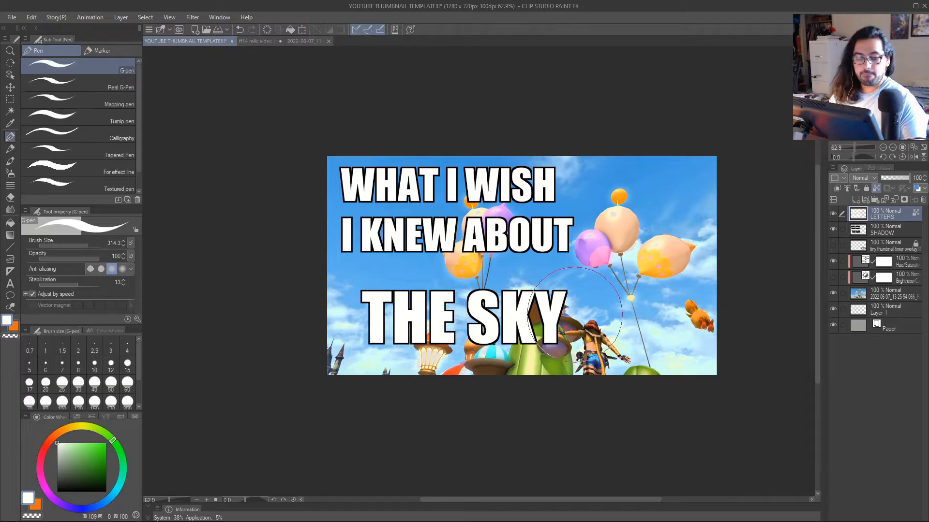
key(ctrl+shift+n)
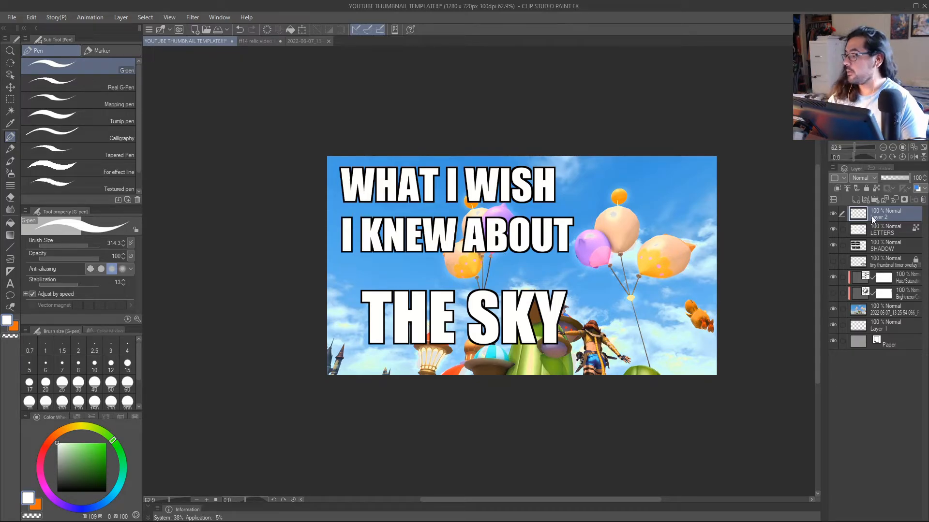
click(838, 188)
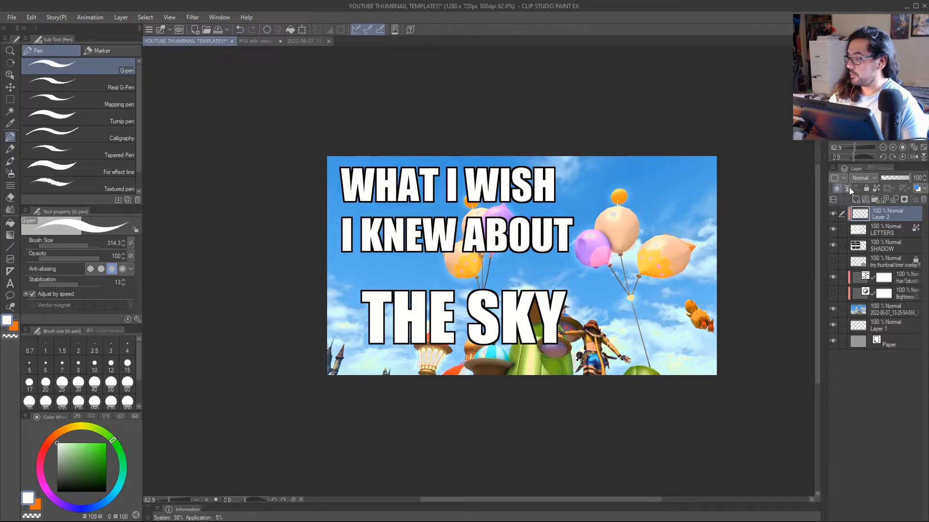
Choose the Soft airbrush with a pale blue at hue 219, saturation 15 and brightness 83, and black as the secondary colour.
key(b)
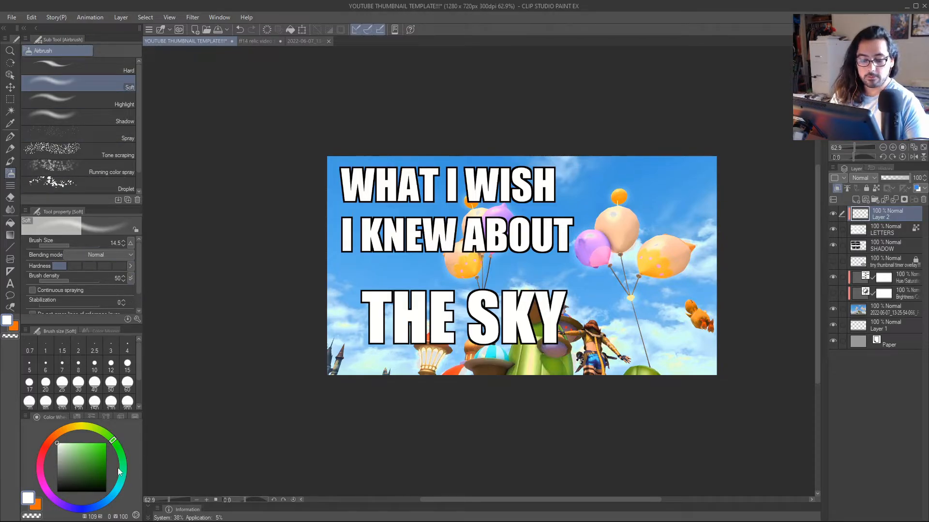
key(x)
drag(103, 485, 112, 490)
key(x)
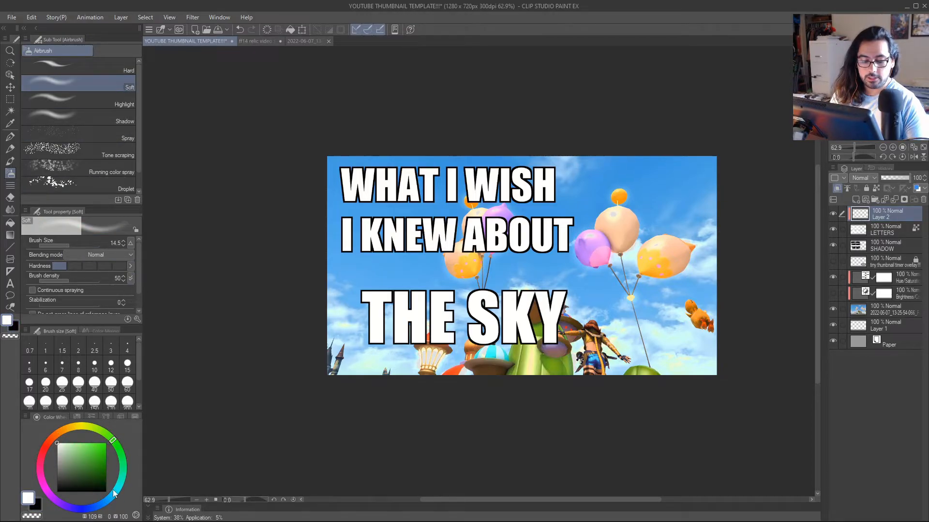
click(65, 447)
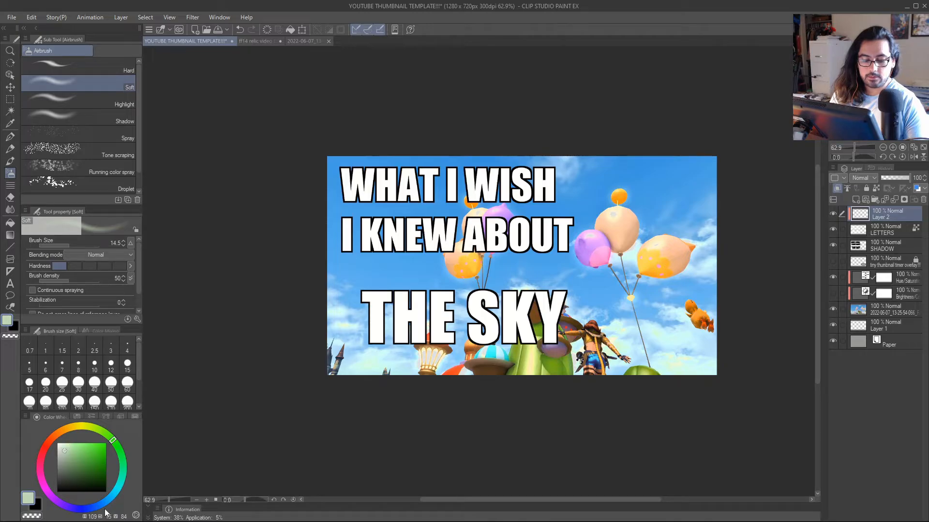
drag(105, 512, 97, 510)
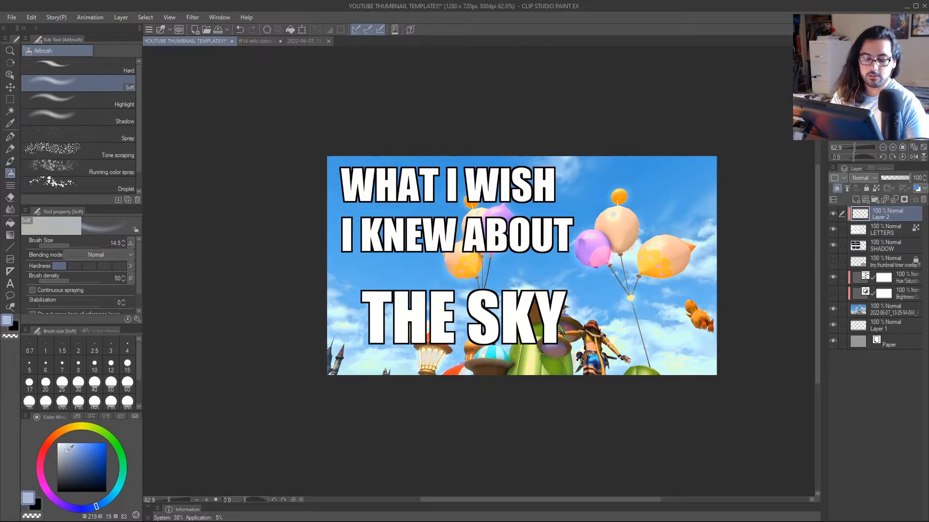
drag(68, 449, 67, 449)
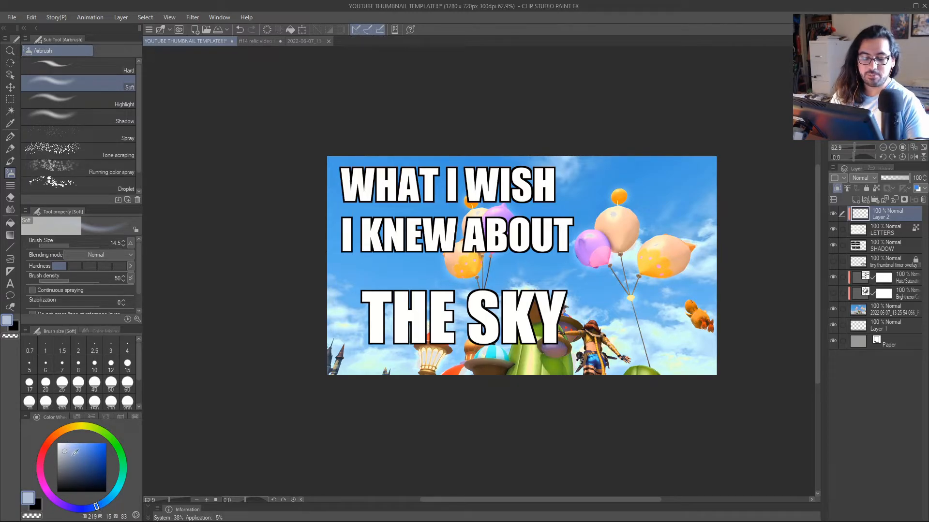
Airbrush pale blue shading at brush size 61.7 along the lower halves of "WHAT I WISH" and "I KNEW ABOUT" on the clipped layer.
ctrl+click(462, 256)
drag(460, 256, 483, 269)
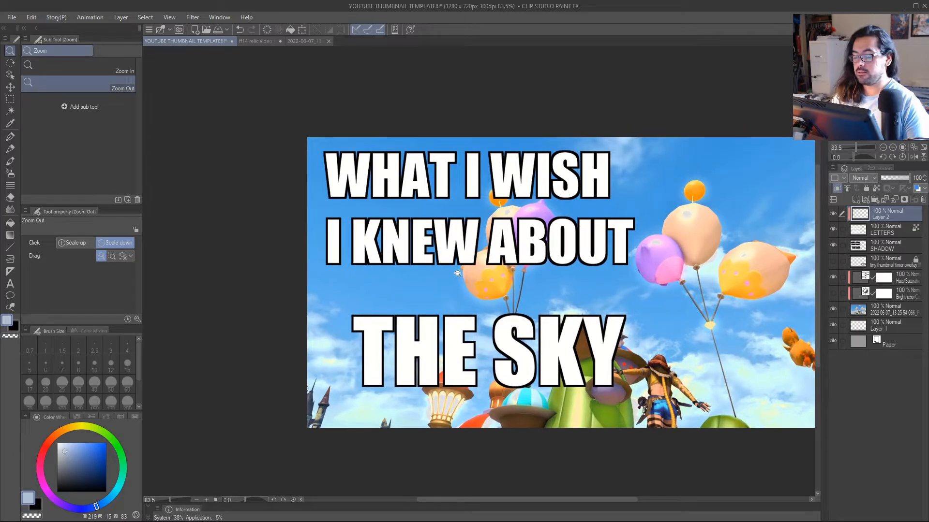
alt+click(461, 278)
drag(417, 227, 440, 227)
drag(413, 232, 427, 232)
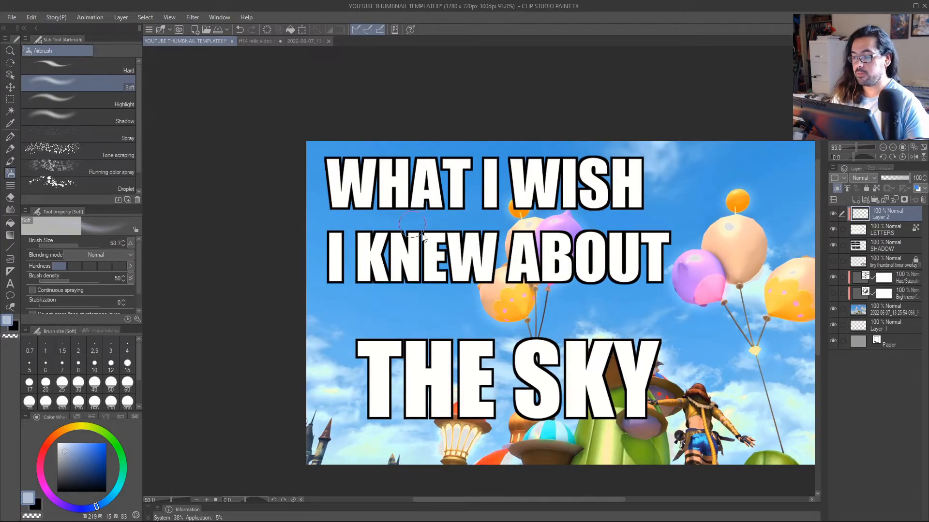
mouse_move(339, 200)
mouse_down()
mouse_move(413, 201)
mouse_move(389, 207)
mouse_move(384, 199)
mouse_move(603, 203)
mouse_move(347, 207)
mouse_move(661, 205)
mouse_move(325, 200)
mouse_move(427, 201)
mouse_up()
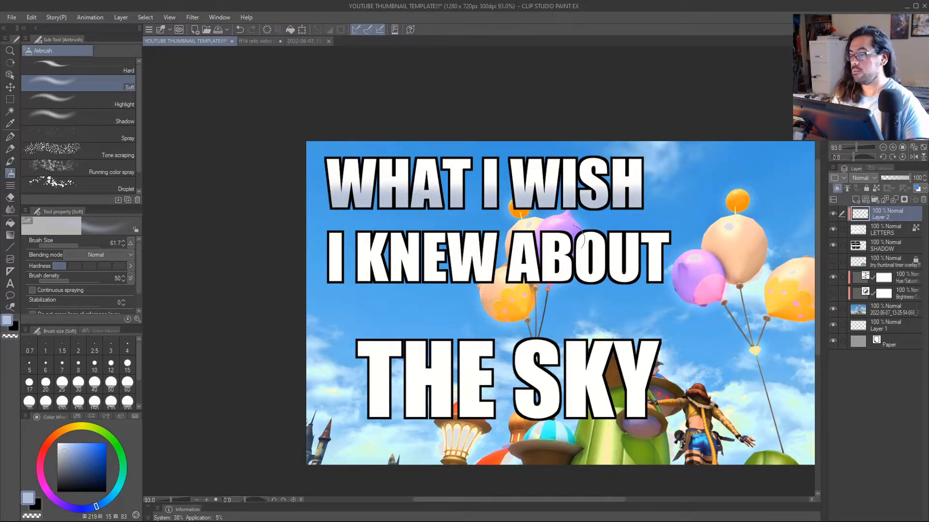
mouse_move(344, 277)
mouse_down()
mouse_move(624, 273)
mouse_move(325, 273)
mouse_move(588, 264)
mouse_move(408, 283)
mouse_up()
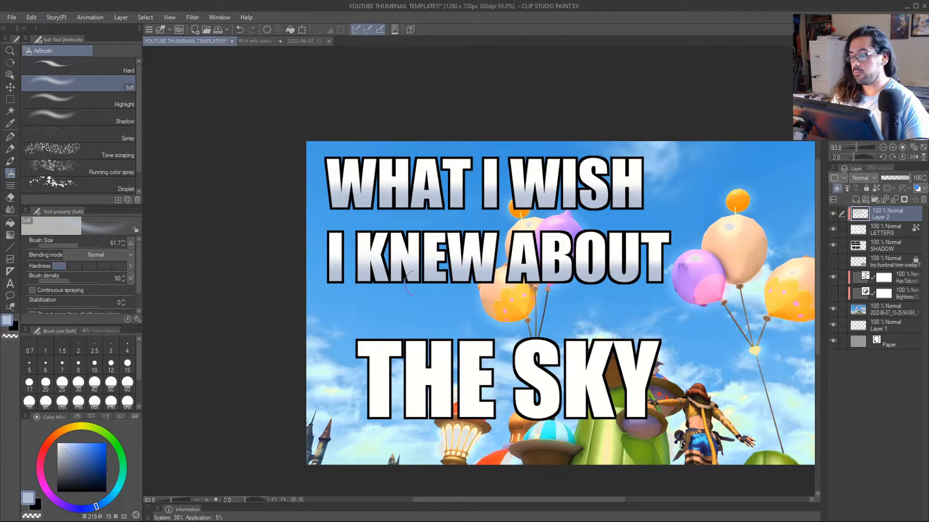
Check the shaded lettering with the background image hidden and shown again, and hide the shading layer.
key(alt+space)
click(500, 297)
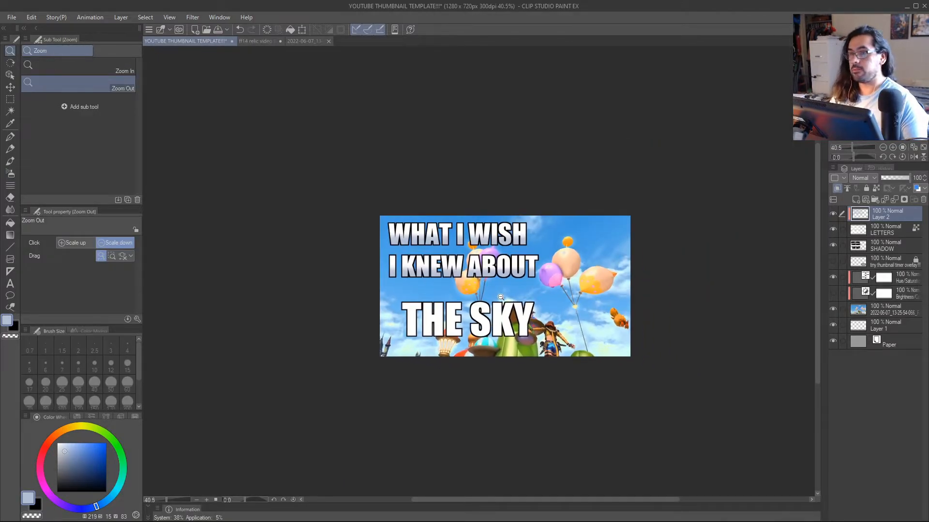
scroll(500, 297, up, 2)
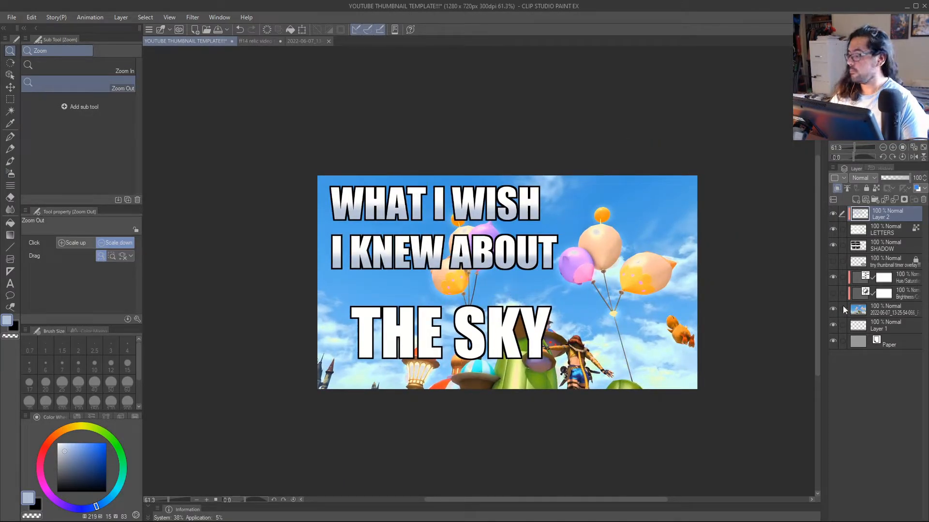
click(833, 310)
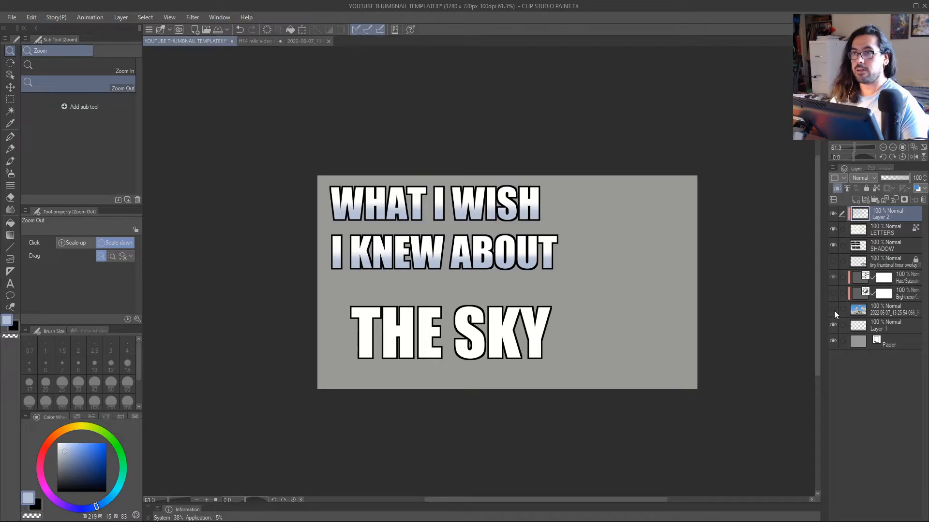
click(833, 309)
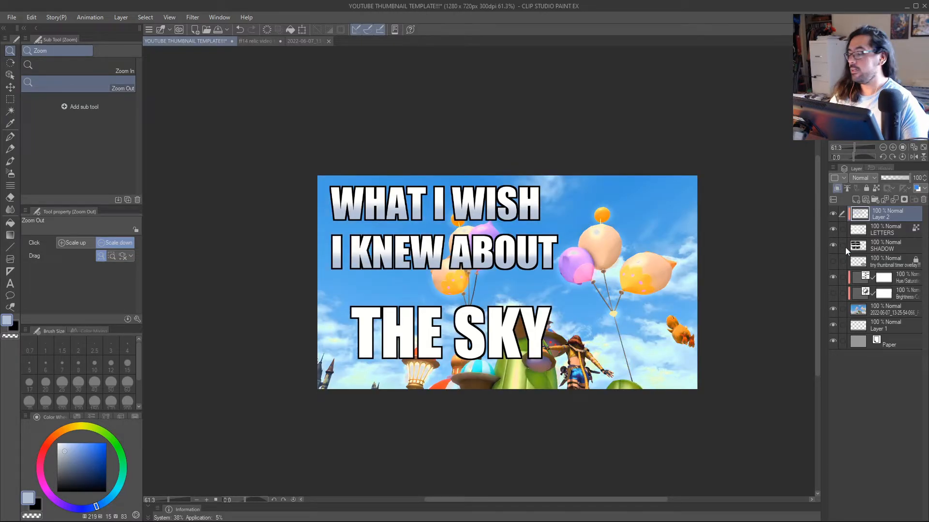
click(833, 215)
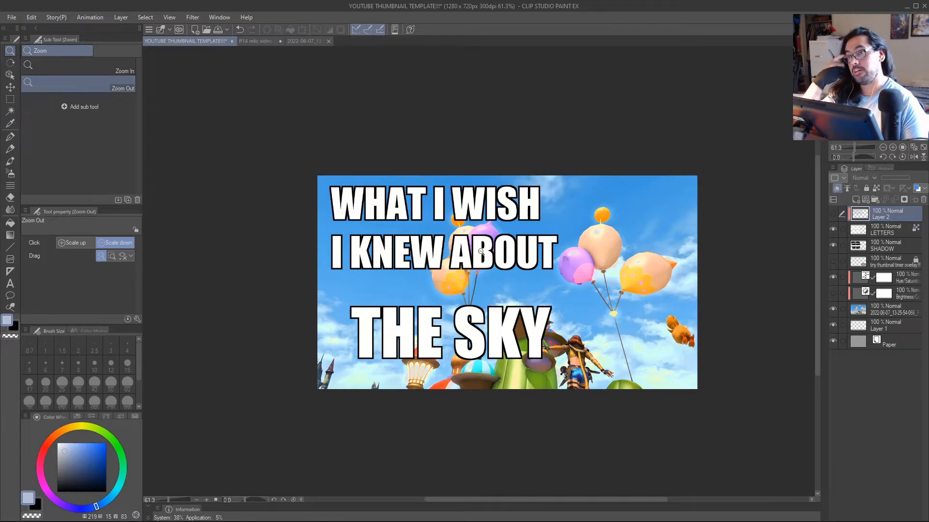
scroll(543, 256, up, 1)
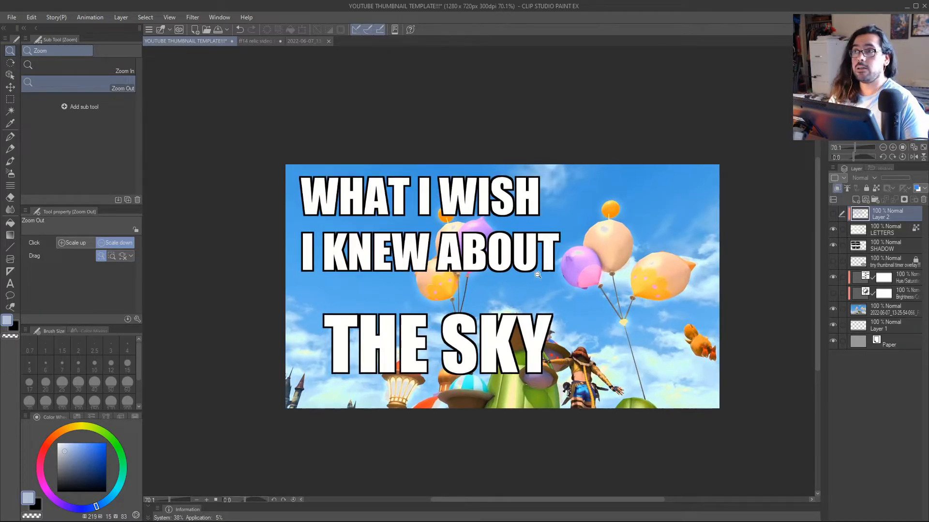
click(543, 324)
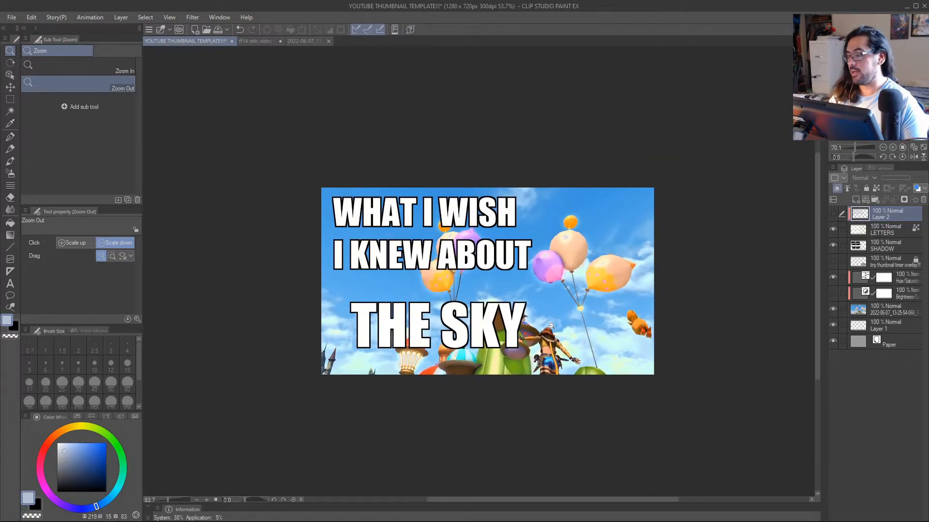
Select the LETTERS and SHADOW layers together, try enlarging all the lettering to 119%, and cancel the transformation.
click(883, 233)
ctrl+click(884, 248)
key(ctrl+t)
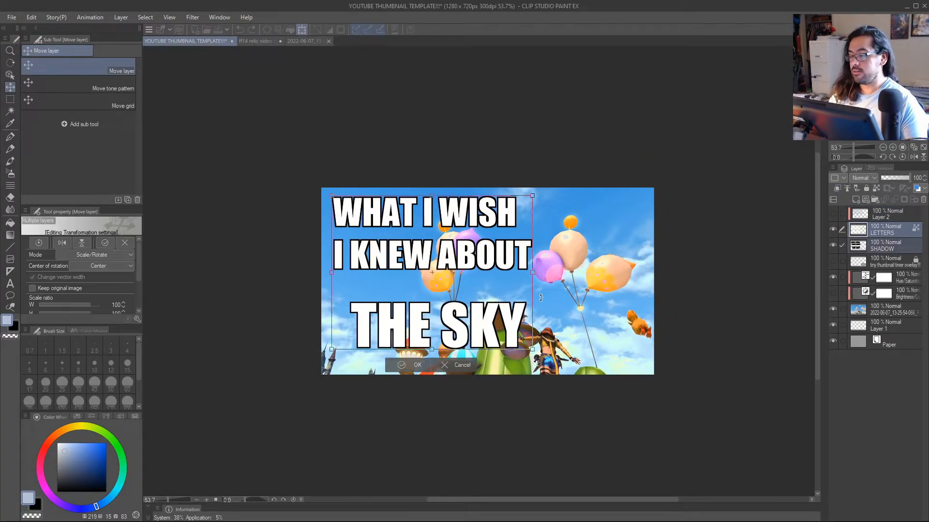
drag(546, 274, 570, 282)
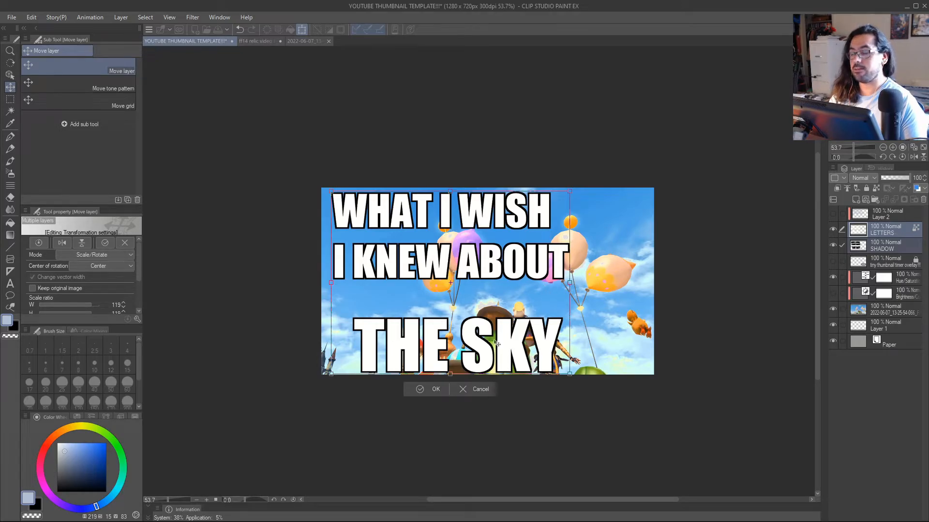
click(480, 389)
Make a rectangular selection around "THE SKY" across the LETTERS and SHADOW layers.
scroll(486, 322, up, 1)
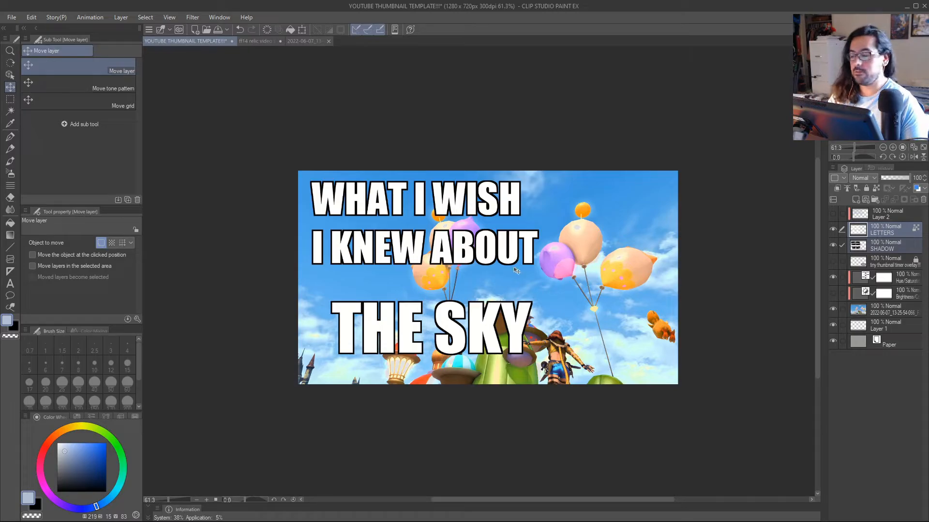
key(alt+space)
mouse_move(501, 272)
mouse_down()
mouse_move(508, 285)
mouse_move(482, 294)
mouse_move(513, 290)
mouse_up()
key(alt+space)
drag(314, 245, 515, 317)
Try enlarging the selected "THE SKY" to 133%, and undo both the deselection and the enlargement.
key(ctrl+t)
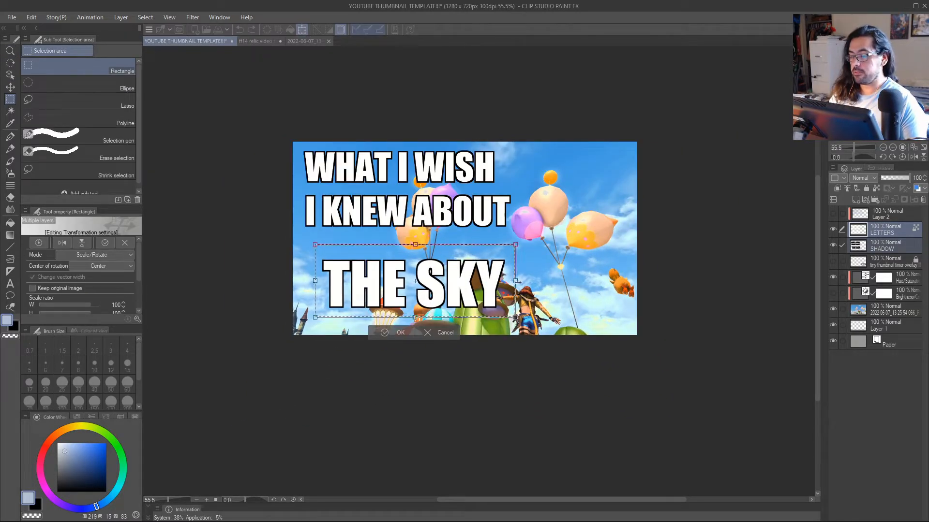
drag(516, 281, 532, 300)
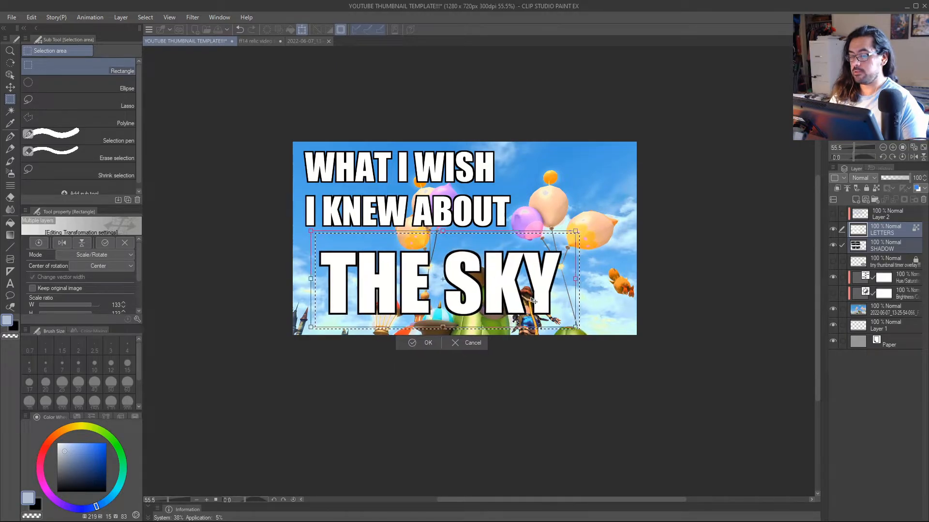
click(426, 343)
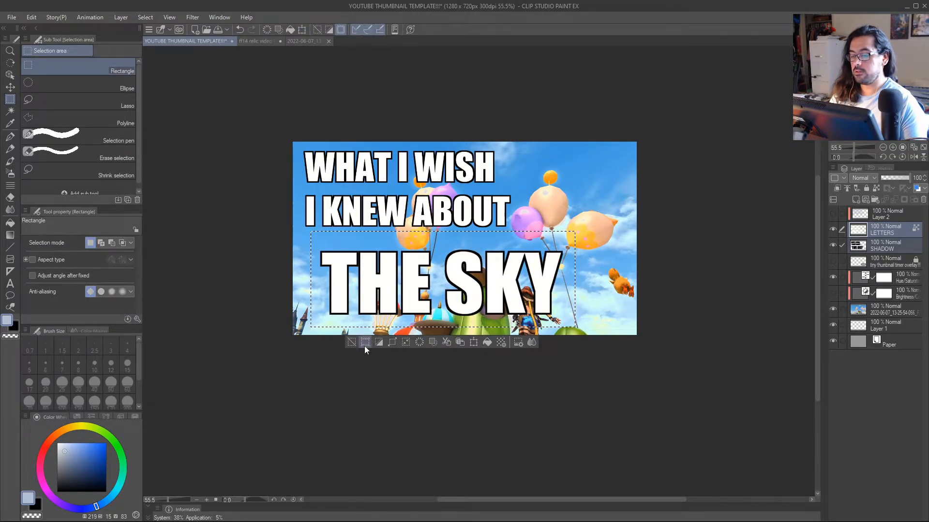
click(352, 343)
key(ctrl+z)
key(ctrl+z)
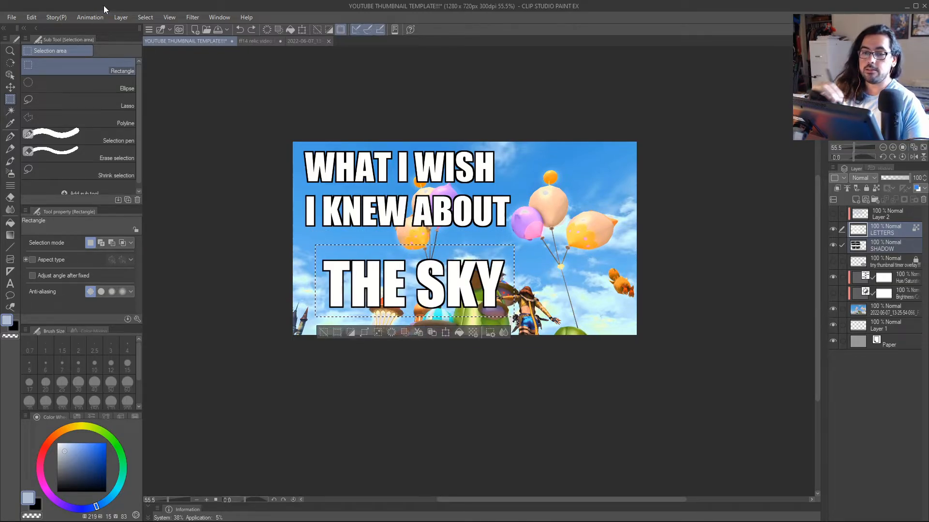
Enlarge the selected "THE SKY" with Scale/Rotate, shift it up and to the right, apply the transformation and deselect.
click(33, 20)
mouse_move(165, 262)
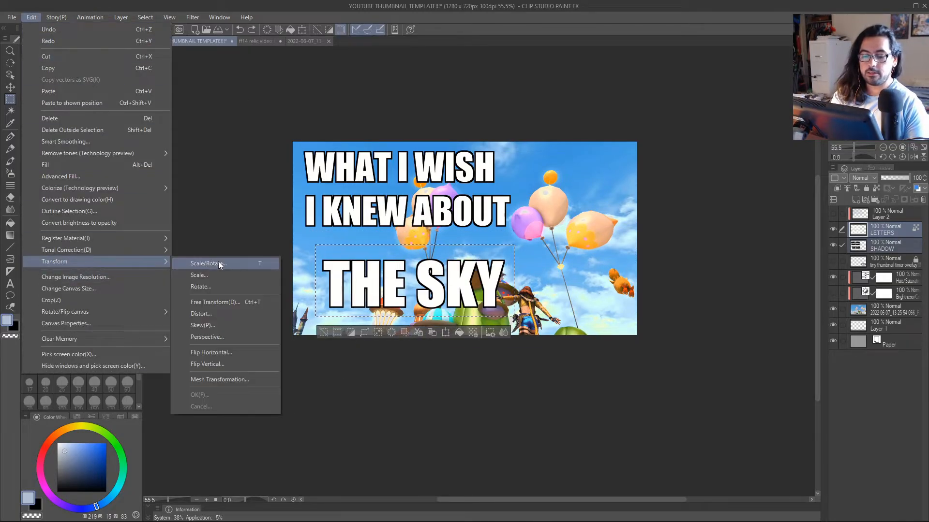
click(243, 263)
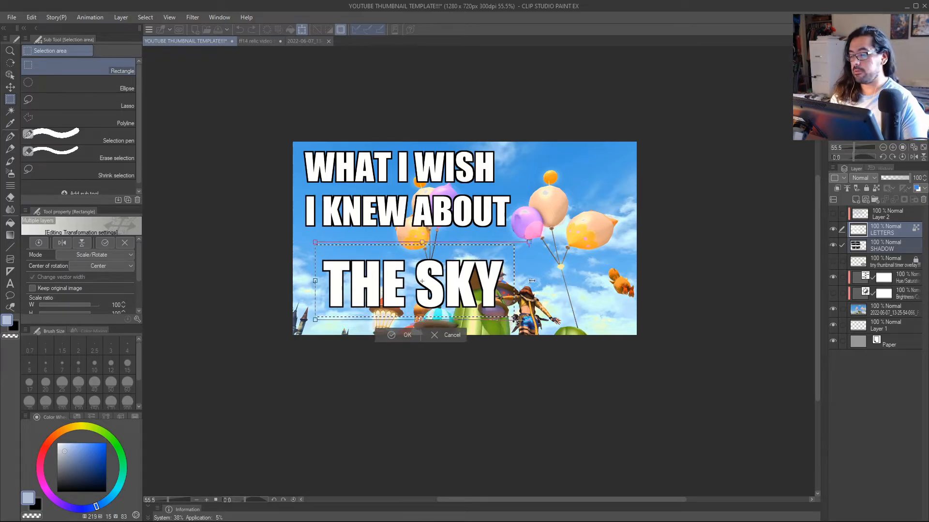
drag(568, 277, 568, 277)
drag(483, 290, 521, 232)
click(428, 343)
click(359, 342)
key(slash)
key(m)
key(slash)
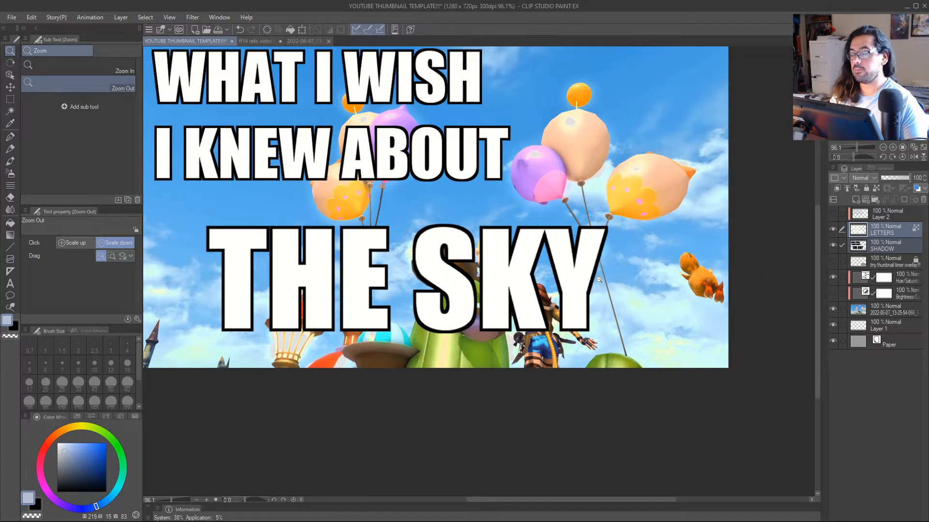
mouse_move(584, 299)
mouse_down()
mouse_move(534, 285)
mouse_move(588, 309)
mouse_up()
drag(575, 317, 533, 306)
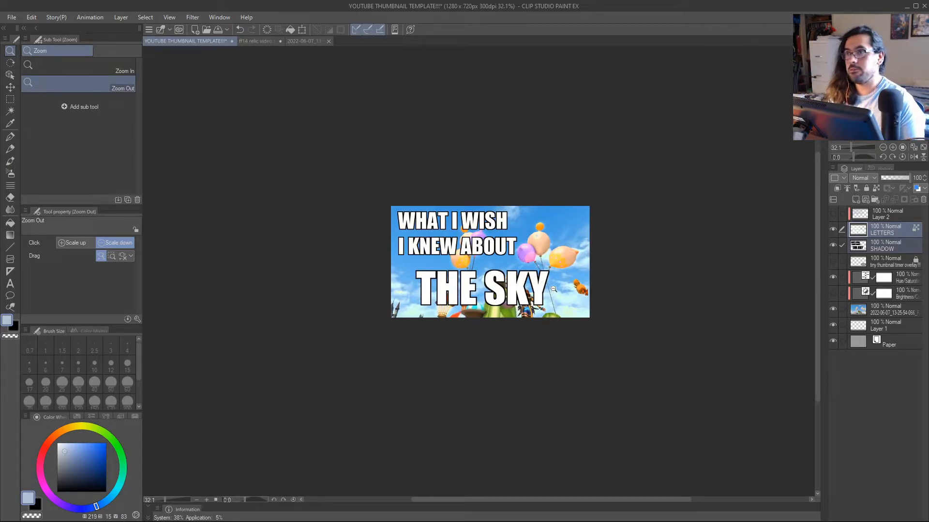
mouse_move(553, 289)
mouse_down()
mouse_move(553, 302)
mouse_move(568, 302)
mouse_move(565, 286)
mouse_up()
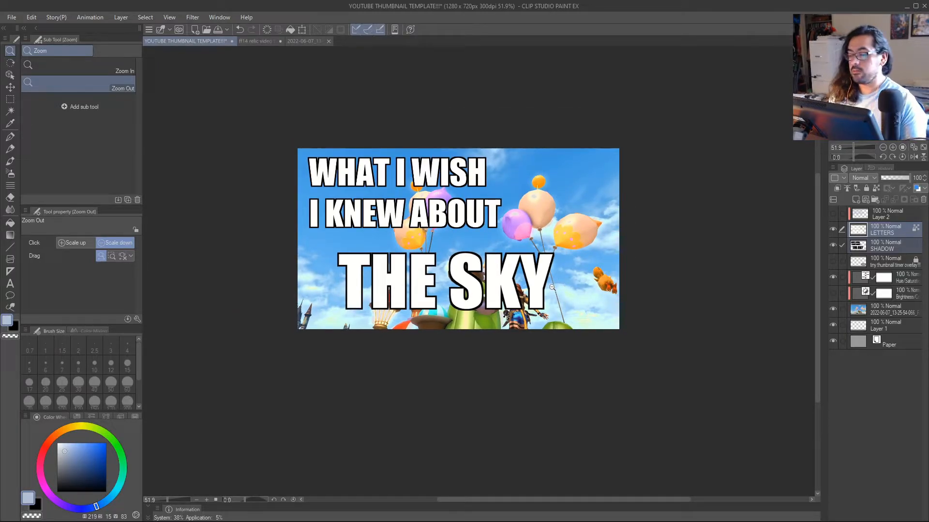
Paint "THE SKY" on the LETTERS layer amber (H 44, S 100, V 100) with the G-pen at a smaller brush size of 217.4.
key(p)
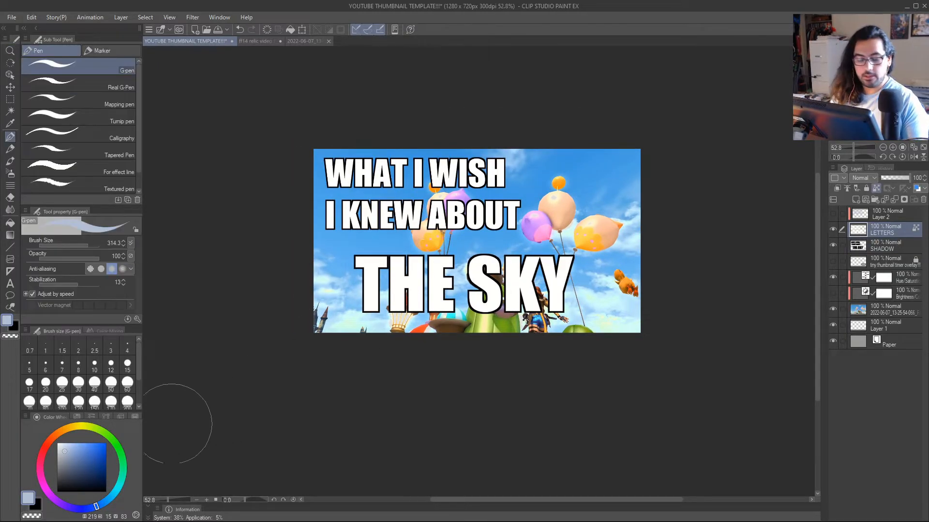
click(70, 428)
click(106, 443)
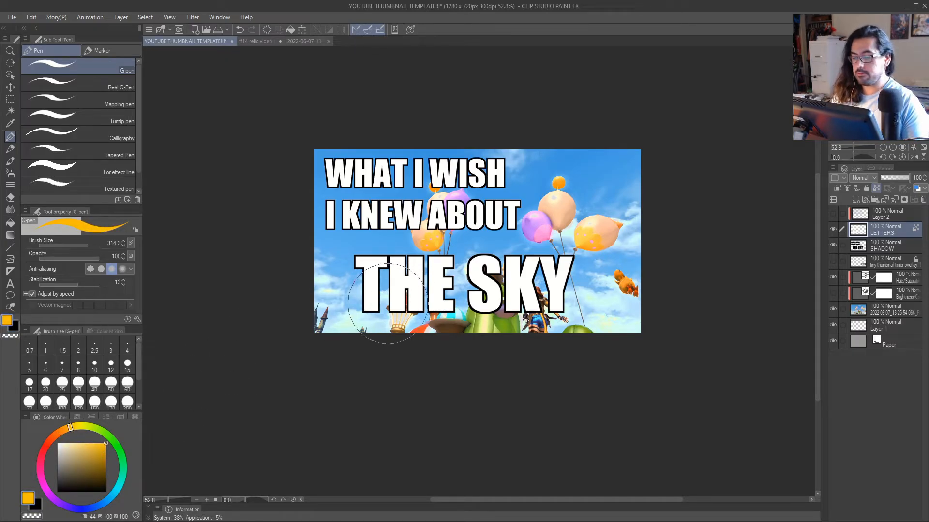
key(bracketleft)
mouse_move(372, 286)
mouse_down()
mouse_move(365, 305)
mouse_move(486, 270)
mouse_move(605, 271)
mouse_up()
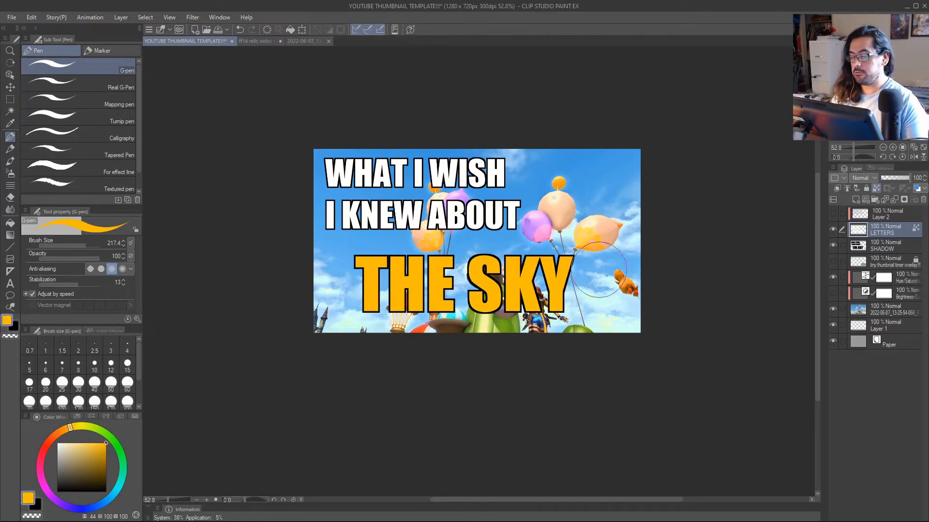
Try repainting "THE SKY" in a paler yellow (H 44, S 78, V 100) and in a light orange.
mouse_move(71, 427)
mouse_down()
mouse_move(94, 437)
mouse_move(70, 428)
mouse_up()
click(94, 443)
click(95, 443)
mouse_move(436, 285)
mouse_down()
mouse_move(385, 266)
mouse_move(406, 266)
mouse_move(485, 320)
mouse_up()
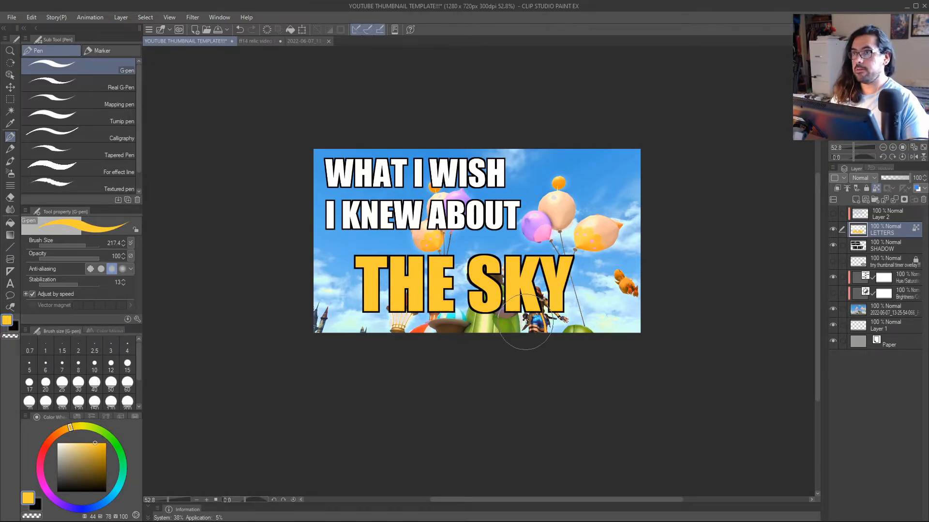
drag(68, 432, 60, 430)
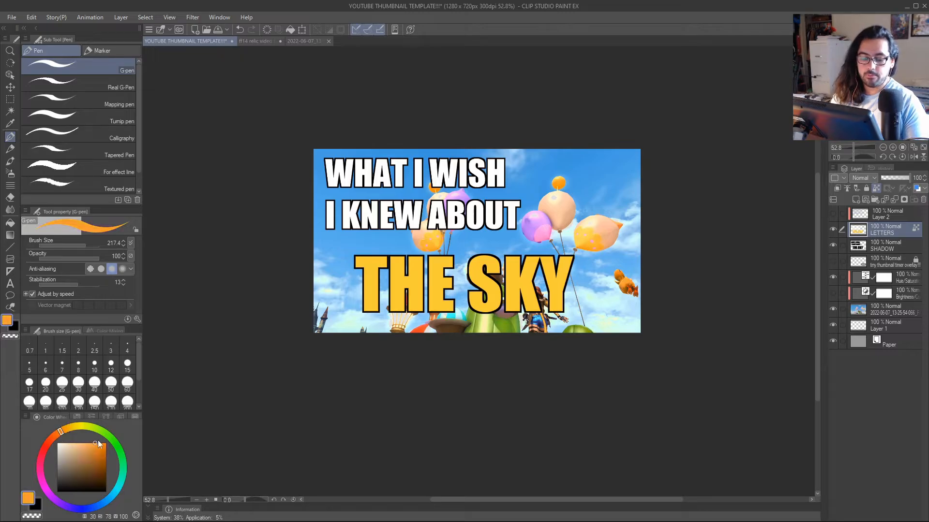
click(92, 443)
mouse_move(368, 302)
mouse_down()
mouse_move(367, 284)
mouse_move(484, 300)
mouse_move(527, 295)
mouse_up()
Repaint "THE SKY" in fully saturated amber (H 44, S 100, V 100).
click(98, 445)
mouse_move(98, 445)
mouse_down()
mouse_move(106, 429)
mouse_move(71, 429)
mouse_up()
mouse_move(434, 282)
mouse_down()
mouse_move(379, 261)
mouse_move(567, 289)
mouse_move(518, 309)
mouse_move(390, 309)
mouse_up()
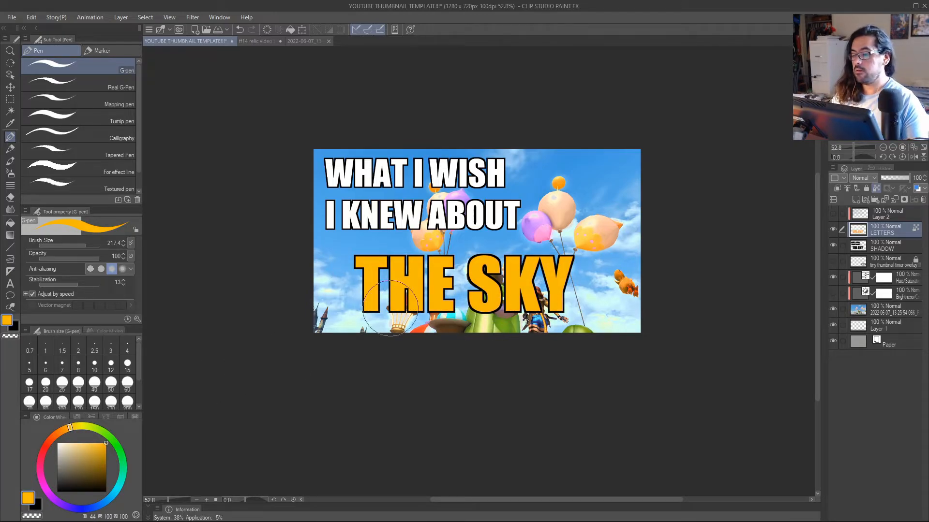
key(alt+space)
drag(456, 288, 445, 290)
drag(500, 306, 538, 291)
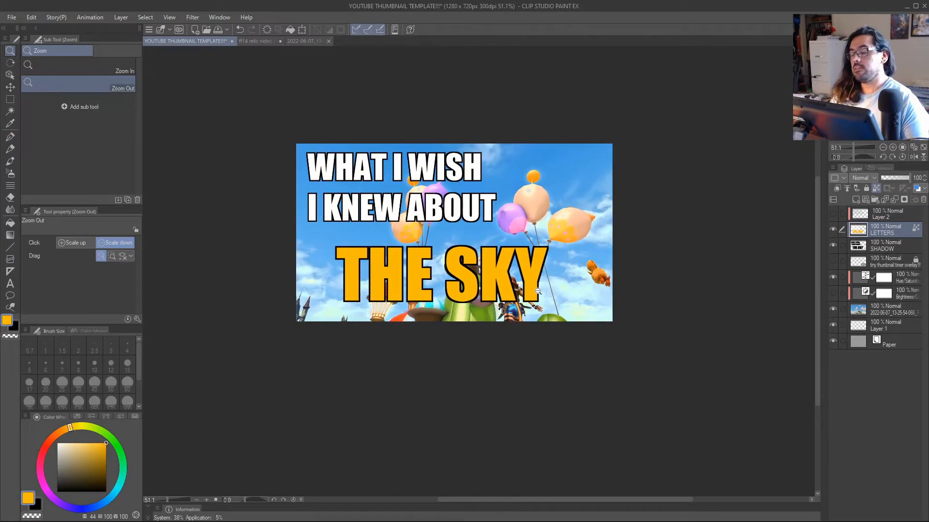
Add a new raster layer above Layer 2 and set its blending mode to Color.
click(878, 213)
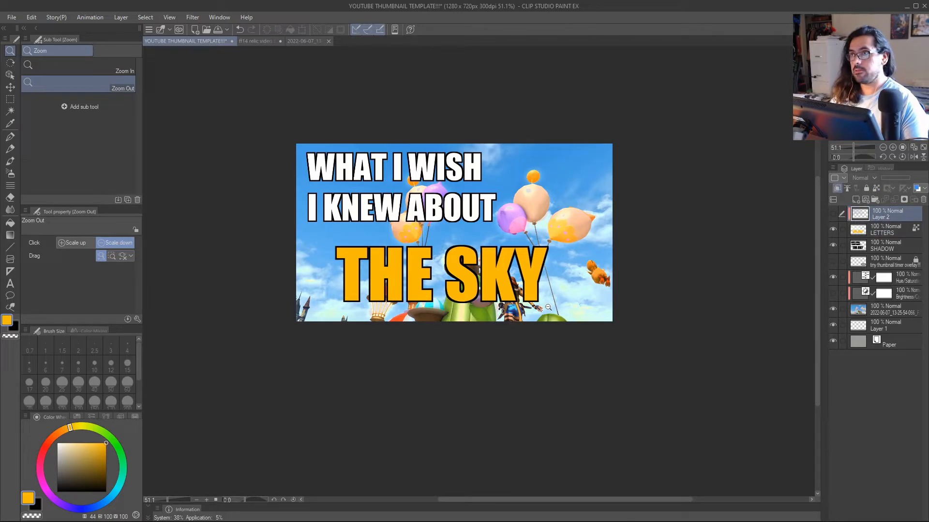
key(ctrl+shift+n)
mouse_move(495, 310)
mouse_down()
mouse_move(470, 315)
mouse_move(487, 327)
mouse_move(479, 310)
mouse_move(500, 301)
mouse_up()
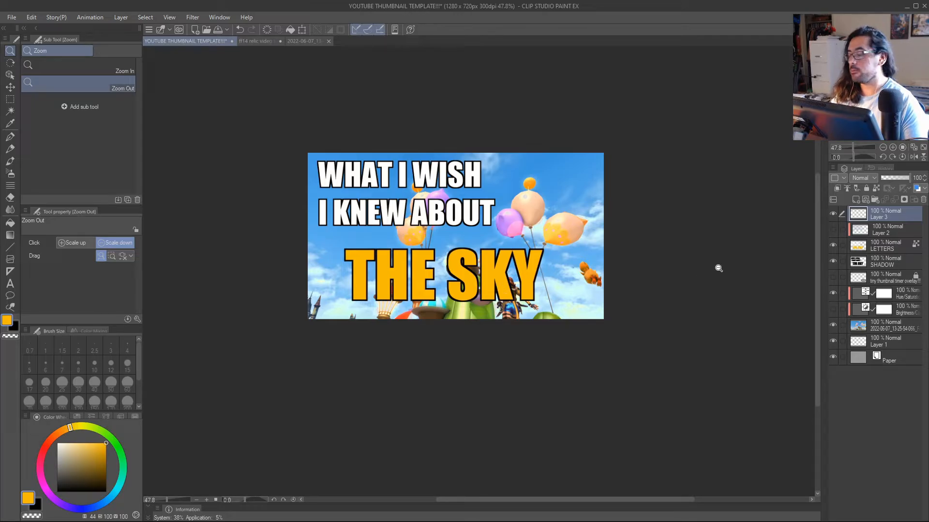
click(869, 179)
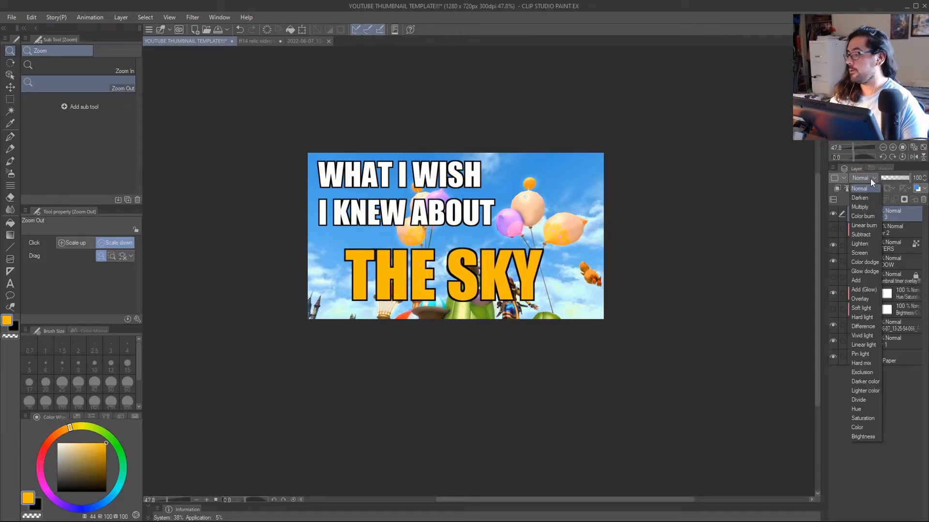
click(870, 179)
click(872, 178)
click(862, 428)
Fill the new Color layer entirely with black to turn the thumbnail greyscale.
key(x)
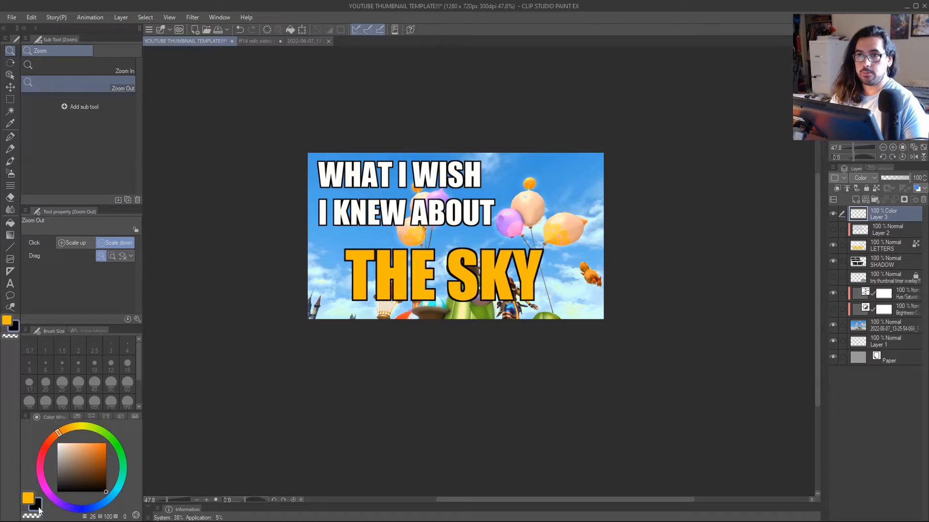
key(g)
key(g)
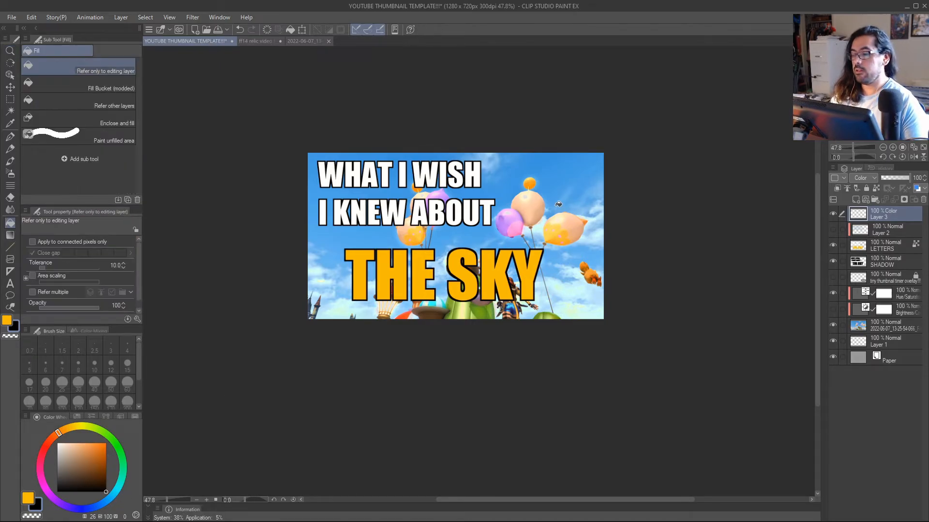
key(slash)
mouse_move(542, 221)
mouse_down()
mouse_move(529, 233)
mouse_move(549, 225)
mouse_up()
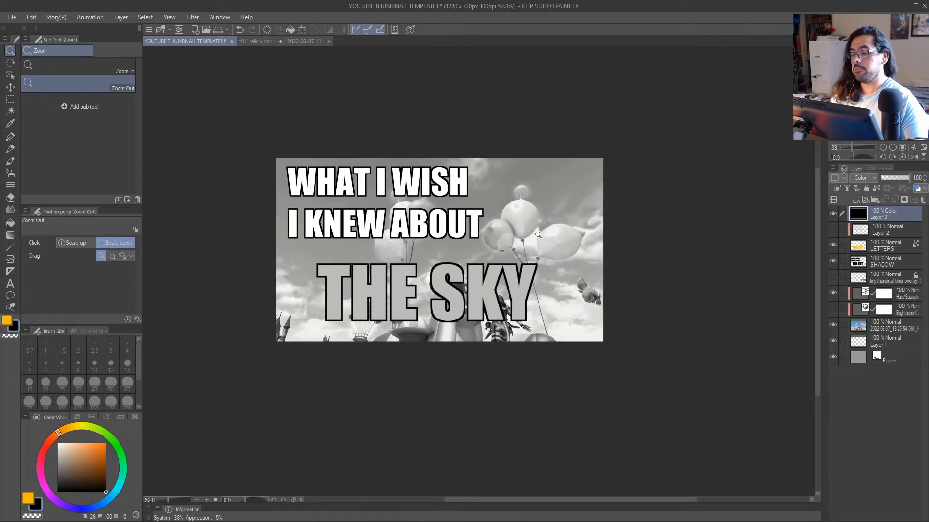
Compare the amber lettering's contrast in colour and greyscale by hiding and showing the black Color layer at different view sizes.
click(832, 216)
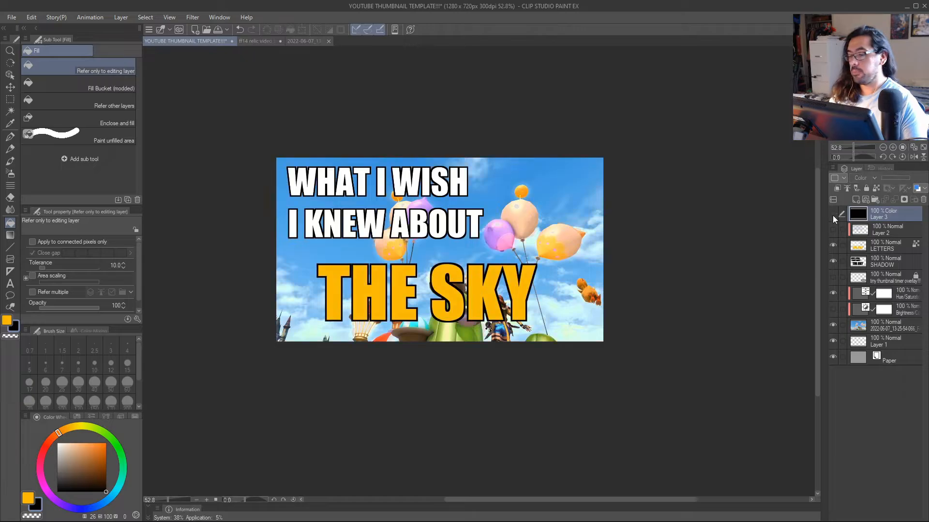
click(832, 216)
key(alt+space)
mouse_move(572, 286)
mouse_down()
mouse_move(538, 308)
mouse_move(586, 278)
mouse_up()
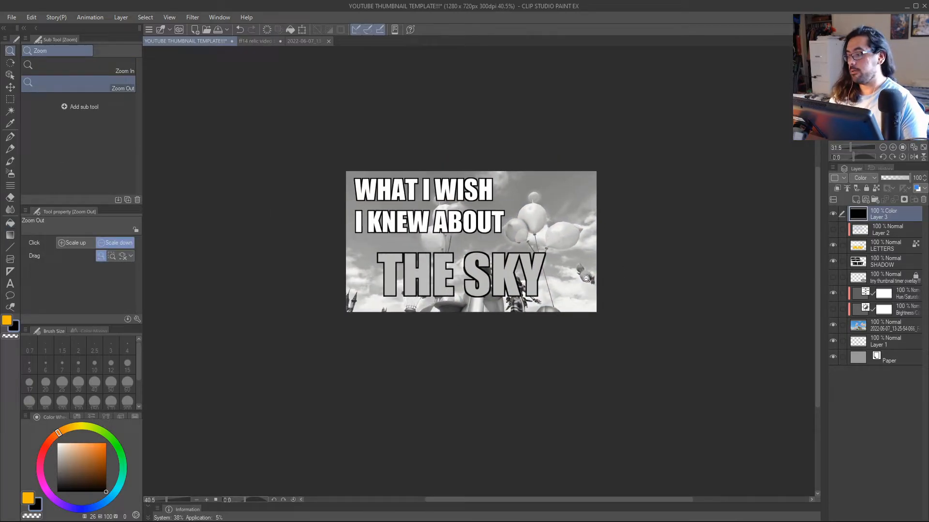
click(833, 215)
click(832, 216)
drag(686, 253, 524, 265)
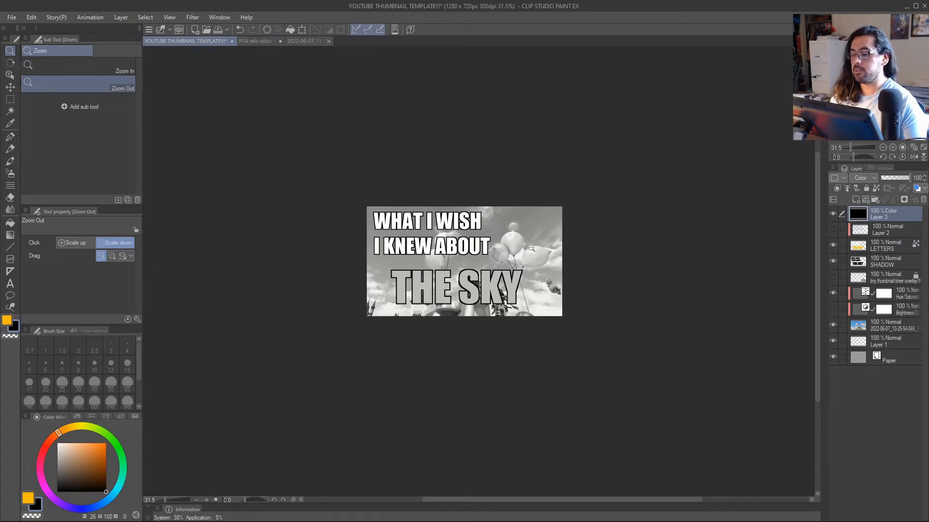
click(833, 214)
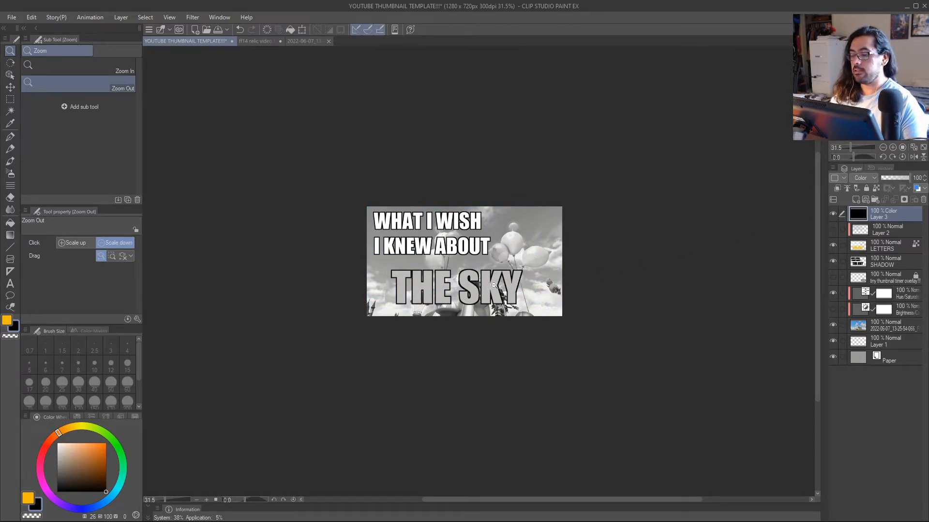
scroll(494, 285, up, 2)
Hide the black Color layer and paint "THE SKY" on the LETTERS layer dark orange (H 34, S 100, V 65) with the G-pen.
key(p)
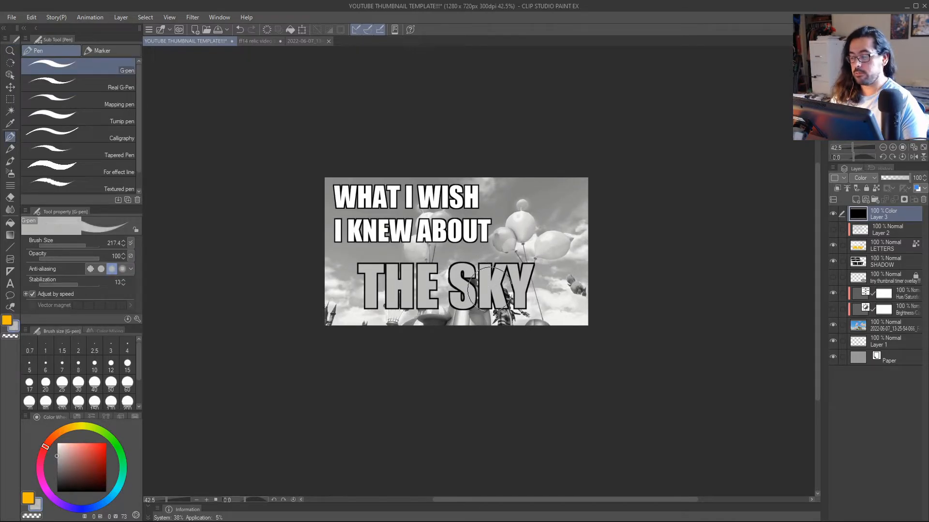
click(833, 215)
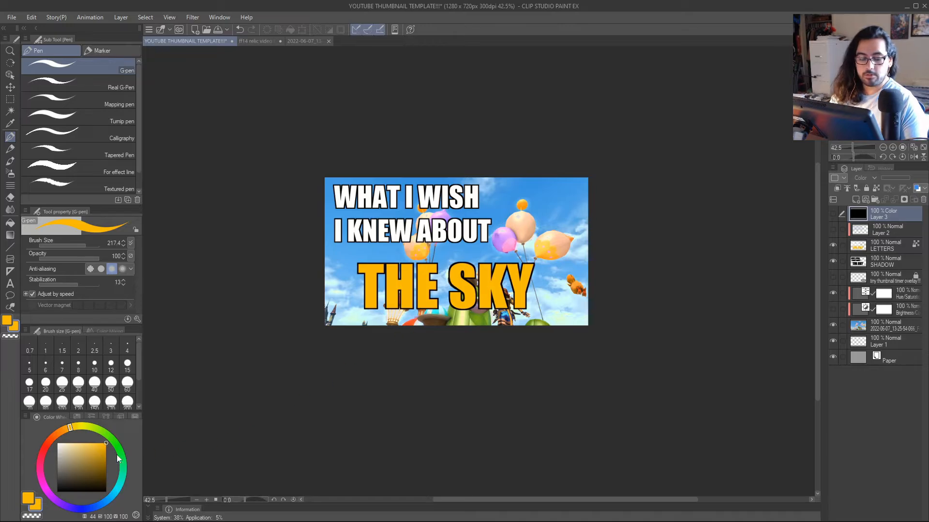
click(106, 460)
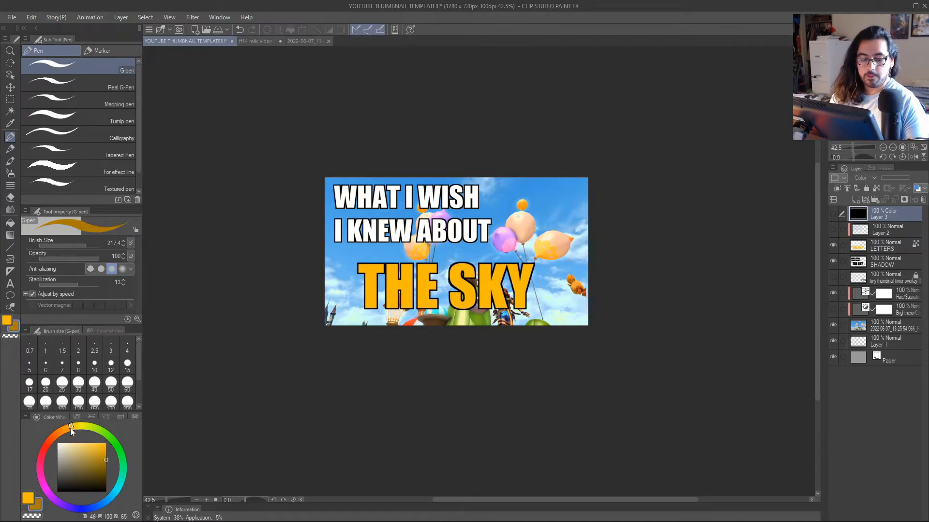
drag(71, 432, 63, 429)
click(887, 242)
mouse_move(600, 283)
mouse_down()
mouse_move(520, 299)
mouse_move(534, 272)
mouse_move(358, 283)
mouse_up()
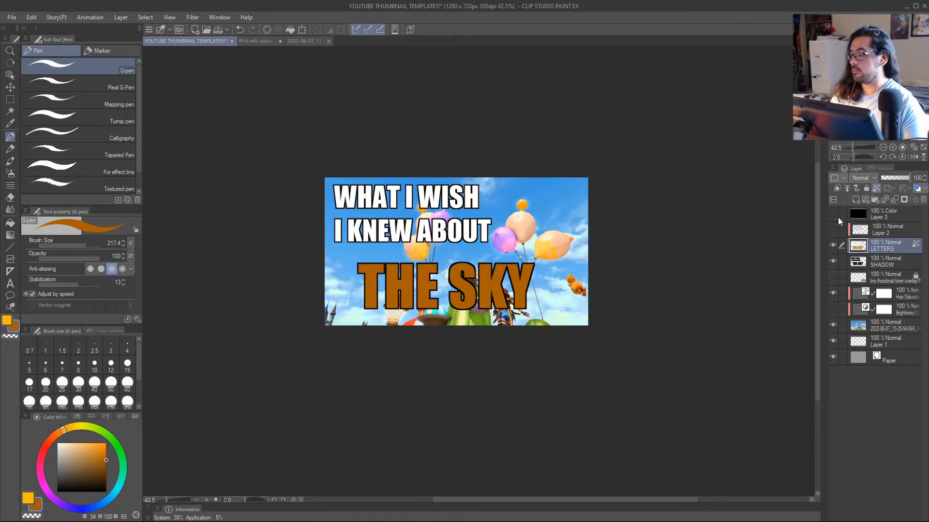
Check the dark orange lettering's contrast in greyscale by showing the black Color layer, and hide that layer again.
click(876, 214)
click(833, 213)
key(alt+space)
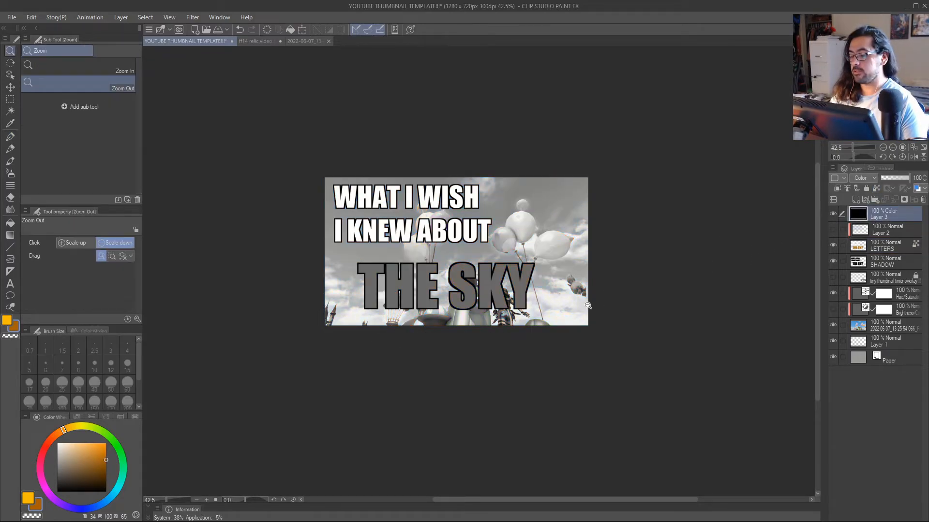
drag(578, 312, 529, 288)
scroll(495, 293, up, 5)
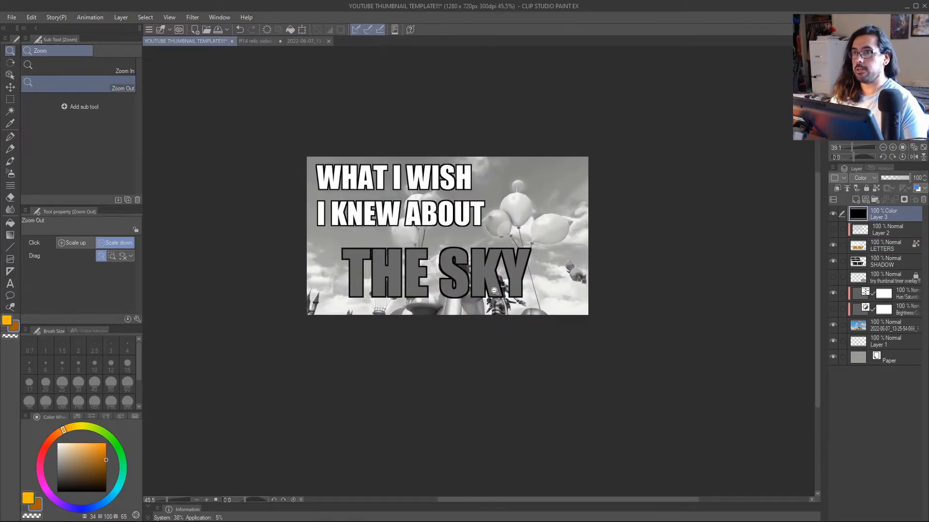
drag(508, 290, 480, 310)
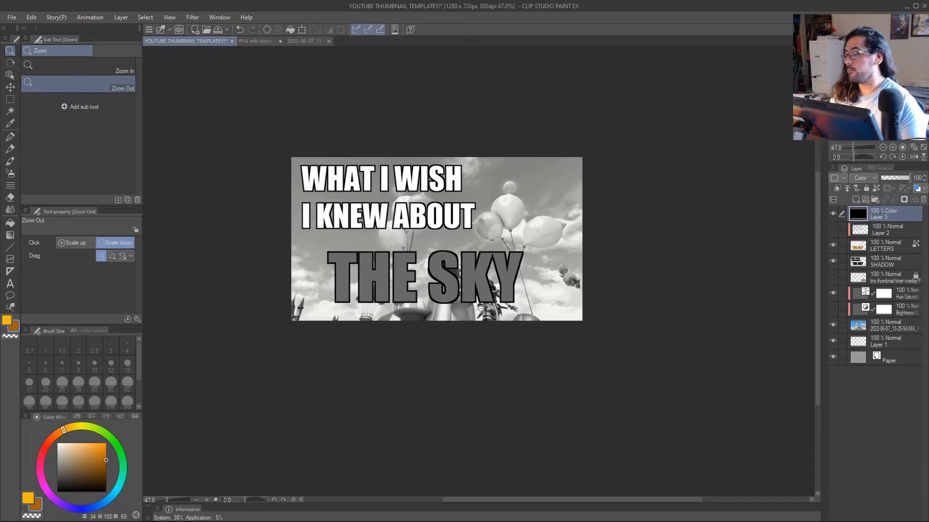
click(833, 214)
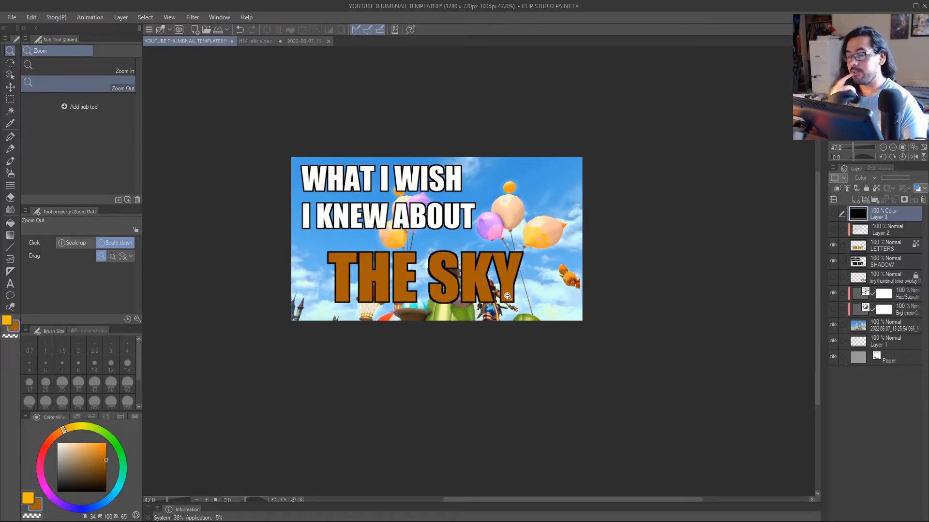
drag(554, 235, 542, 310)
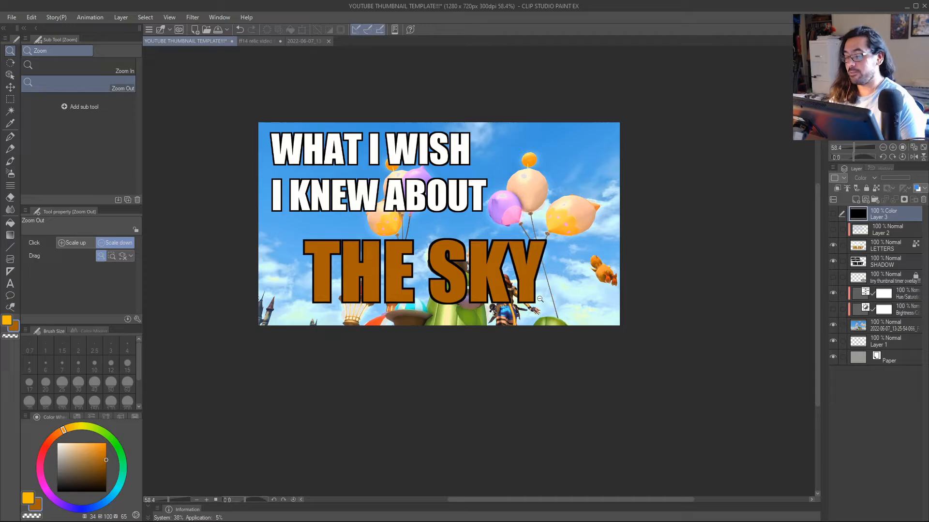
Show the Layer 2 shading and add a new raster layer directly below the SHADOW layer.
scroll(544, 326, up, 1)
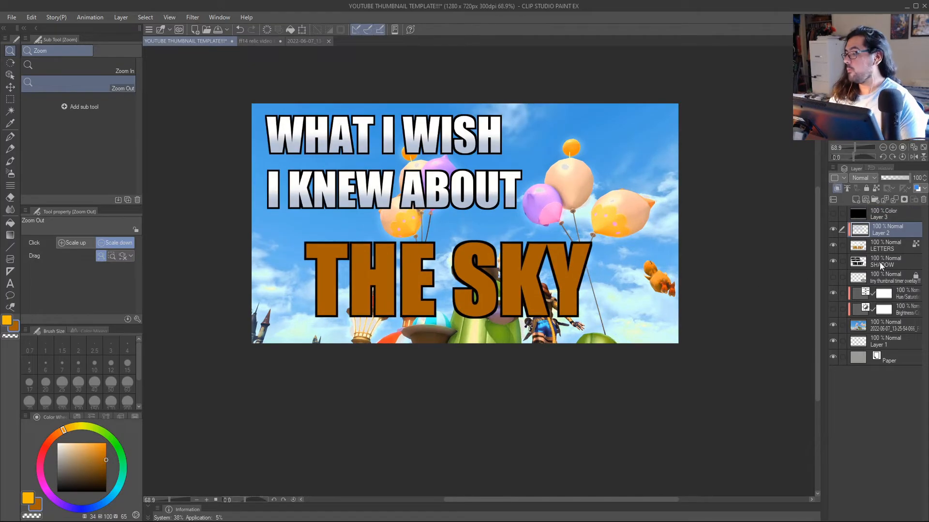
click(882, 263)
click(880, 279)
key(ctrl+shift+n)
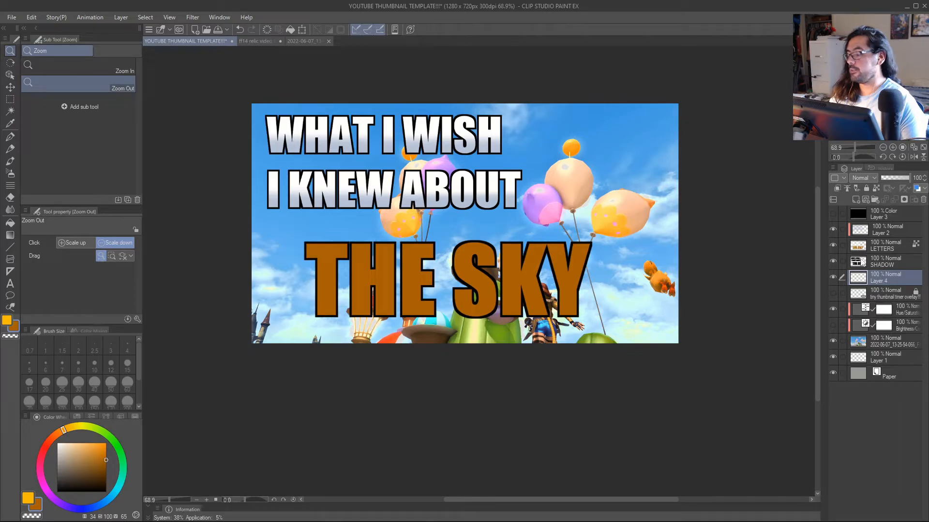
key(b)
drag(105, 484, 144, 515)
key(slash)
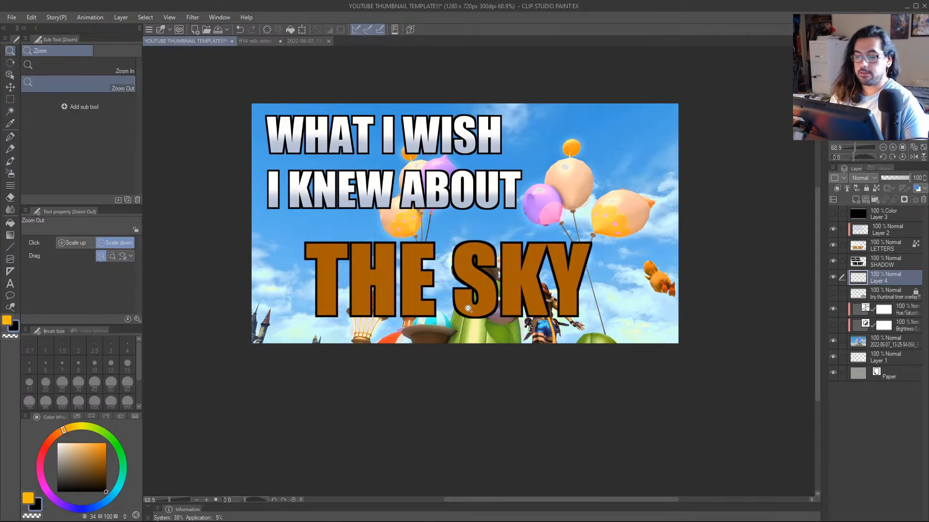
mouse_move(475, 308)
mouse_down()
mouse_move(450, 325)
mouse_move(504, 314)
mouse_up()
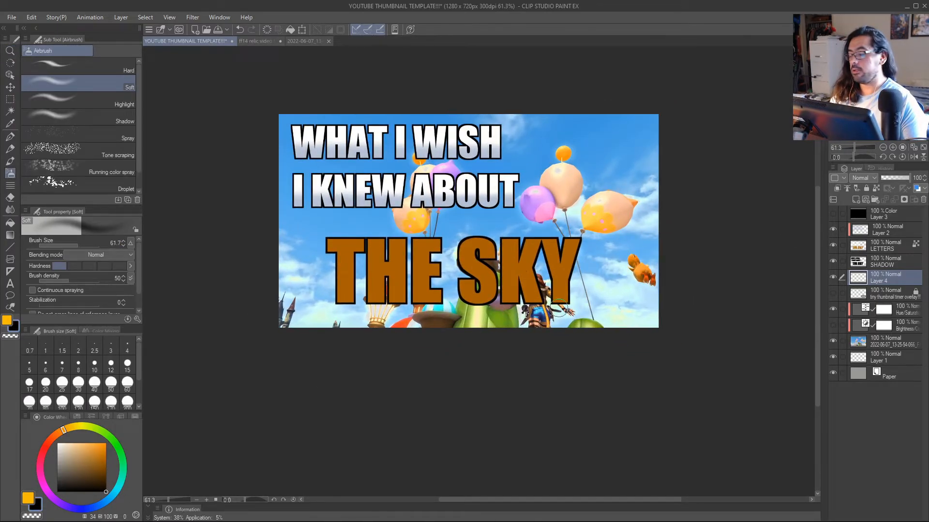
Repaint "THE SKY" on the LETTERS layer bright amber (H 45, S 100, V 100) with the G-pen.
click(881, 248)
key(p)
alt+click(509, 255)
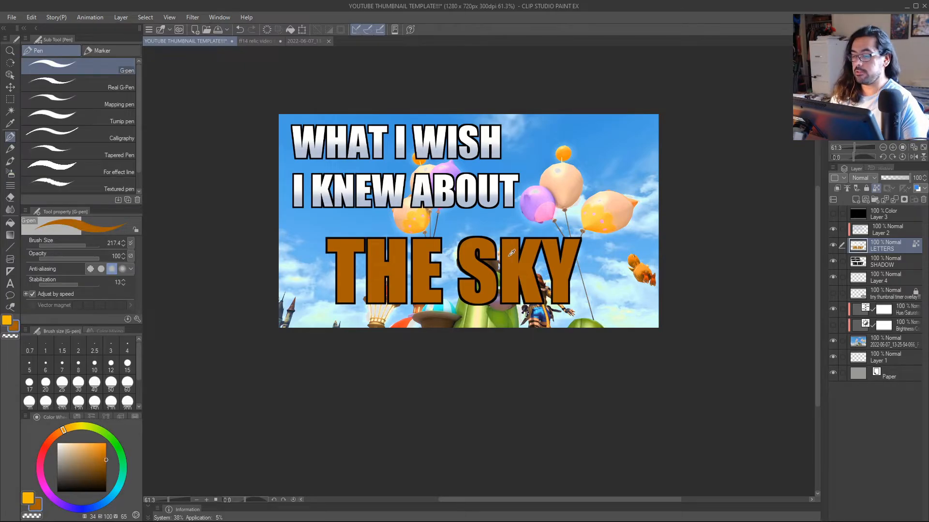
click(70, 427)
drag(100, 449, 109, 440)
mouse_move(341, 288)
mouse_down()
mouse_move(426, 274)
mouse_move(556, 275)
mouse_move(578, 290)
mouse_up()
Compare the bright amber lettering's contrast in greyscale and in colour, leaving the black Color layer hidden.
key(slash)
click(590, 315)
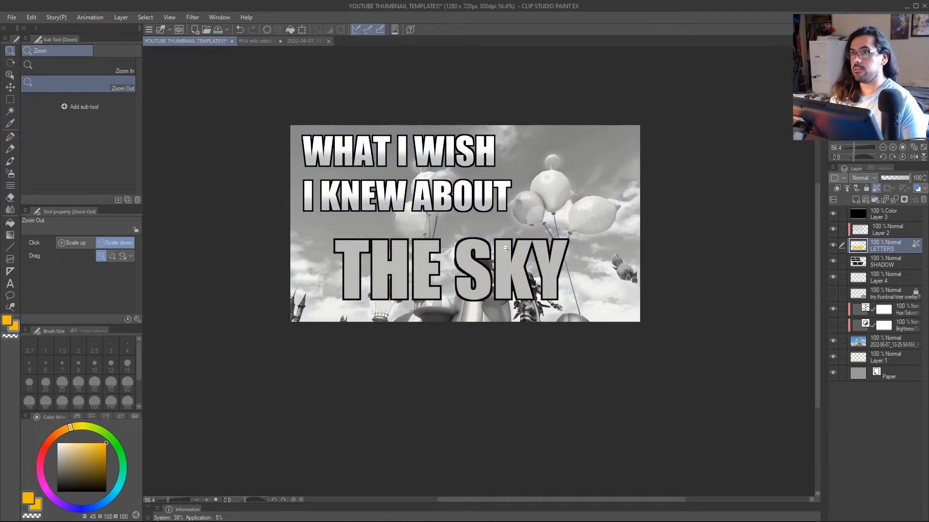
click(834, 214)
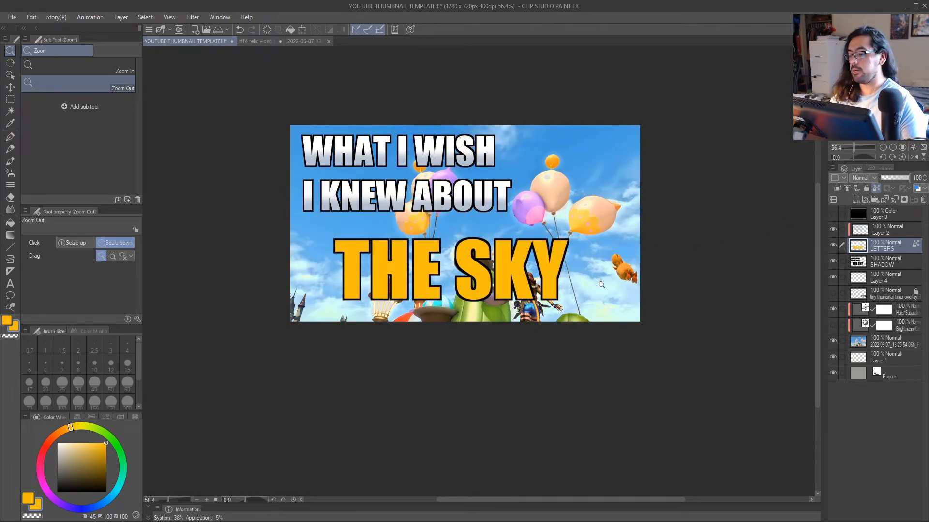
scroll(514, 293, down, 3)
scroll(511, 296, up, 3)
scroll(510, 296, up, 1)
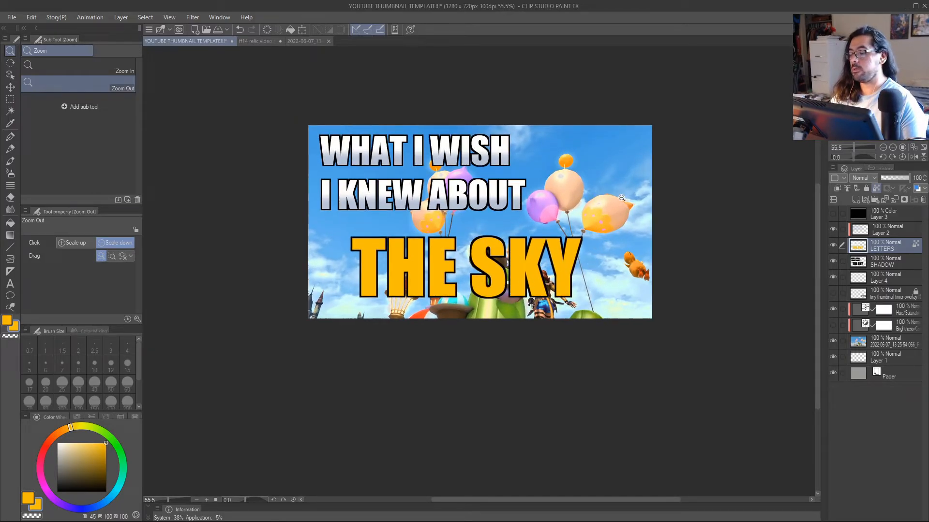
Select Layer 4 and set up the Soft airbrush with black and a brush size of about 119.
click(878, 279)
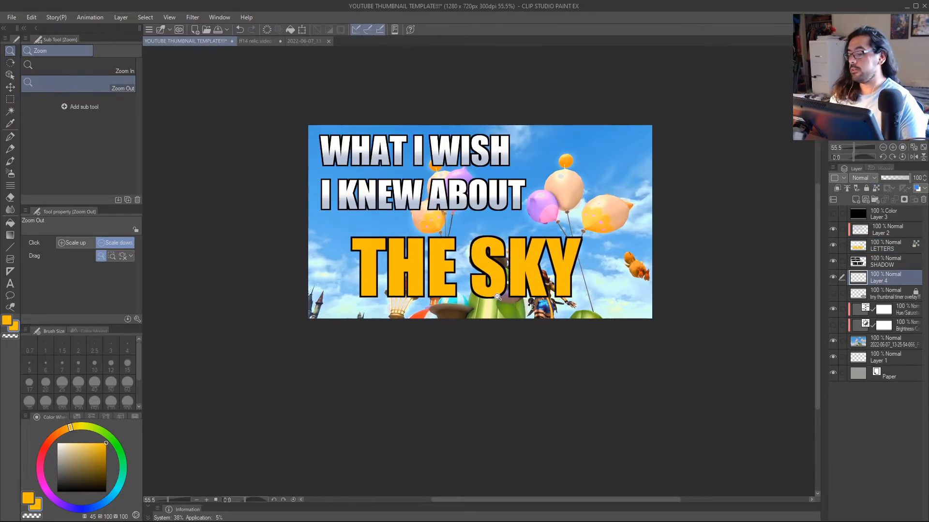
scroll(498, 296, up, 3)
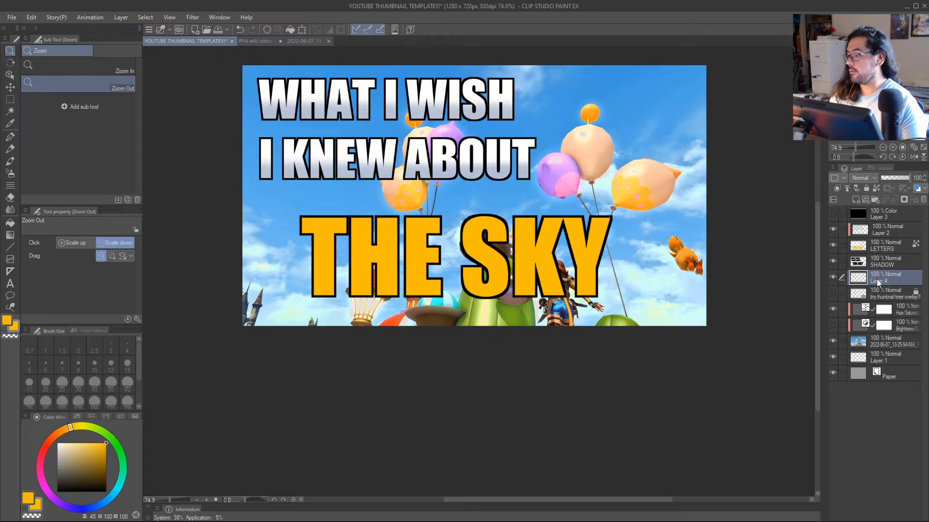
key(b)
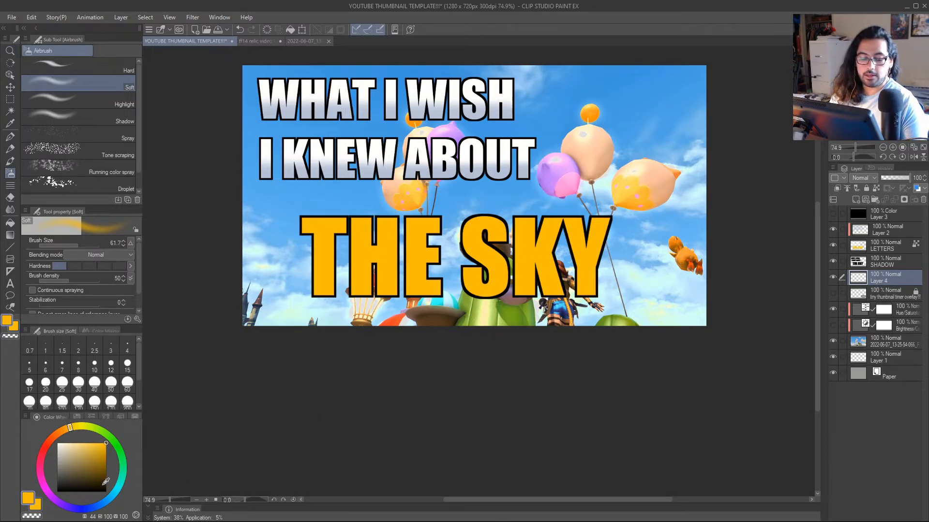
key(x)
drag(77, 463, 51, 412)
key(x)
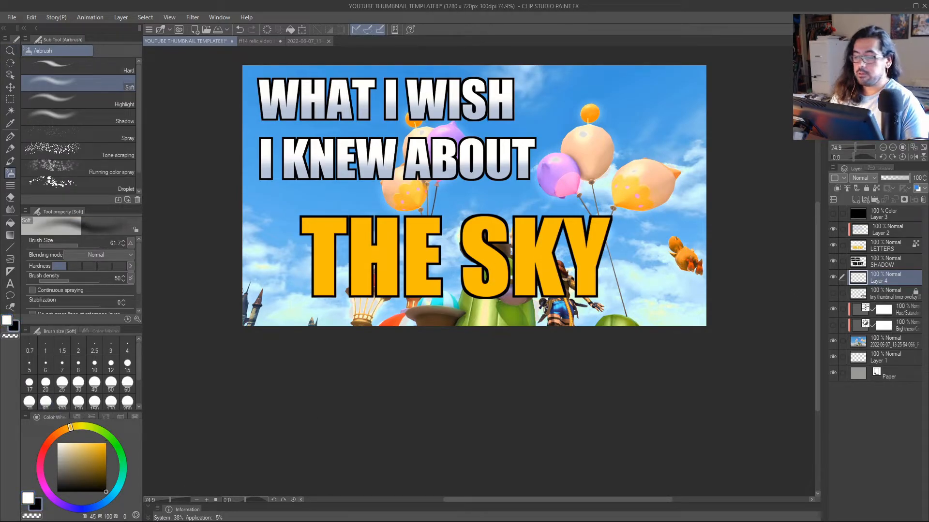
mouse_move(582, 277)
mouse_down()
mouse_move(597, 282)
mouse_move(602, 263)
mouse_up()
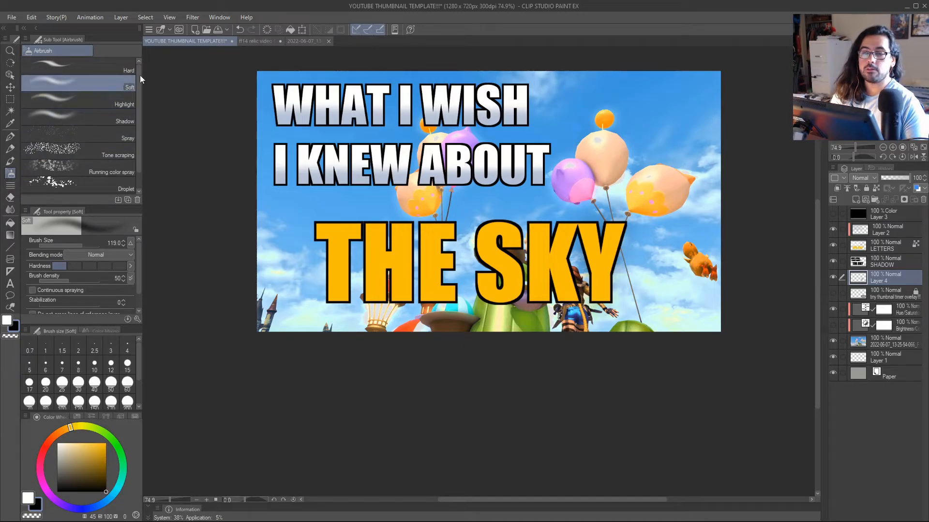
Try black airbrush strokes behind "THE SKY" on Layer 4 and undo them.
mouse_move(607, 268)
mouse_down()
mouse_move(586, 229)
mouse_move(614, 235)
mouse_move(602, 294)
mouse_move(565, 232)
mouse_move(536, 230)
mouse_move(567, 233)
mouse_move(540, 286)
mouse_move(536, 252)
mouse_move(572, 297)
mouse_move(485, 232)
mouse_move(516, 287)
mouse_move(485, 233)
mouse_move(501, 257)
mouse_move(502, 241)
mouse_move(475, 237)
mouse_move(499, 225)
mouse_move(513, 231)
mouse_move(521, 285)
mouse_move(499, 233)
mouse_move(485, 235)
mouse_move(503, 244)
mouse_move(445, 239)
mouse_move(433, 275)
mouse_move(436, 241)
mouse_move(439, 288)
mouse_move(401, 233)
mouse_move(394, 286)
mouse_move(370, 234)
mouse_move(374, 295)
mouse_move(350, 228)
mouse_move(326, 238)
mouse_move(339, 290)
mouse_move(333, 225)
mouse_move(359, 263)
mouse_up()
key(ctrl+z)
key(alt+space)
drag(525, 290, 518, 294)
key(ctrl+z)
Airbrush soft black shading behind and around "THE SKY" on Layer 4 with a brush size of about 134.
drag(447, 276, 507, 277)
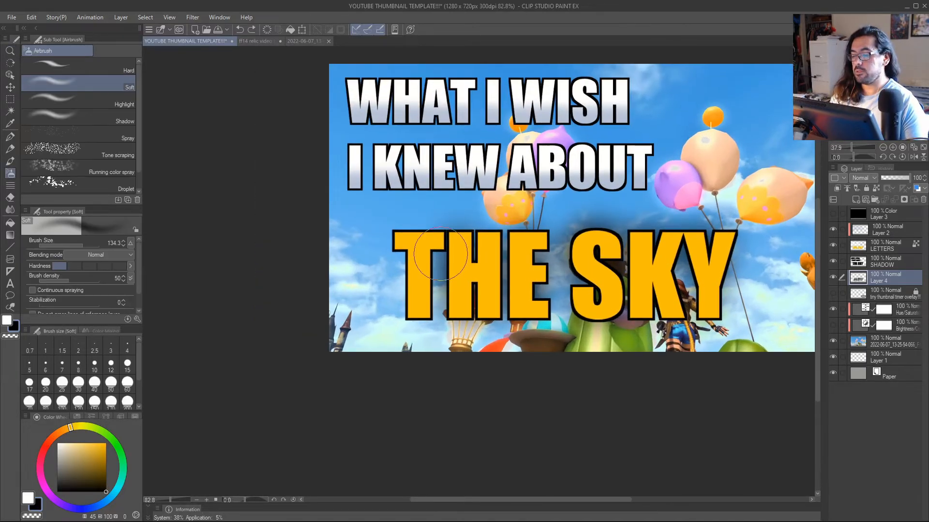
mouse_move(430, 254)
mouse_down()
mouse_move(422, 299)
mouse_move(415, 259)
mouse_move(396, 245)
mouse_up()
mouse_move(507, 277)
mouse_down()
mouse_move(545, 342)
mouse_move(518, 317)
mouse_move(509, 284)
mouse_move(527, 294)
mouse_move(600, 293)
mouse_up()
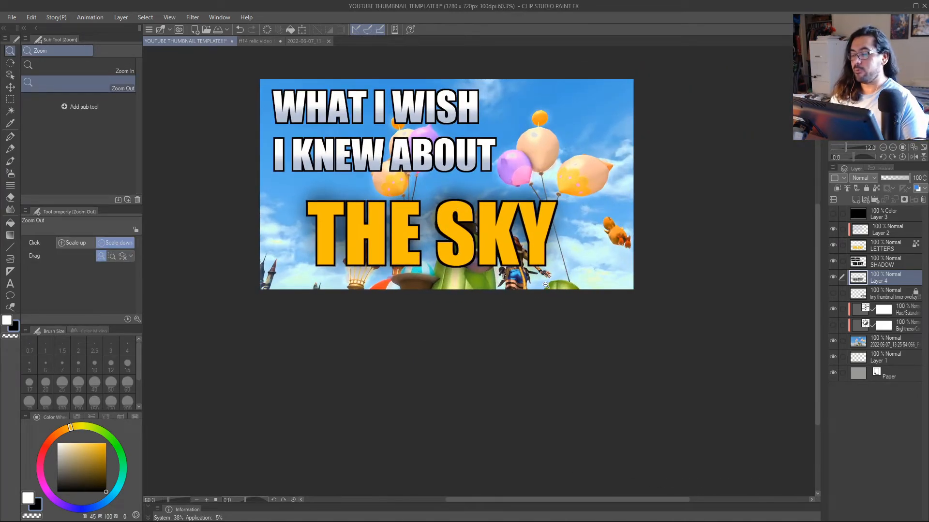
mouse_move(538, 253)
mouse_down()
mouse_move(491, 258)
mouse_move(462, 247)
mouse_move(436, 259)
mouse_move(396, 251)
mouse_move(321, 261)
mouse_move(328, 217)
mouse_move(366, 256)
mouse_move(382, 262)
mouse_move(393, 254)
mouse_up()
key(ctrl+z)
key(ctrl+z)
mouse_move(317, 208)
mouse_down()
mouse_move(362, 210)
mouse_move(375, 250)
mouse_move(397, 209)
mouse_move(403, 259)
mouse_move(426, 256)
mouse_move(441, 215)
mouse_move(459, 259)
mouse_move(489, 242)
mouse_up()
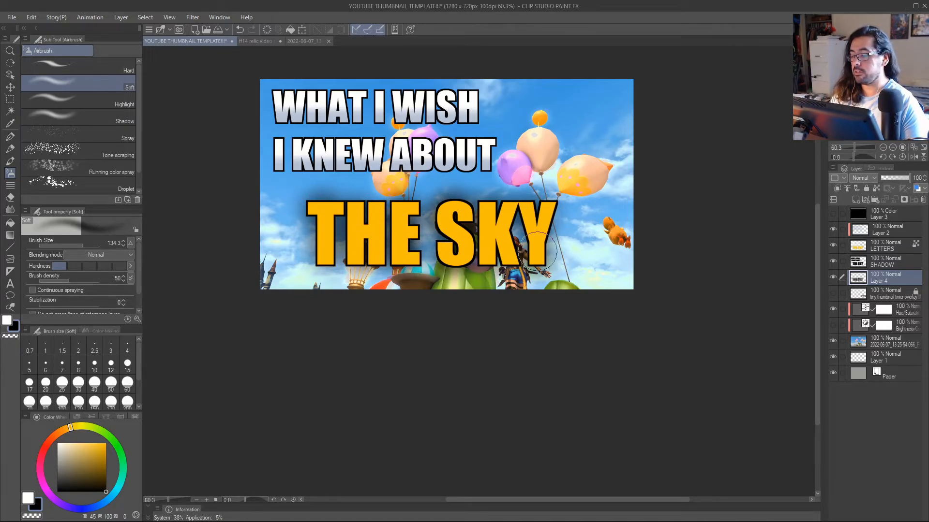
Examine the shaded lettering's readability from near full size down to a tiny thumbnail, mirroring the canvas view once.
key(slash)
mouse_move(504, 198)
mouse_down()
mouse_move(524, 213)
mouse_move(543, 296)
mouse_move(582, 302)
mouse_move(518, 302)
mouse_move(556, 303)
mouse_move(543, 301)
mouse_up()
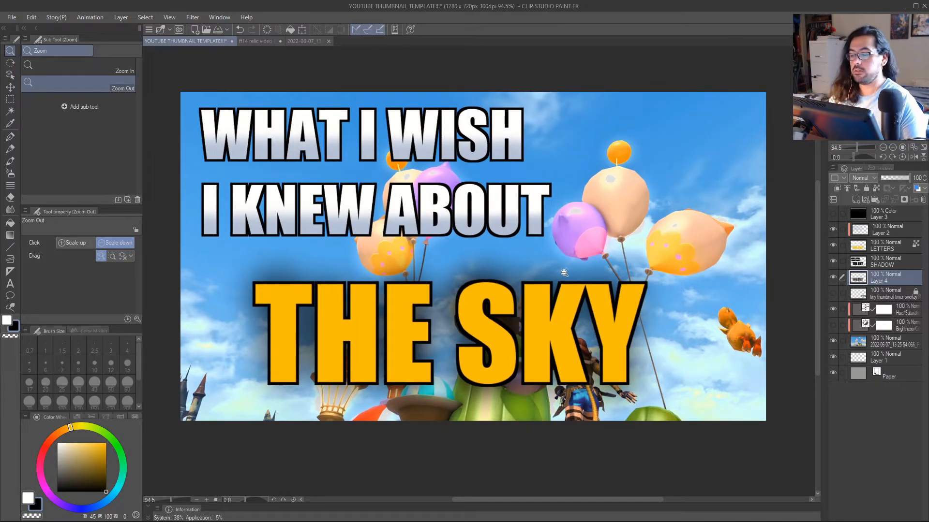
drag(504, 343, 501, 365)
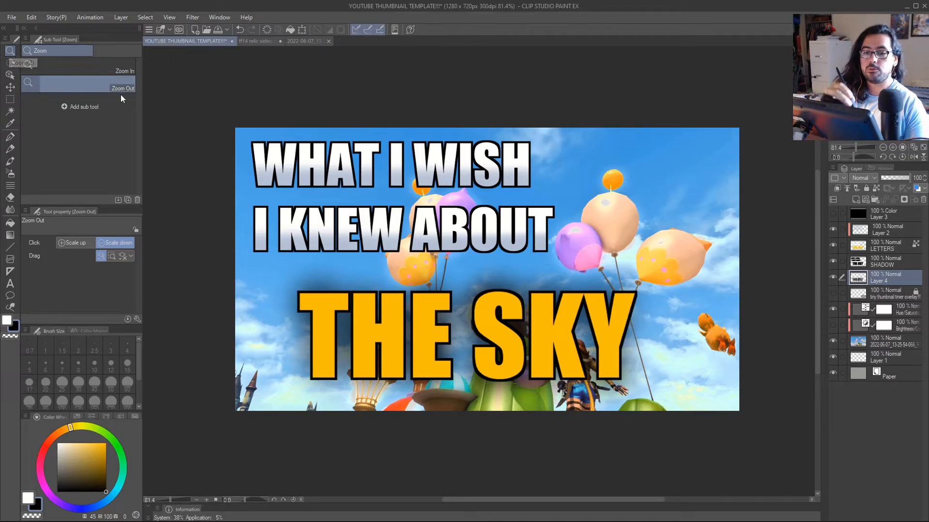
drag(552, 284, 495, 283)
key(h)
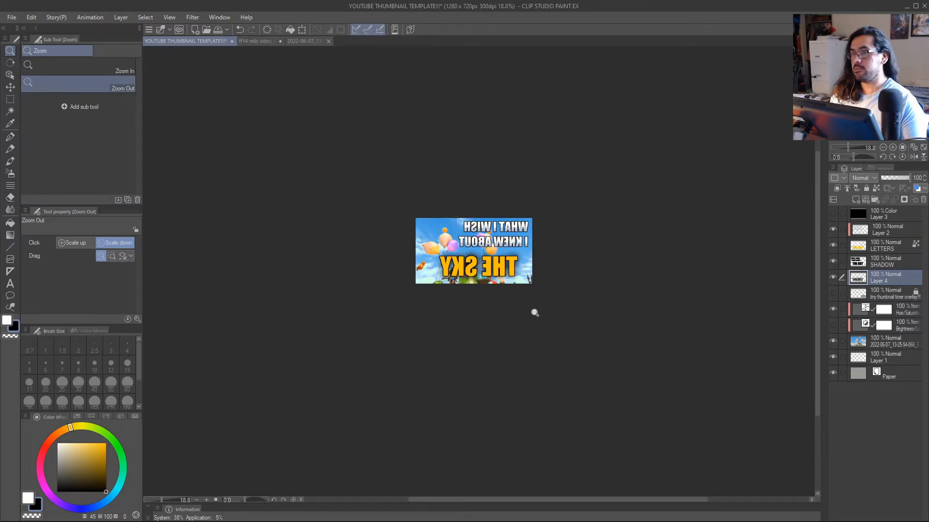
key(h)
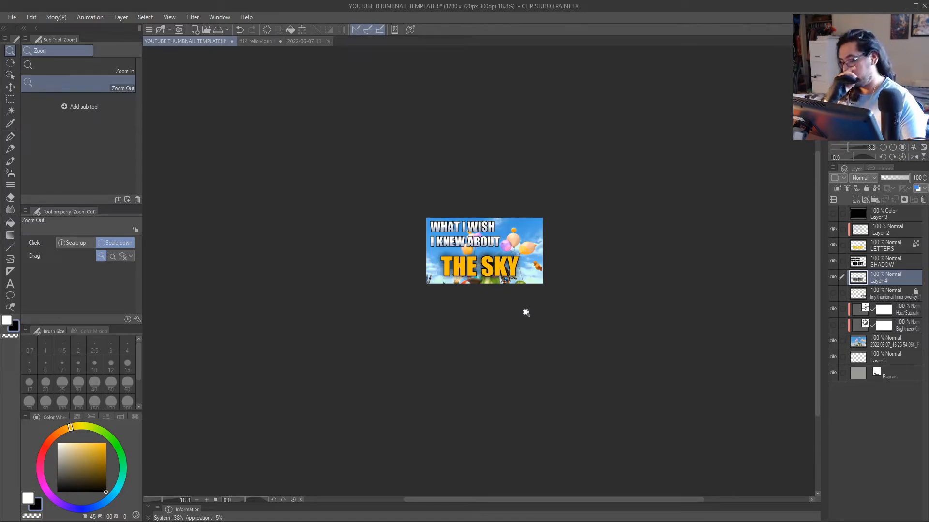
mouse_move(523, 267)
mouse_down()
mouse_move(502, 283)
mouse_move(515, 285)
mouse_move(510, 260)
mouse_up()
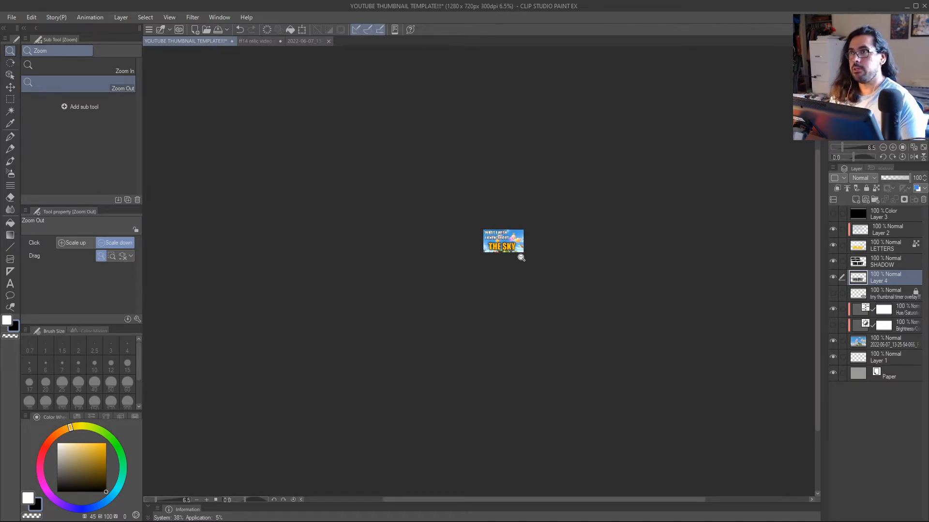
drag(509, 257, 576, 333)
drag(564, 327, 557, 284)
drag(560, 280, 542, 273)
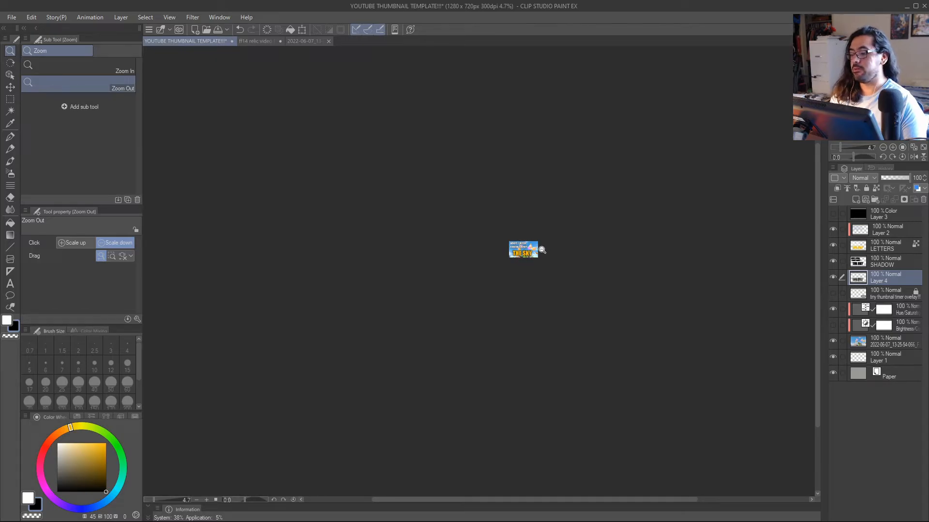
drag(528, 250, 589, 244)
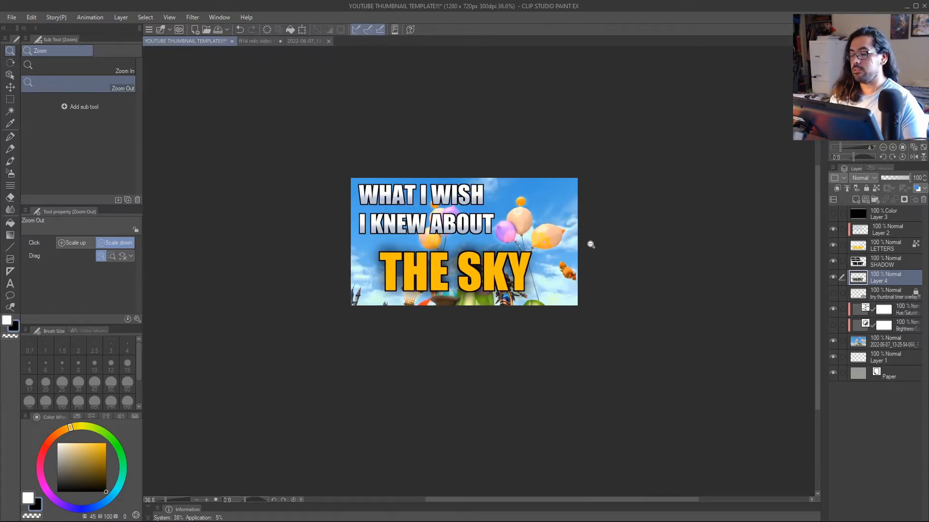
drag(520, 282, 526, 282)
Flip the canvas view horizontally back and forth to judge the composition, ending with the view mirrored by Flip Horizontal.
key(h)
key(h)
key(h)
key(h)
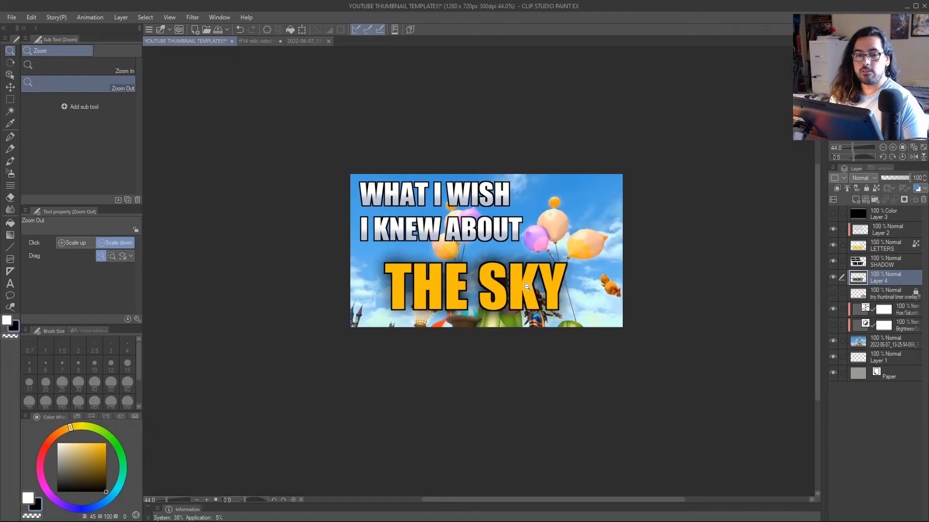
key(h)
key(h)
click(170, 17)
mouse_move(224, 30)
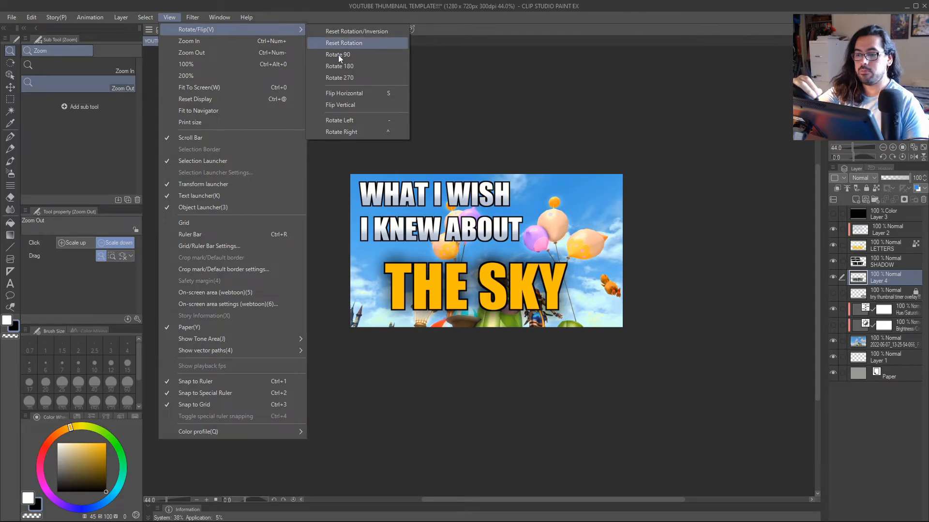
click(364, 93)
key(h)
click(169, 17)
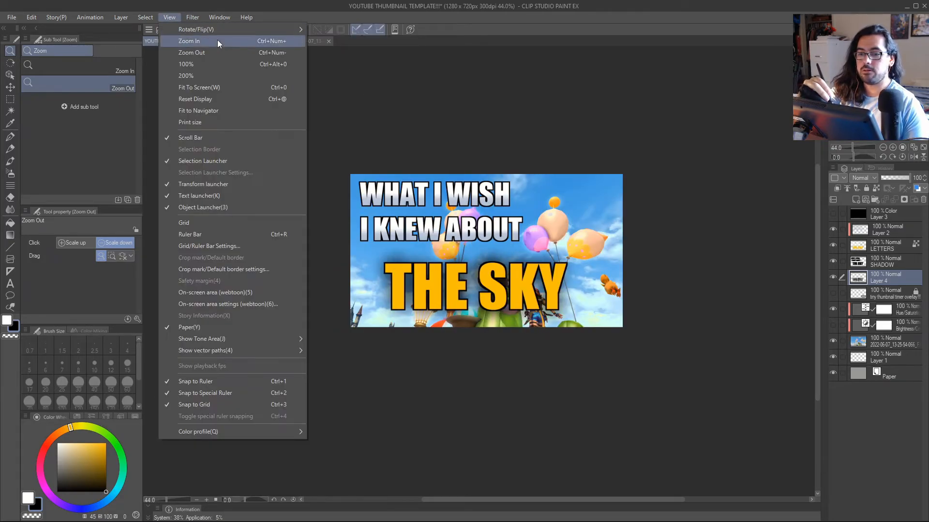
mouse_move(284, 30)
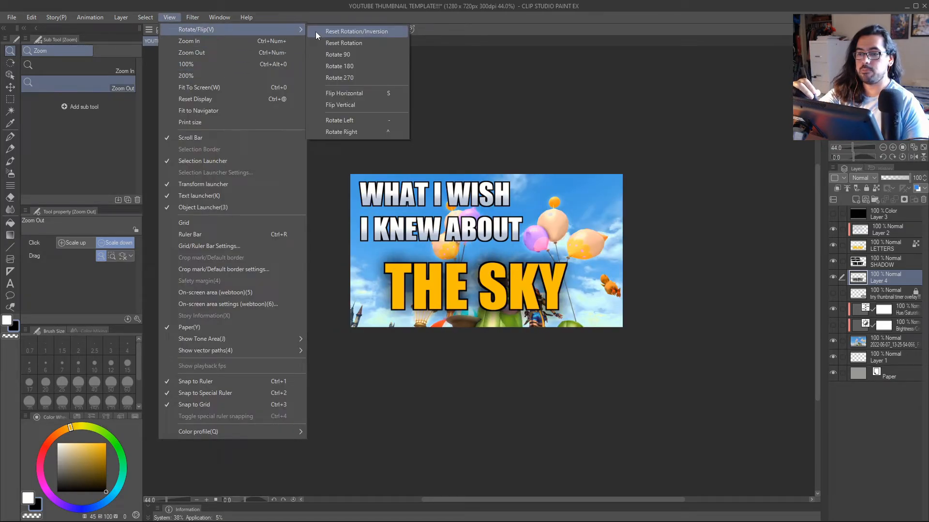
click(393, 94)
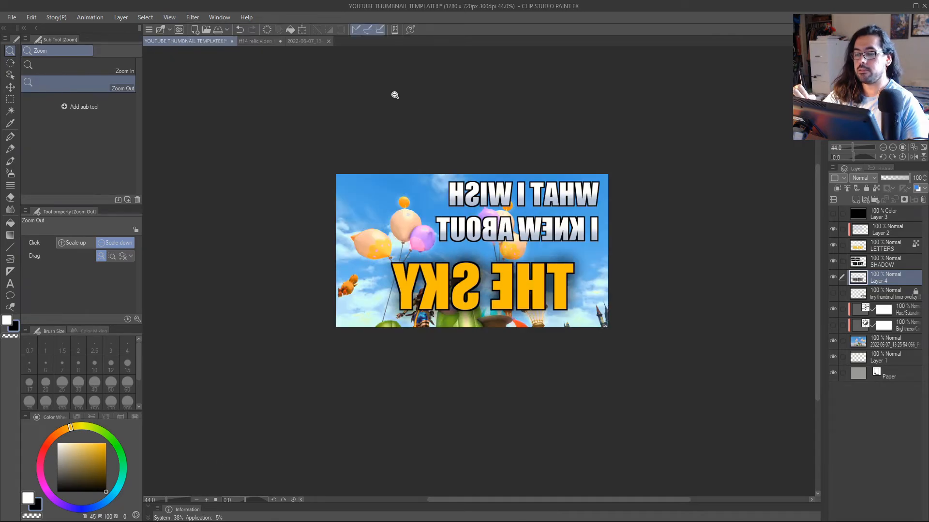
Examine the mirrored thumbnail at reduced and medium view sizes, comparing it with the normal orientation.
scroll(571, 286, down, 3)
drag(557, 294, 537, 302)
drag(538, 303, 496, 303)
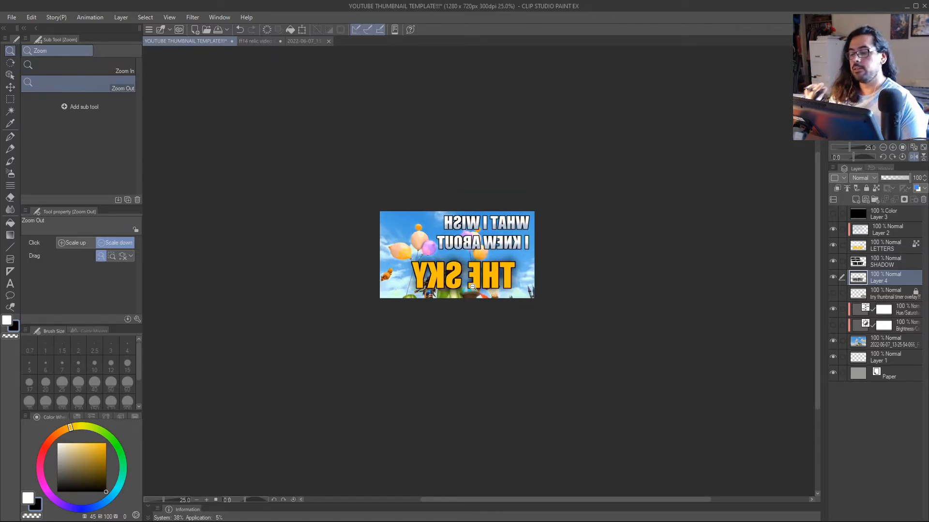
drag(516, 296, 515, 226)
key(h)
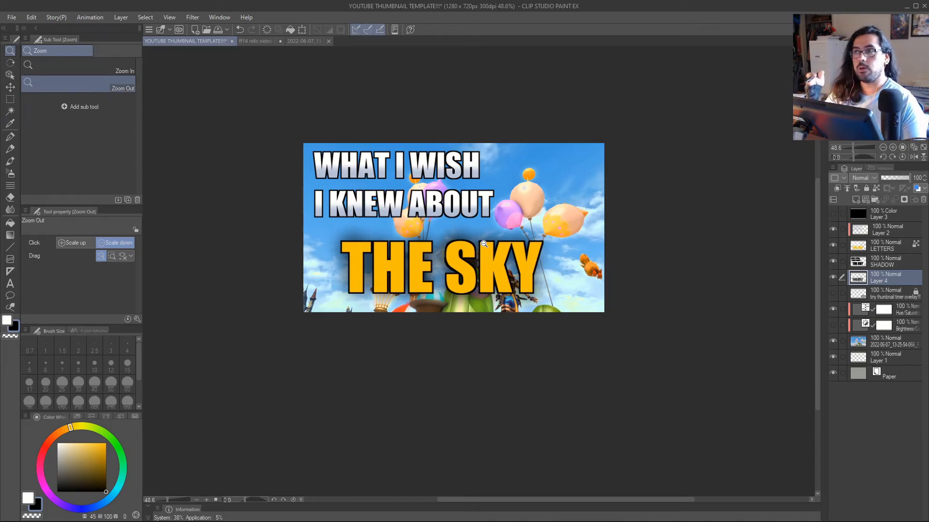
key(h)
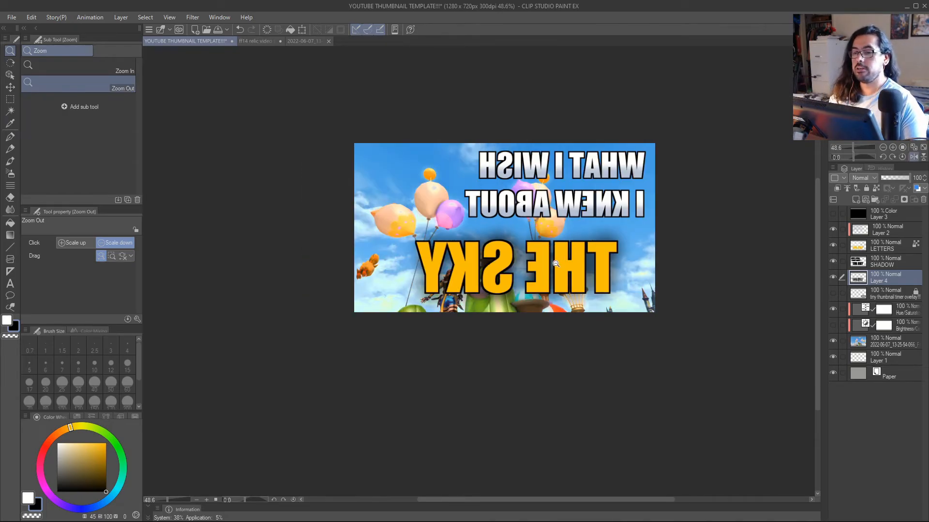
click(169, 17)
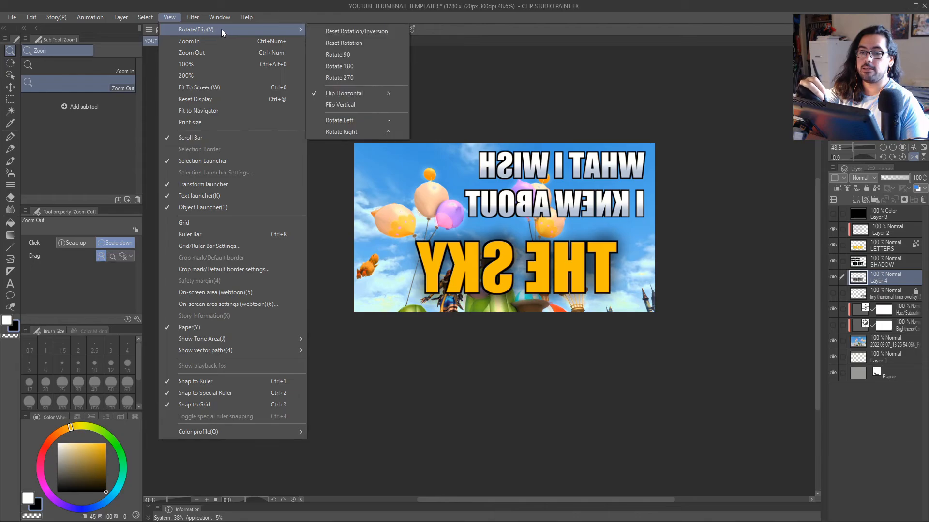
click(174, 18)
Check the mirrored lettering down to about 11% view size, and restore the normal orientation at a medium size.
drag(606, 291, 583, 294)
drag(583, 294, 560, 287)
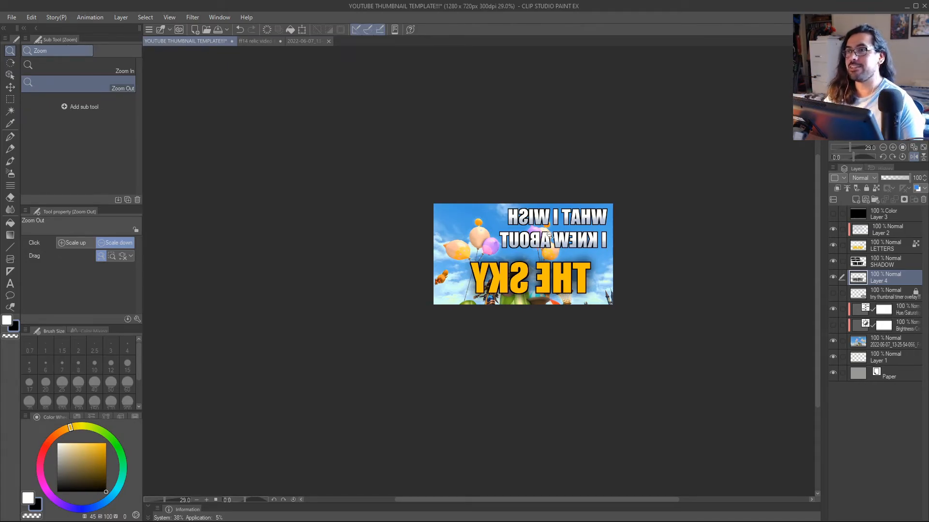
key(h)
key(h)
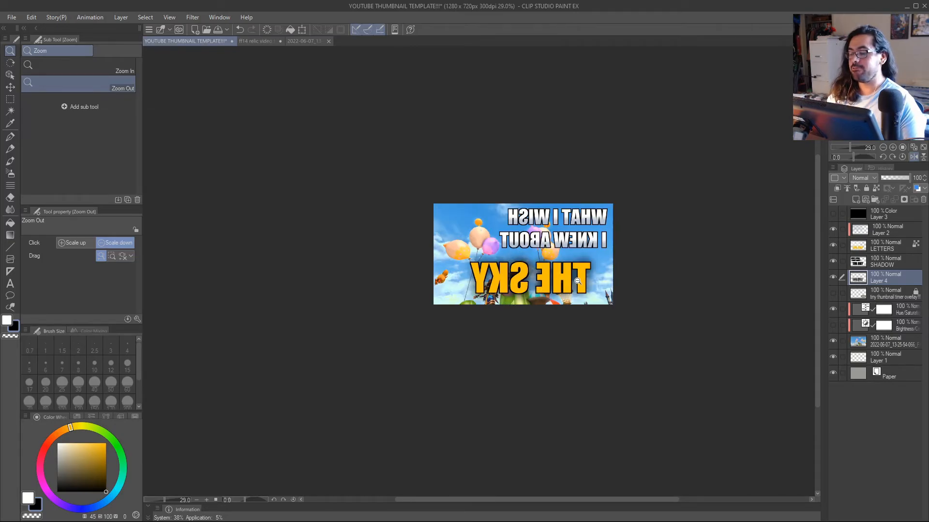
drag(585, 271, 494, 290)
mouse_move(503, 288)
mouse_down()
mouse_move(483, 289)
mouse_move(497, 292)
mouse_up()
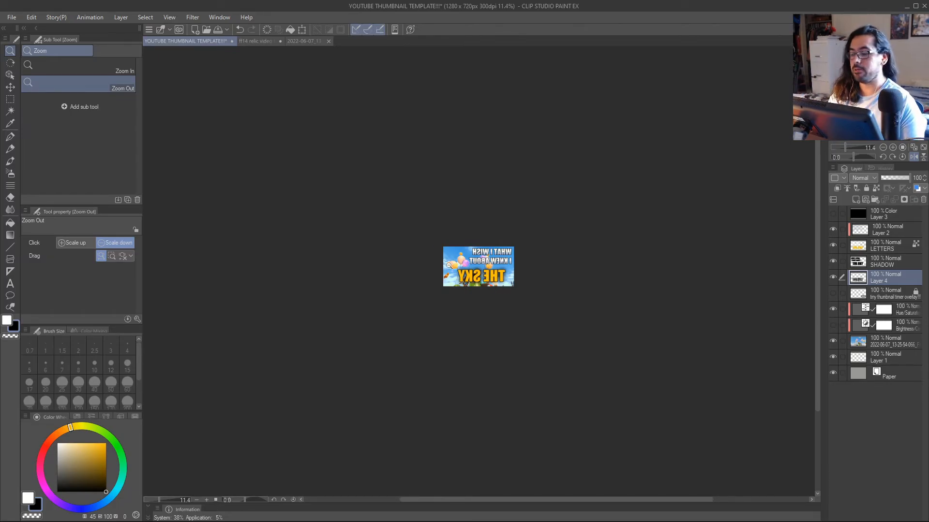
key(h)
drag(492, 270, 566, 266)
drag(563, 265, 503, 307)
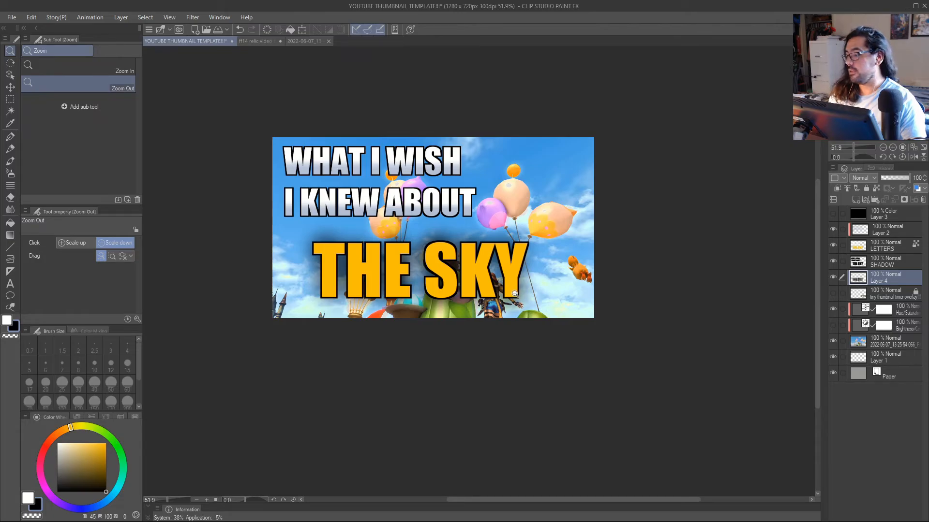
Save the document under the new file name "sky video thumb" in the YT VIDEOS folder, in Clip Studio Format.
click(12, 17)
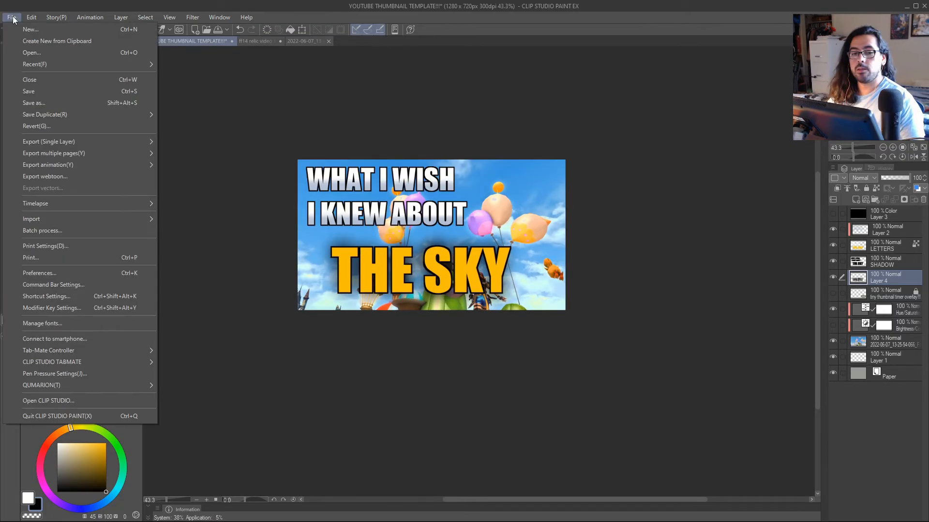
click(11, 17)
click(12, 18)
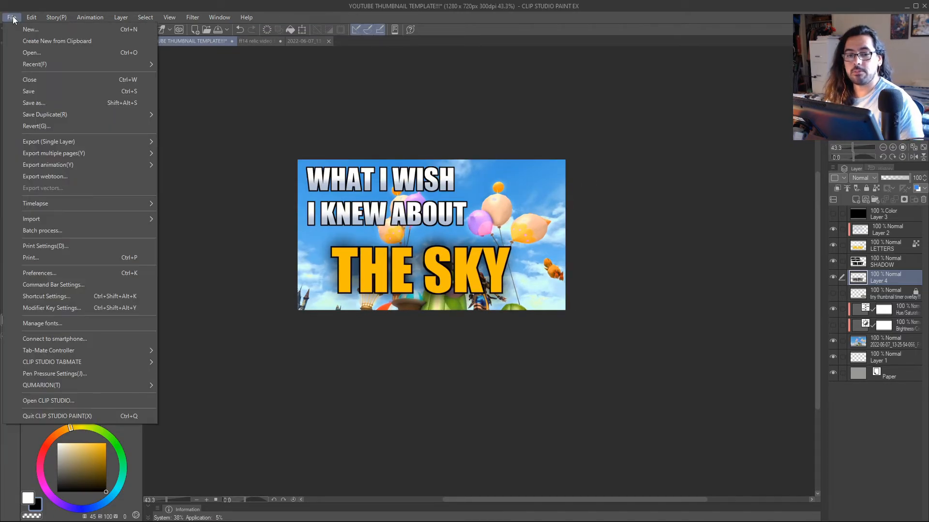
click(39, 102)
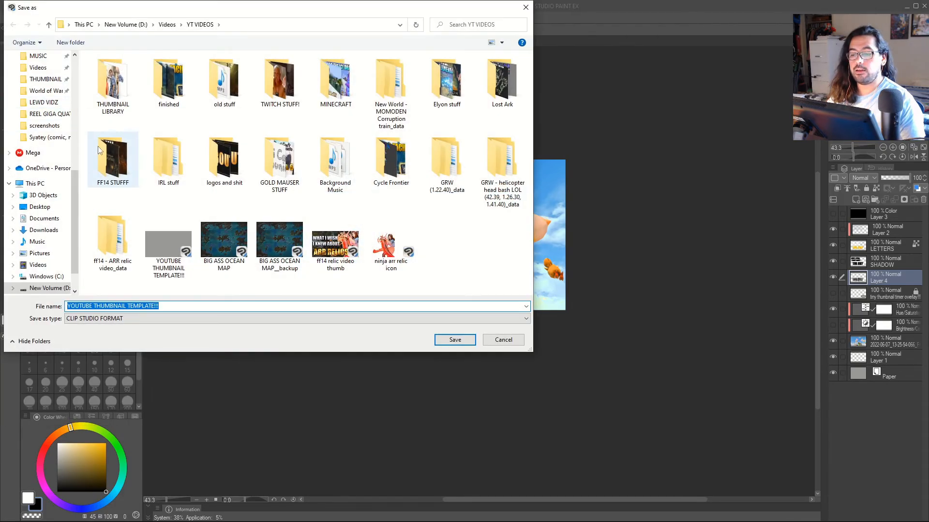
key(BackSpace)
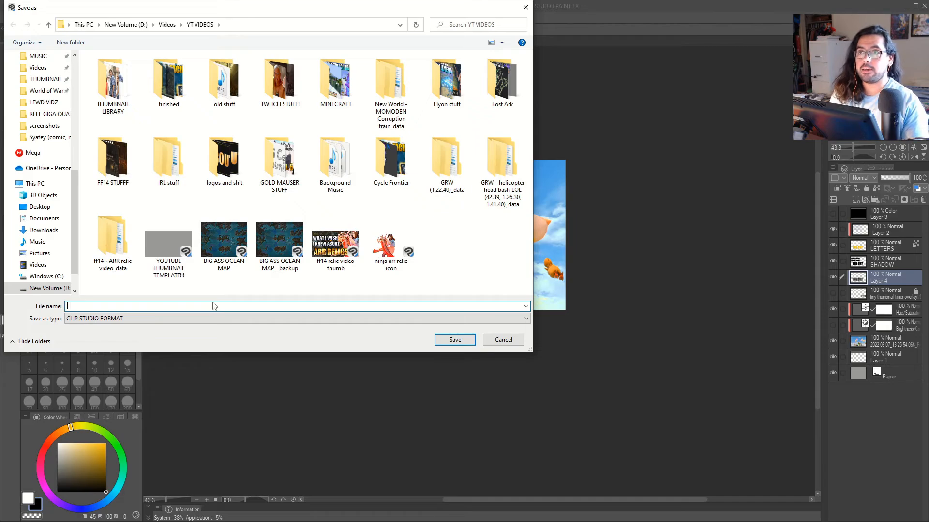
text(sky )
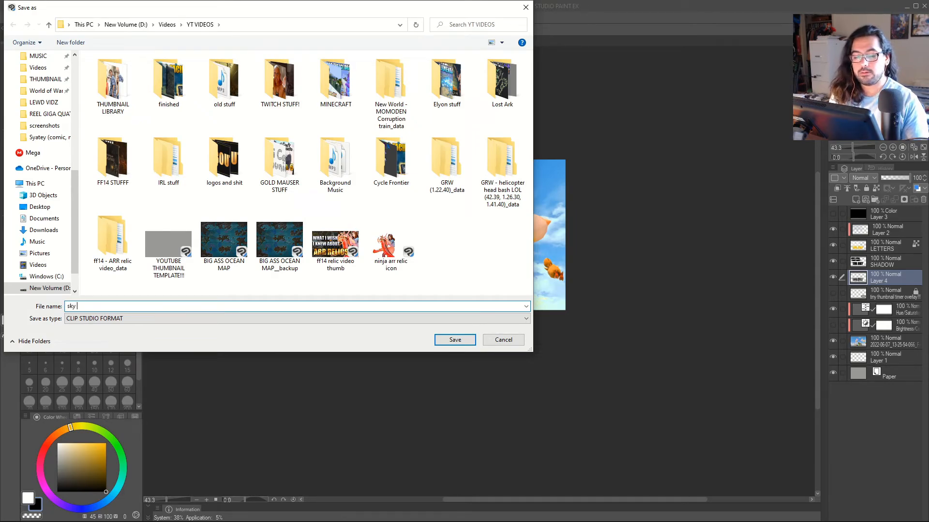
text(thumbnail)
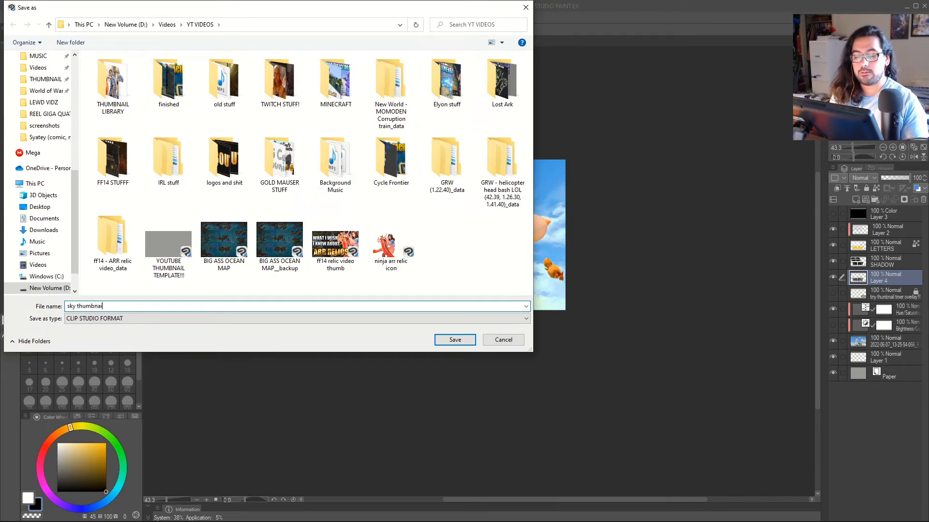
key(BackSpace)
key(BackSpace)
key(BackSpace)
key(BackSpace)
key(BackSpace)
key(BackSpace)
key(BackSpace)
key(BackSpace)
key(BackSpace)
text(video thu)
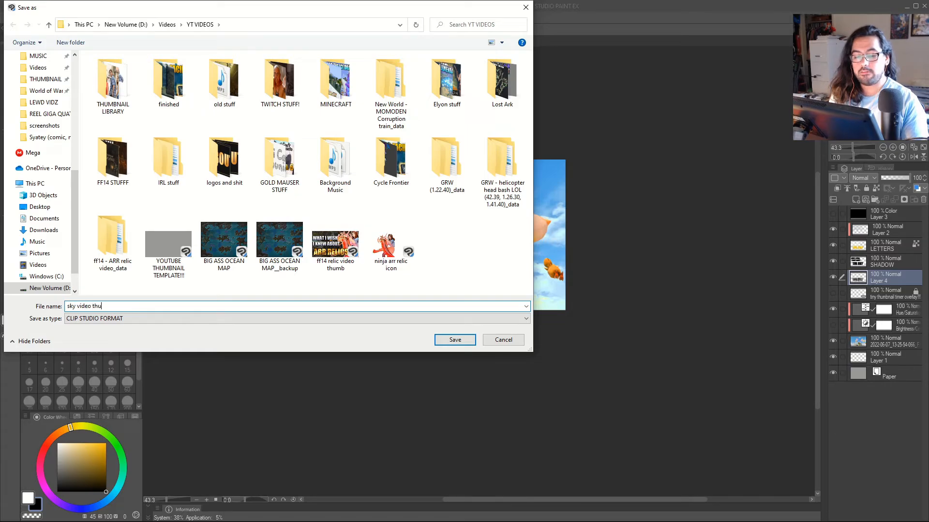
text(mbnail)
key(BackSpace)
key(BackSpace)
key(BackSpace)
key(BackSpace)
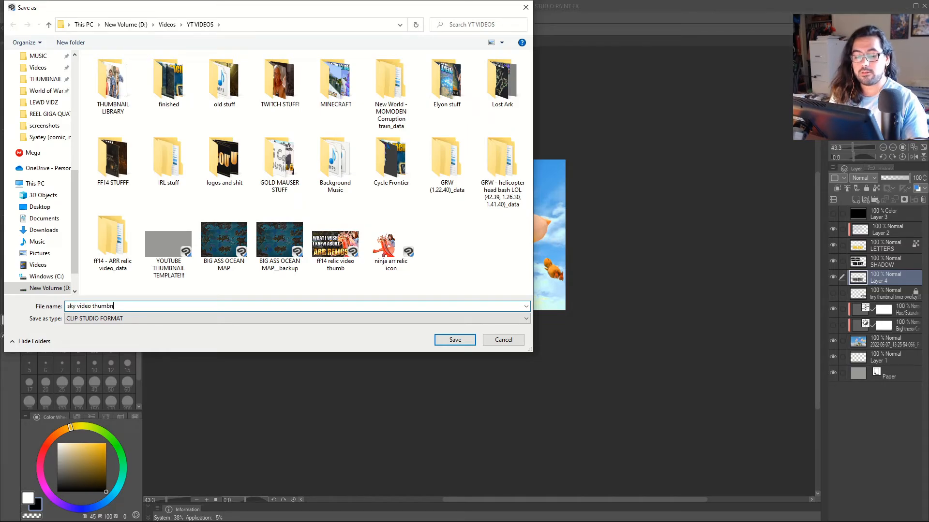
key(Return)
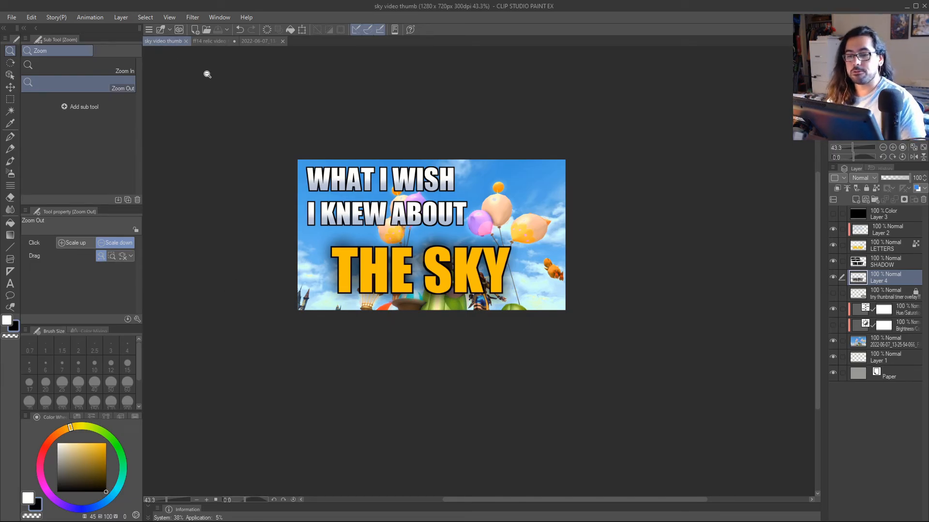
Start a single-layer PNG export of the thumbnail, saved as "sky video thumb" in the YT VIDEOS folder.
click(10, 18)
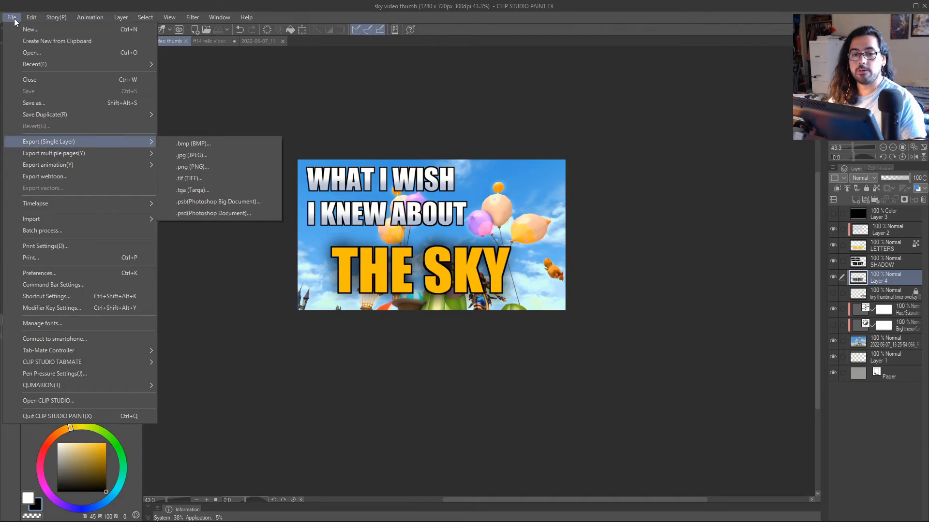
mouse_move(48, 141)
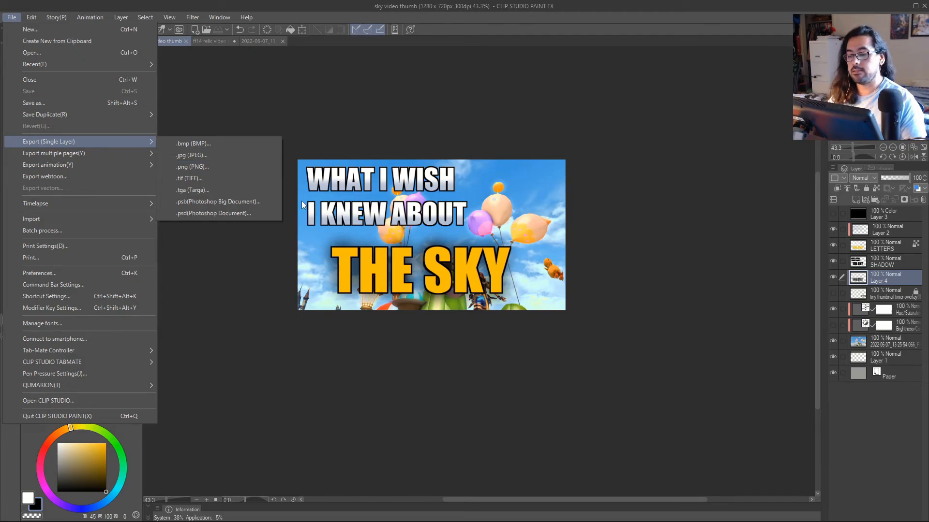
click(190, 168)
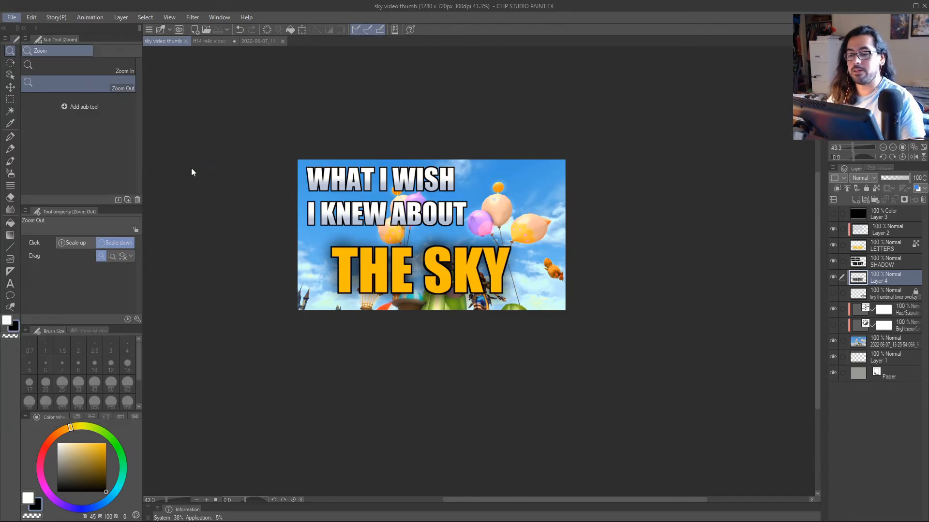
drag(356, 23, 515, 88)
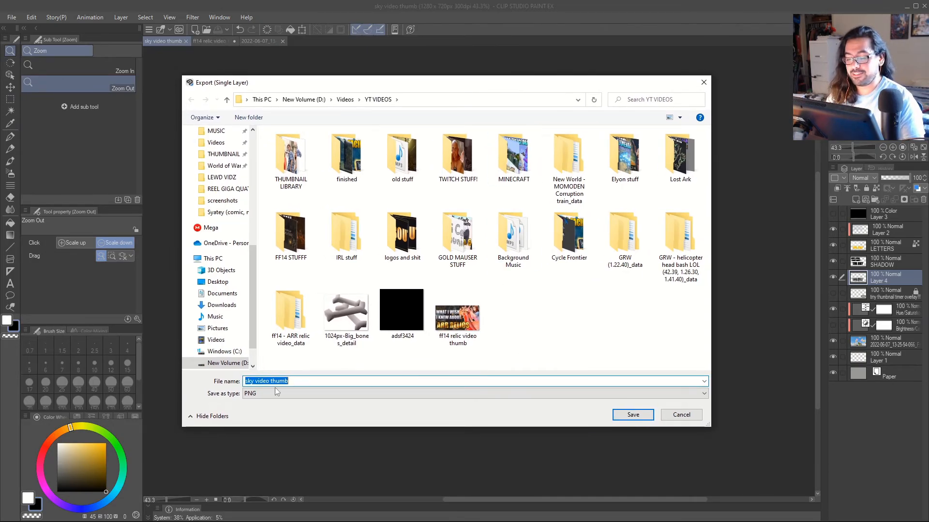
click(638, 416)
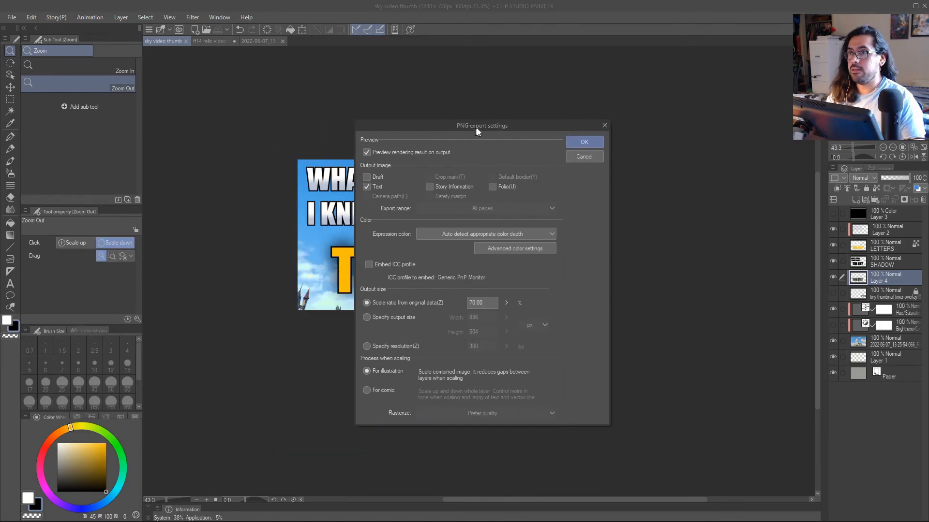
Set the PNG output scale to 100% of the original data and accept the export settings.
drag(470, 125, 598, 94)
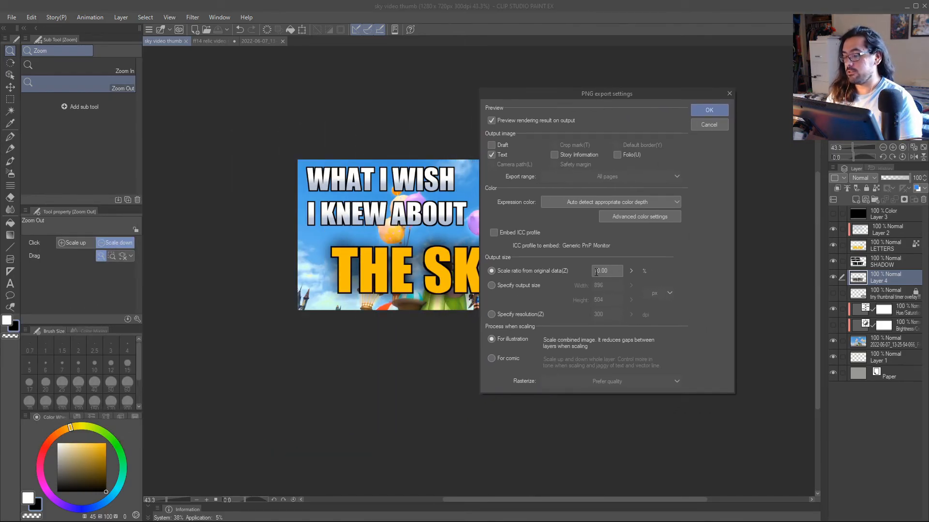
drag(595, 273, 599, 273)
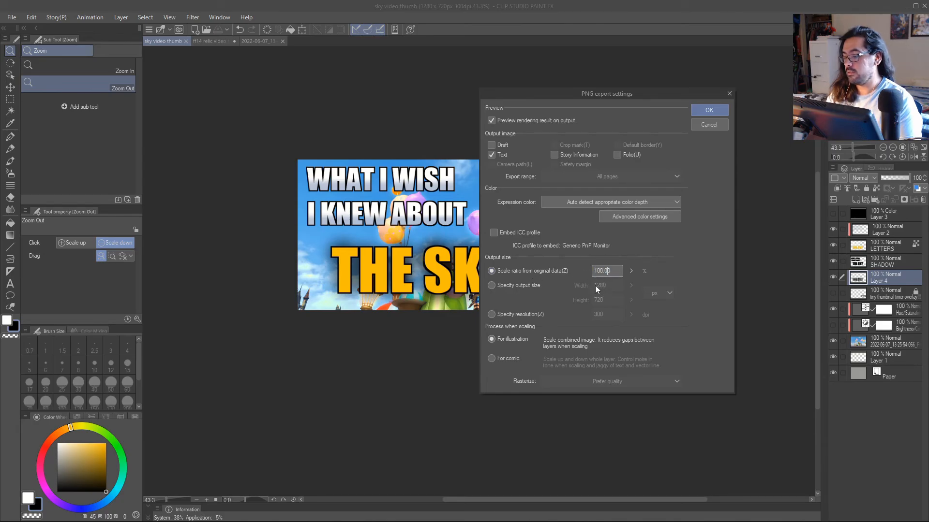
text(7)
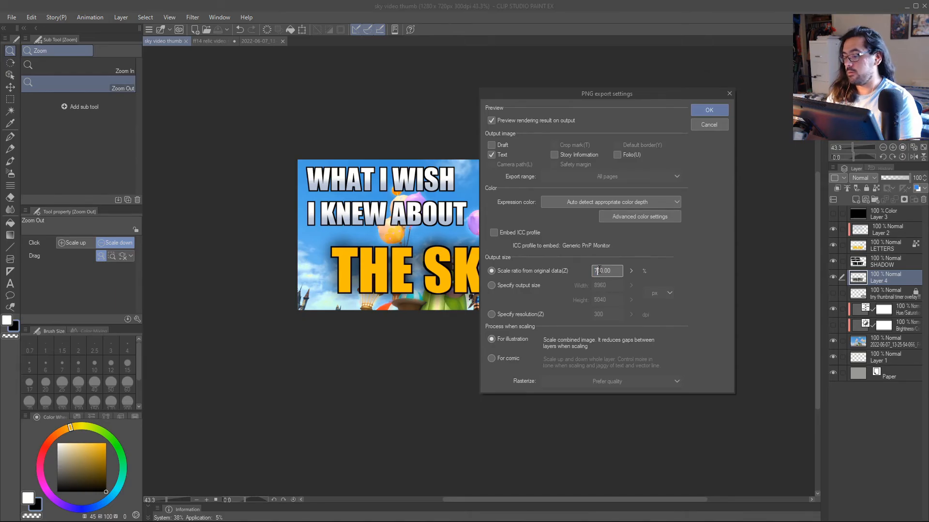
key(Delete)
drag(598, 270, 594, 271)
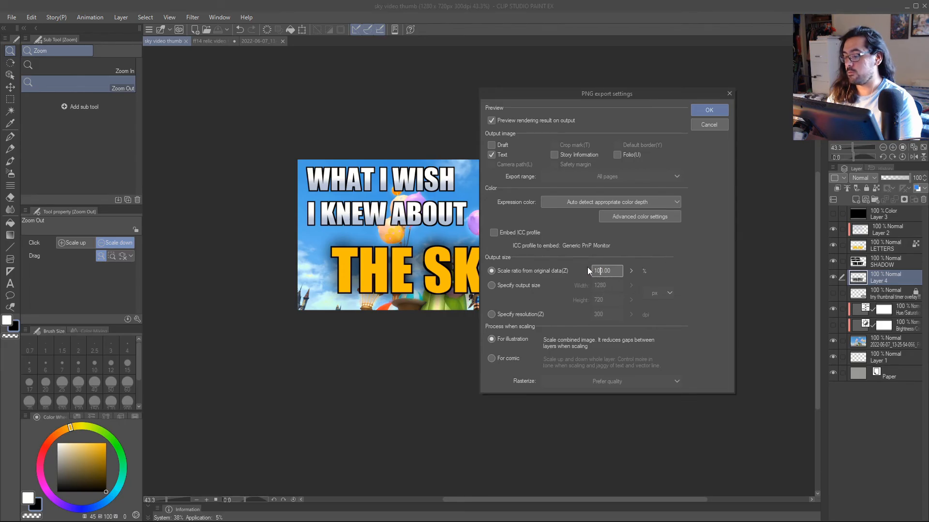
click(700, 109)
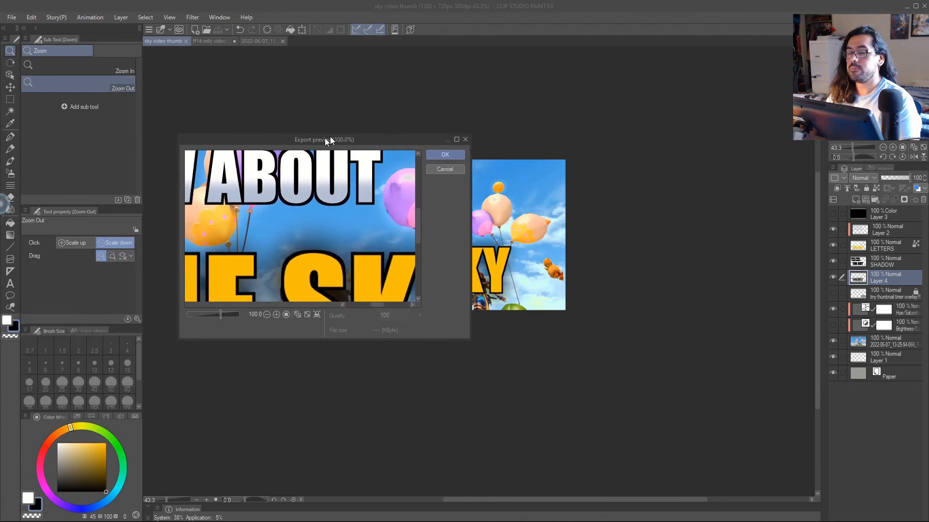
Enlarge the export preview to check the whole thumbnail at 100% and 75%, and approve the PNG export.
click(617, 101)
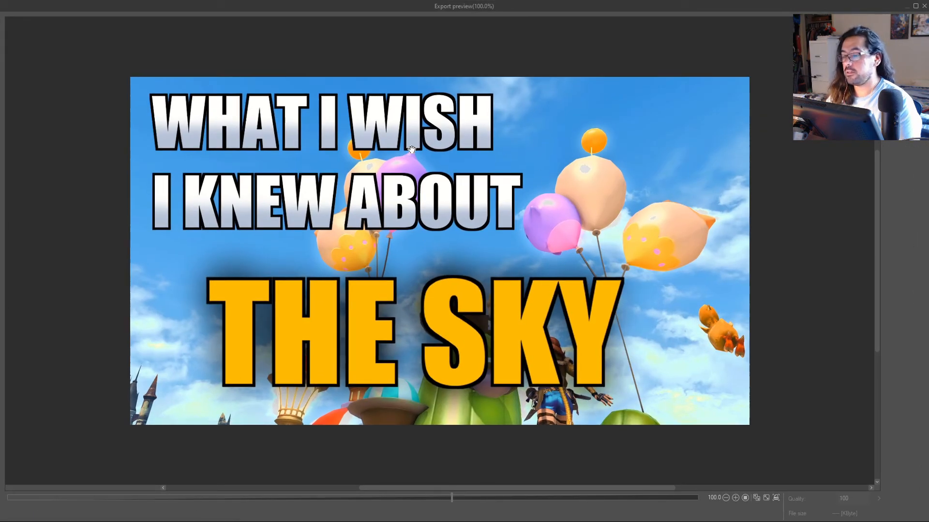
double_click(597, 6)
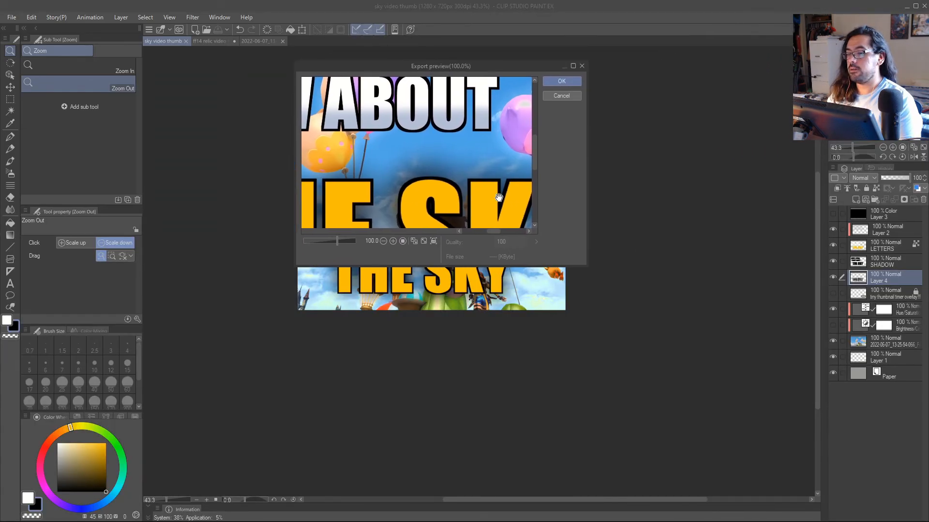
drag(728, 391, 888, 468)
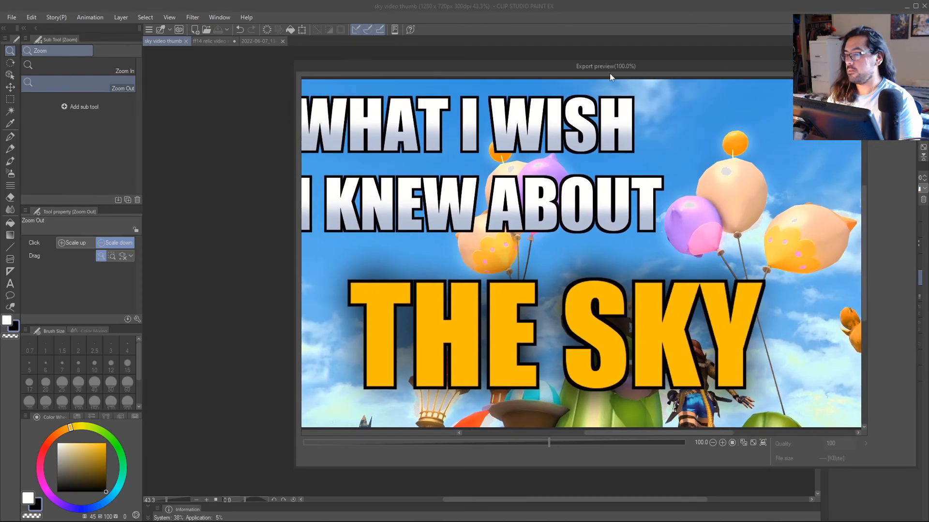
drag(610, 73, 435, 58)
scroll(438, 222, down, 1)
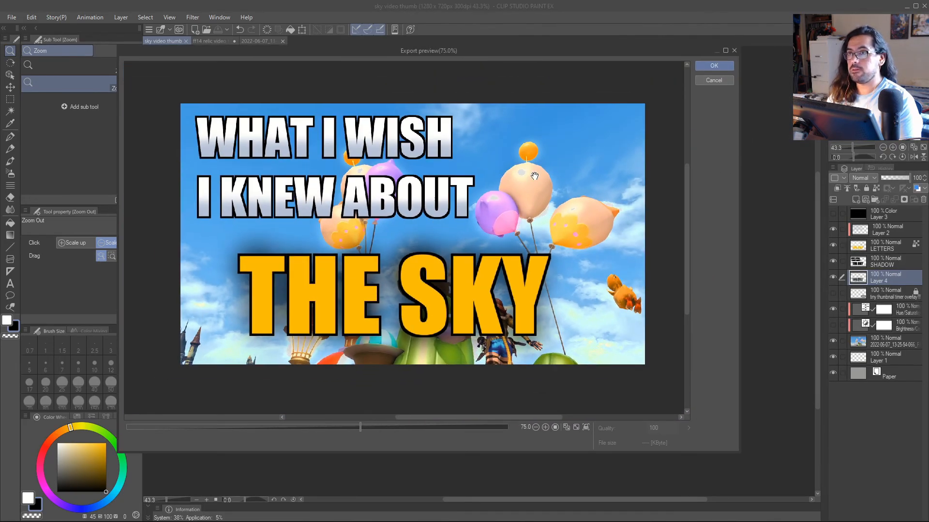
click(704, 65)
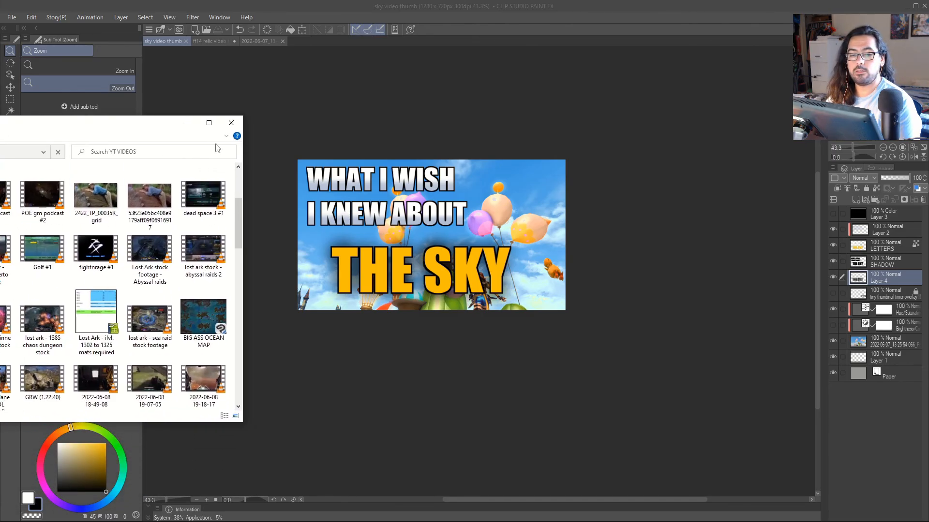
Locate the two "sky video thumb" files at the end of the YT VIDEOS folder in File Explorer.
drag(85, 122, 517, 82)
scroll(572, 167, down, 12)
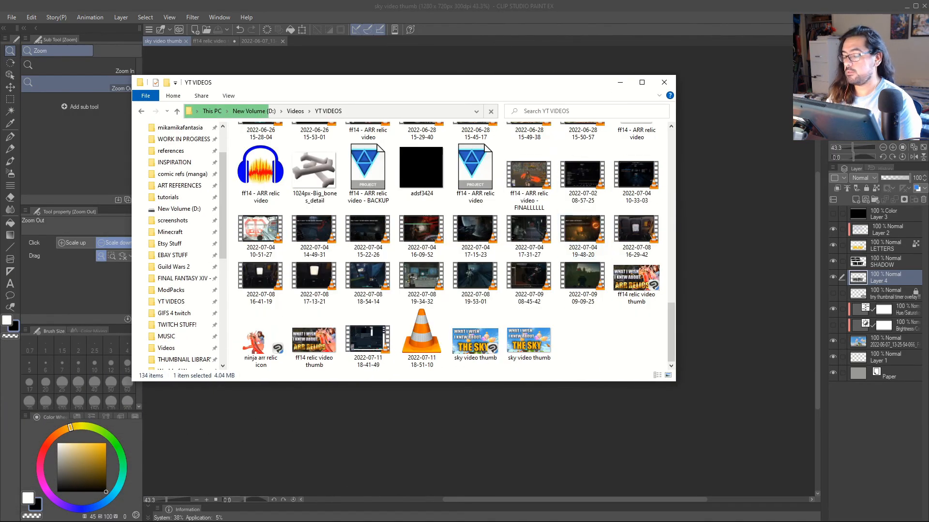
key(alt+Tab)
key(alt+Tab)
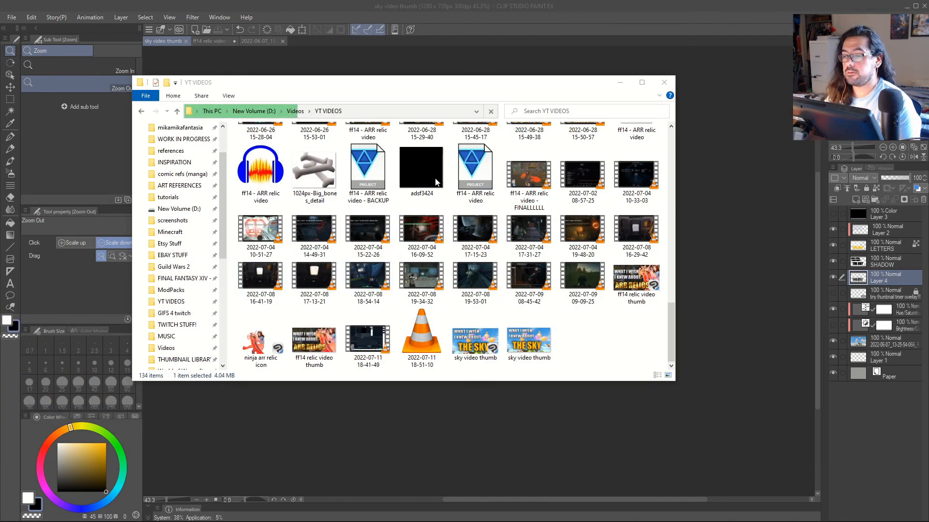
drag(426, 93, 501, 89)
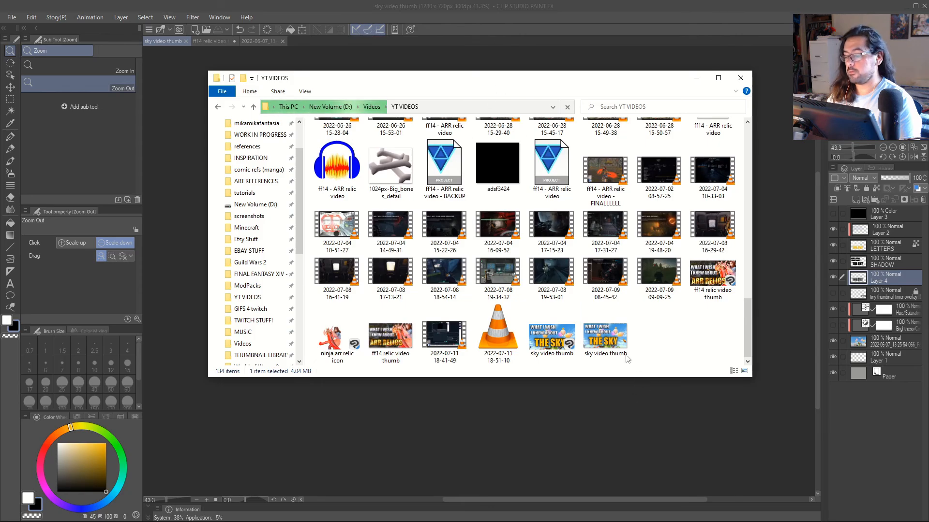
click(540, 349)
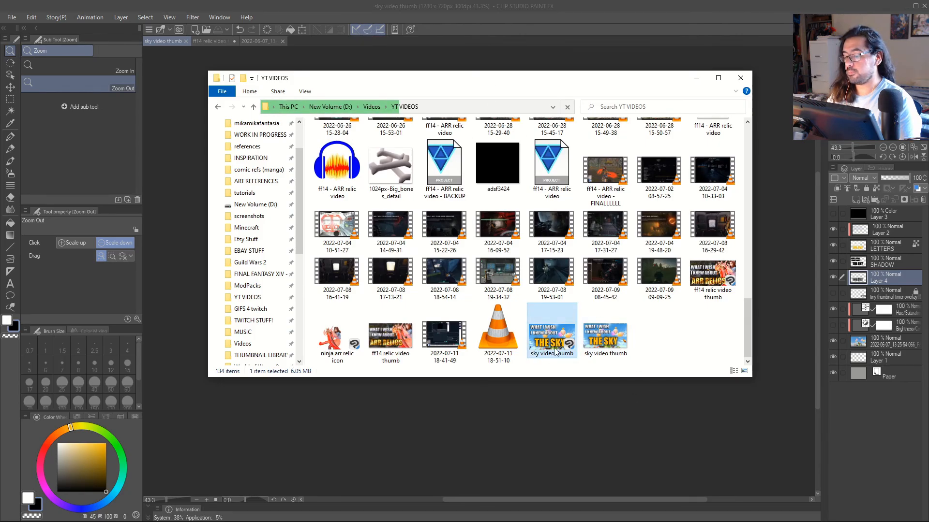
Open the exported sky video thumb PNG in IrfanView and examine it full-window and at about 52% size.
click(584, 339)
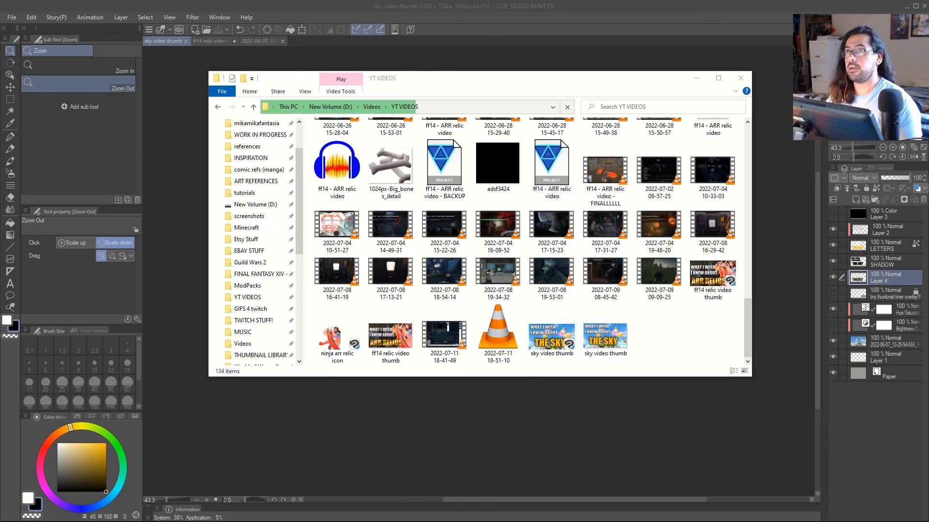
drag(0, 310, 556, 43)
click(605, 39)
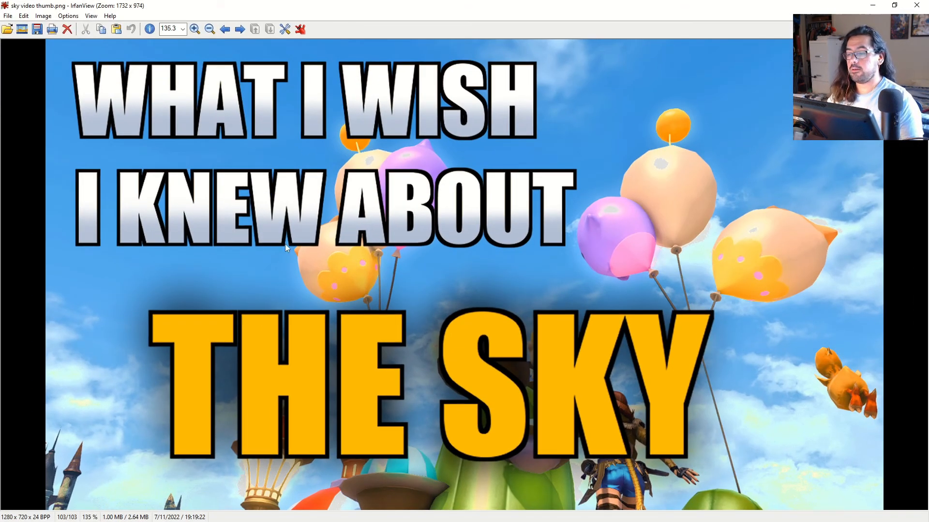
scroll(285, 244, down, 5)
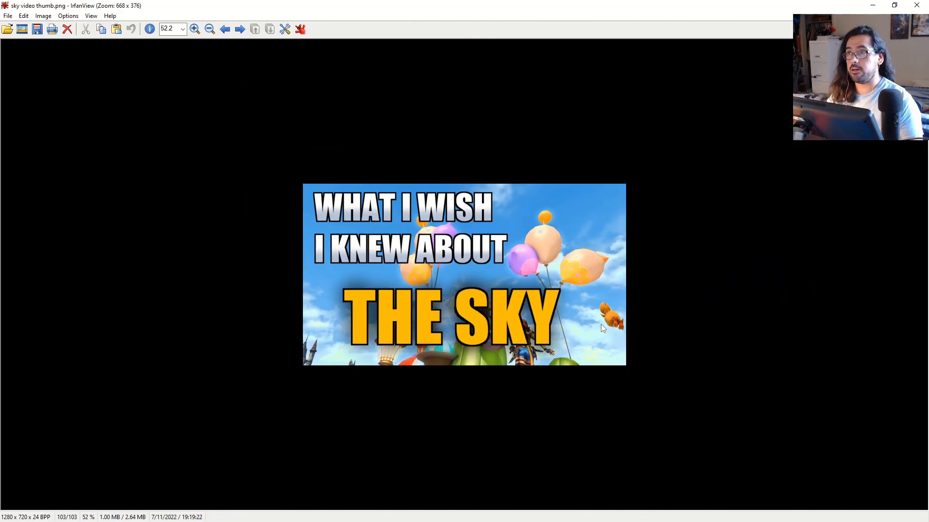
Switch back to Clip Studio Paint and look over the finished thumbnail at medium view sizes.
key(alt+Tab)
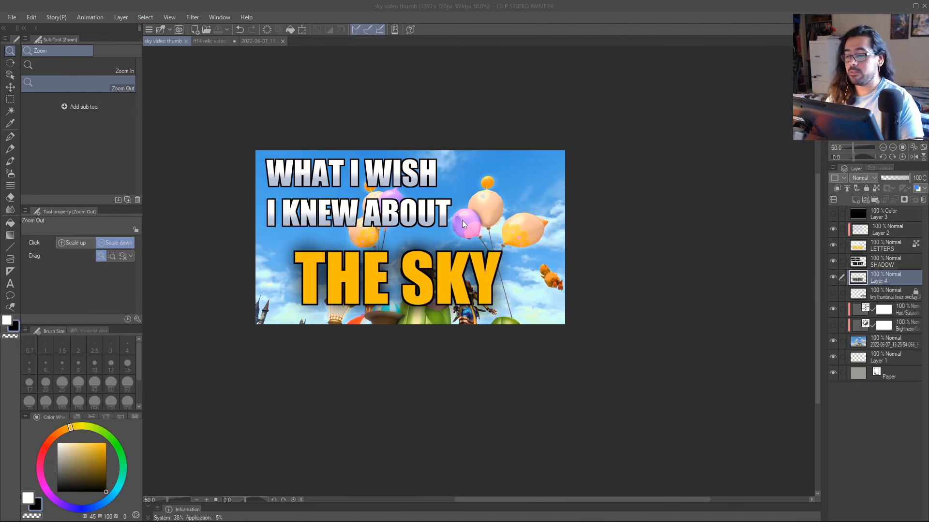
click(462, 220)
drag(388, 208, 448, 225)
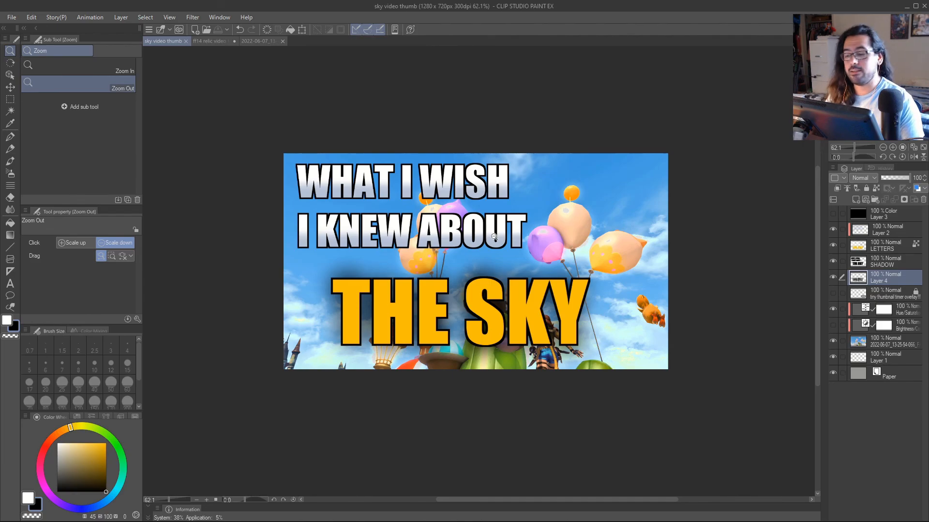
scroll(504, 239, up, 2)
scroll(505, 240, down, 1)
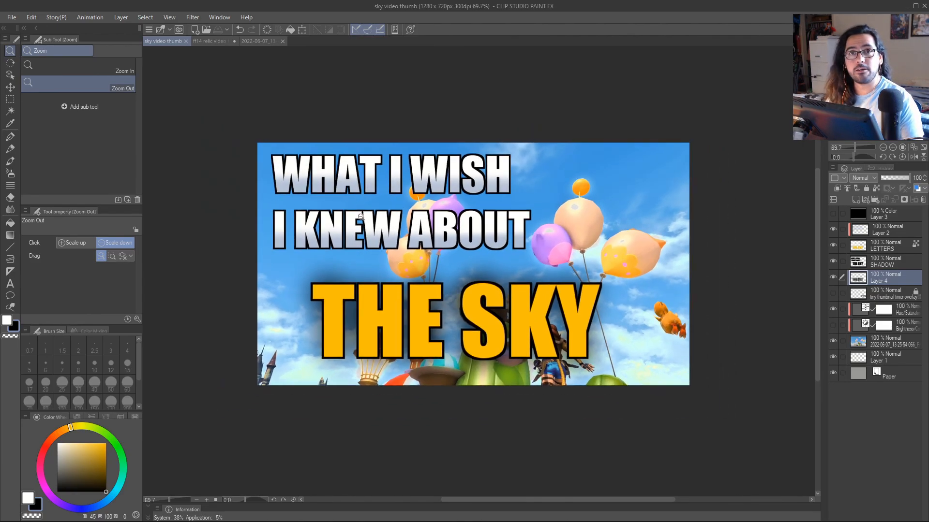